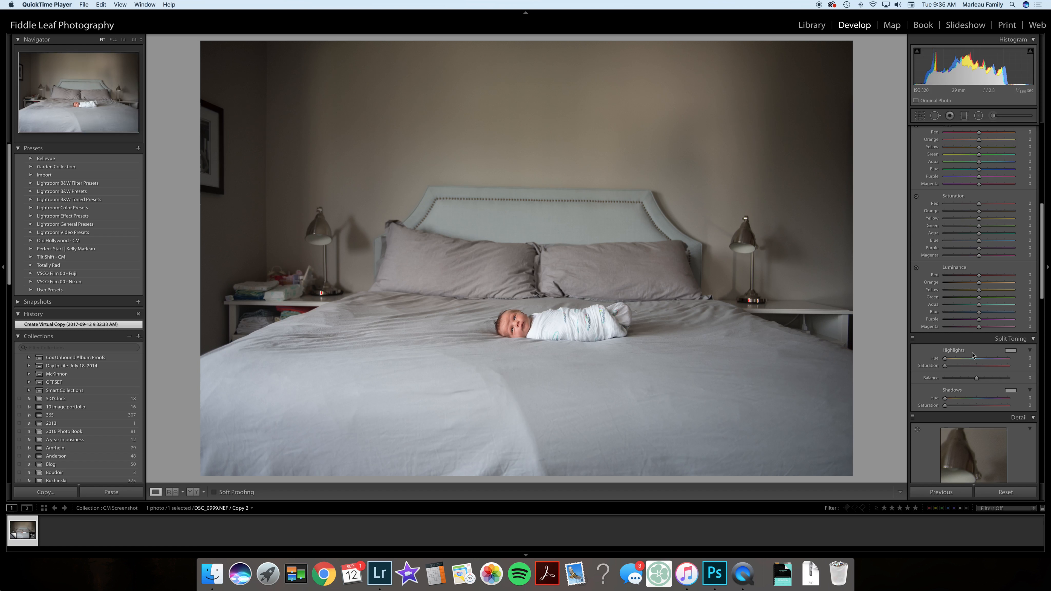
# Set the photo's Exposure to +0.55 and Highlights to +17
pyautogui.scroll(10, 973, 355)
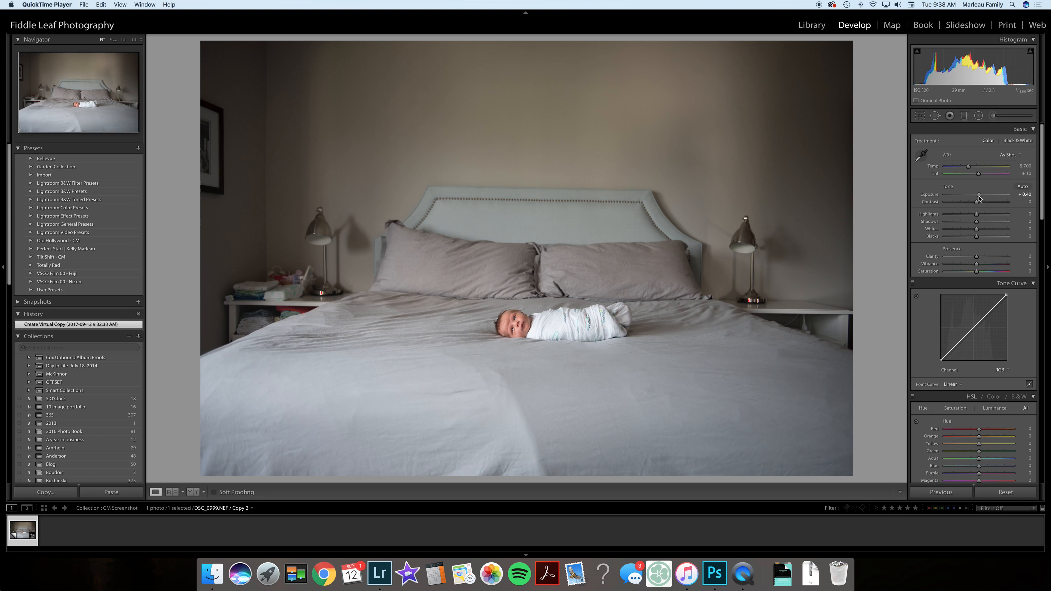
pyautogui.moveTo(979, 197); pyautogui.dragTo(980, 198)
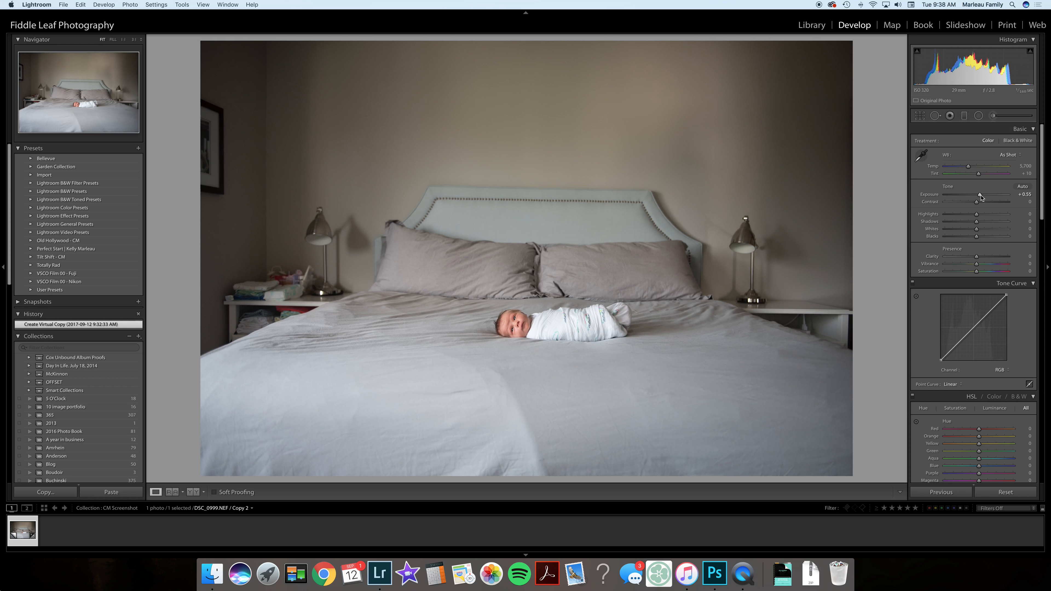
pyautogui.click(536, 316)
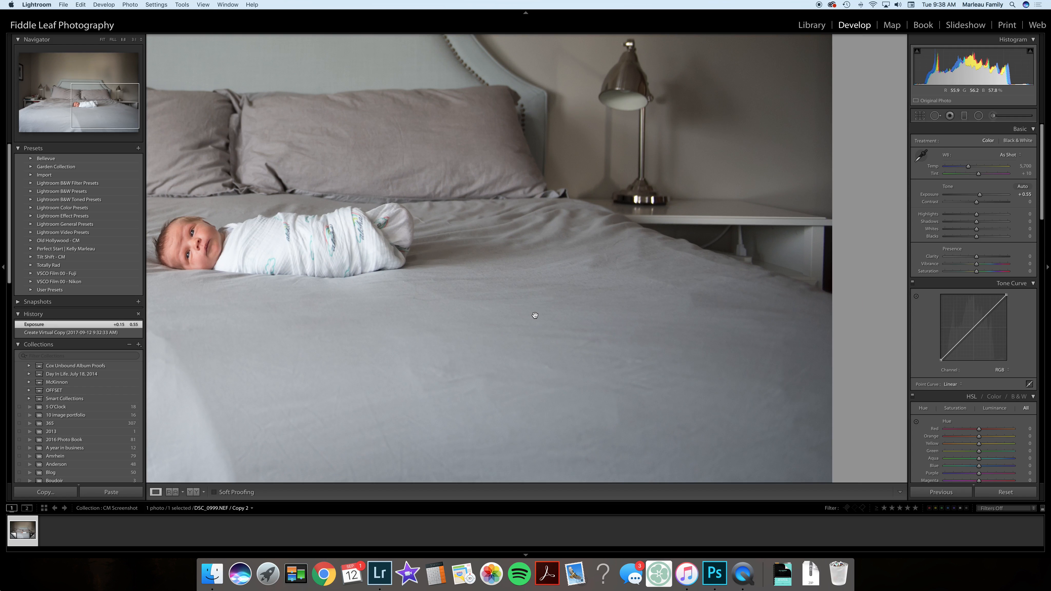
pyautogui.moveTo(93, 115); pyautogui.dragTo(88, 114)
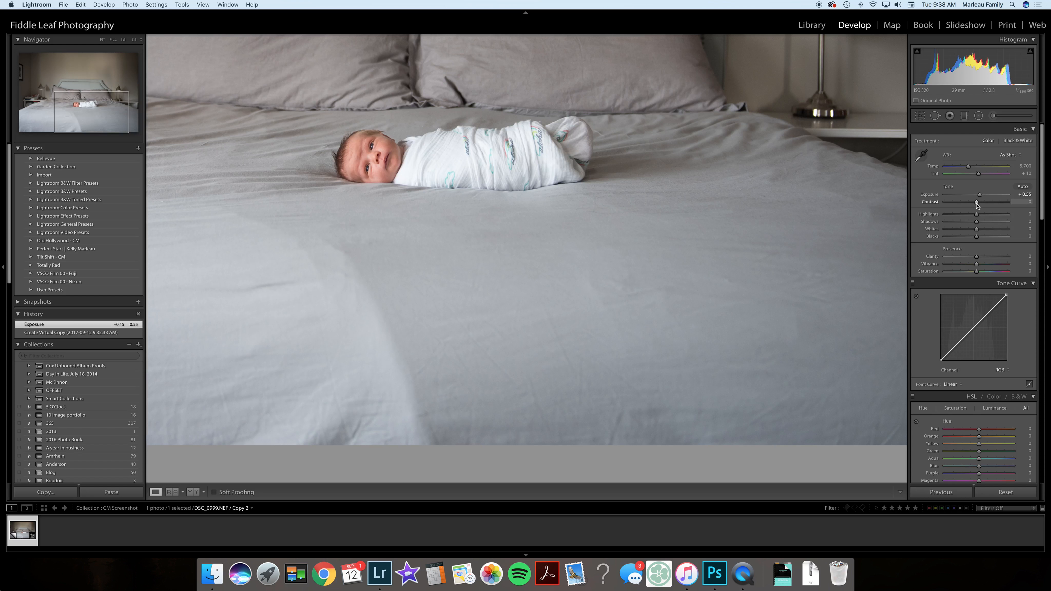
pyautogui.moveTo(976, 216); pyautogui.dragTo(981, 217)
pyautogui.press('z')
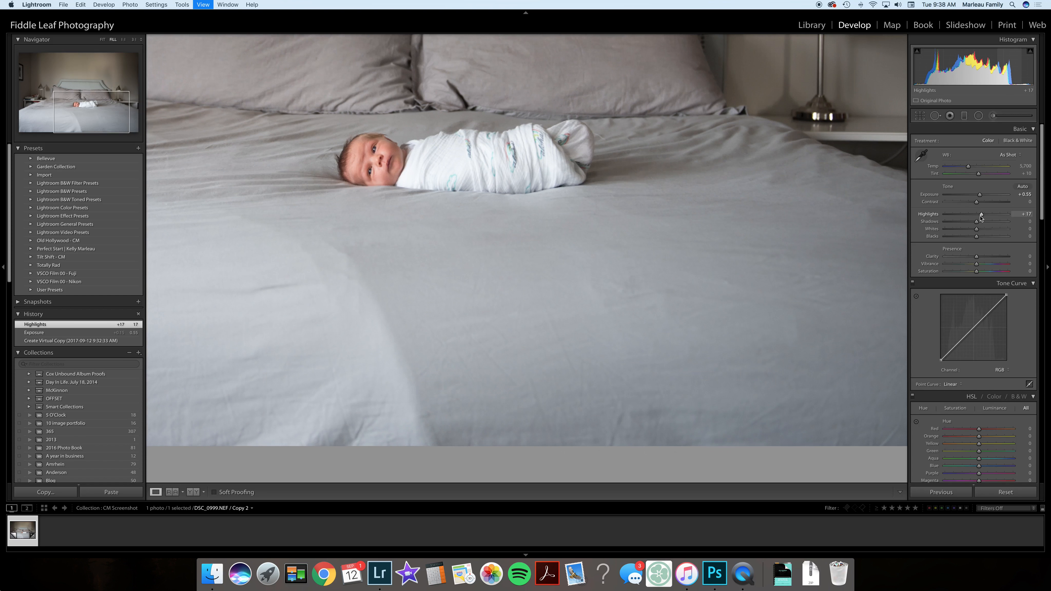
# Deepen the Shadows to -55 and raise the Whites to +11
pyautogui.moveTo(979, 224); pyautogui.dragTo(963, 224)
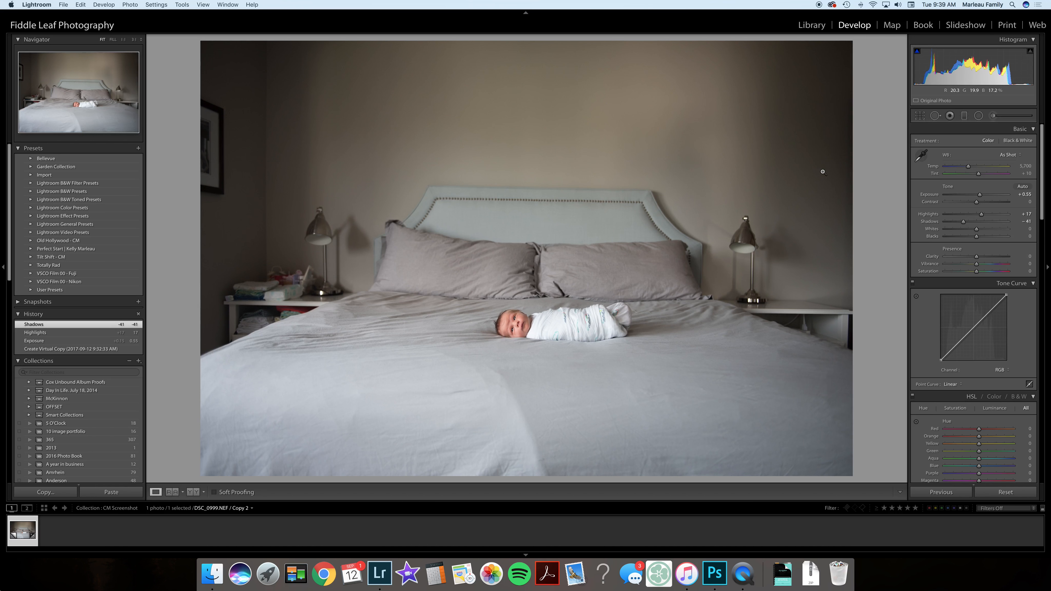
pyautogui.moveTo(964, 222); pyautogui.dragTo(980, 233)
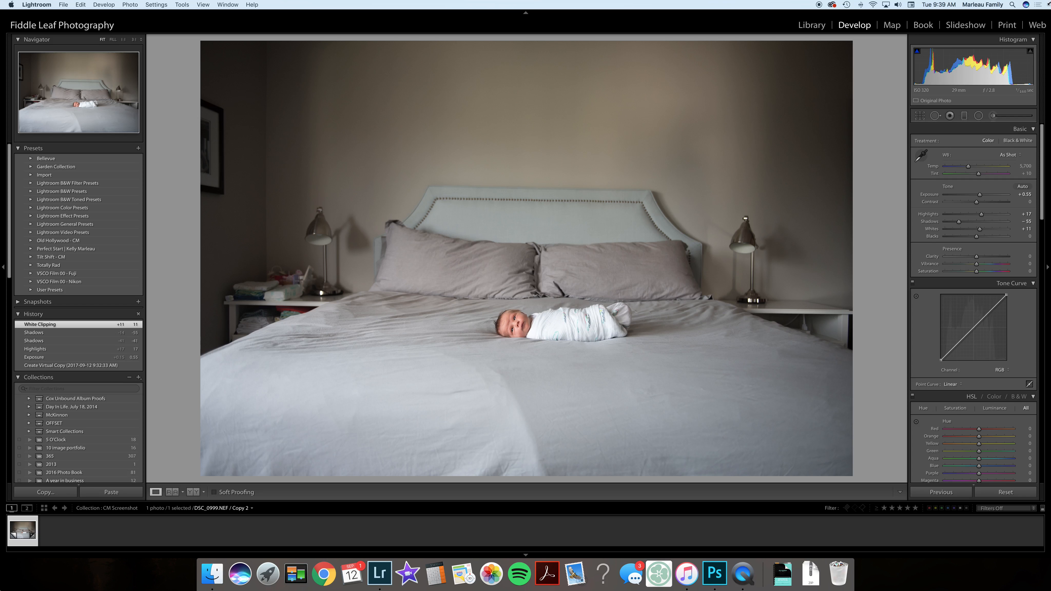
# Check the photo for clipping and lower the Blacks to -14
pyautogui.click(1030, 52)
pyautogui.press('j')
pyautogui.press('j')
pyautogui.moveTo(977, 238); pyautogui.dragTo(971, 238)
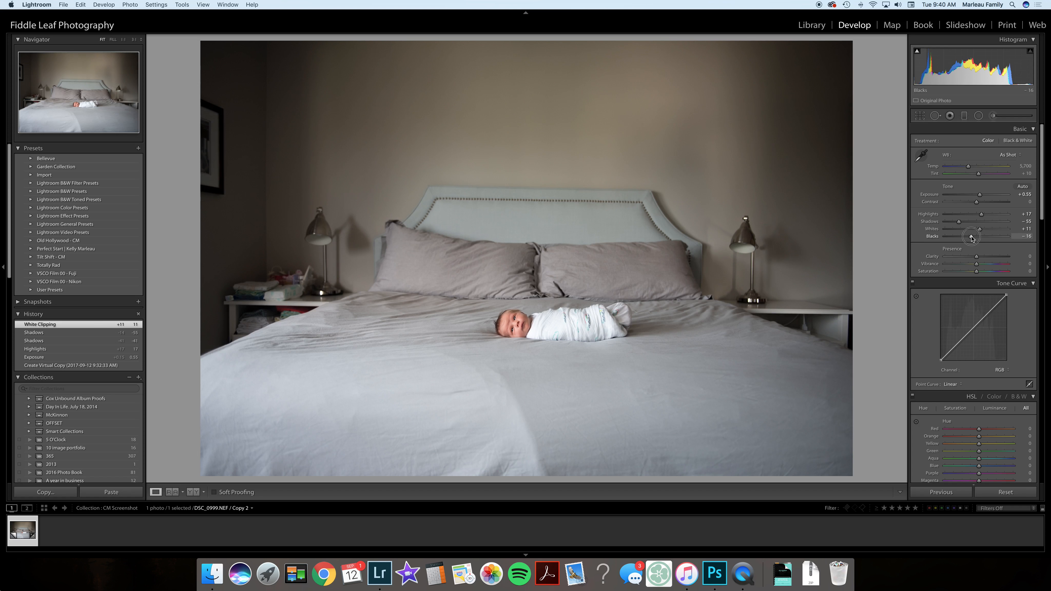
pyautogui.moveTo(971, 238); pyautogui.dragTo(972, 238)
# Raise the photo's Vibrance to +10
pyautogui.scroll(-3, 972, 237)
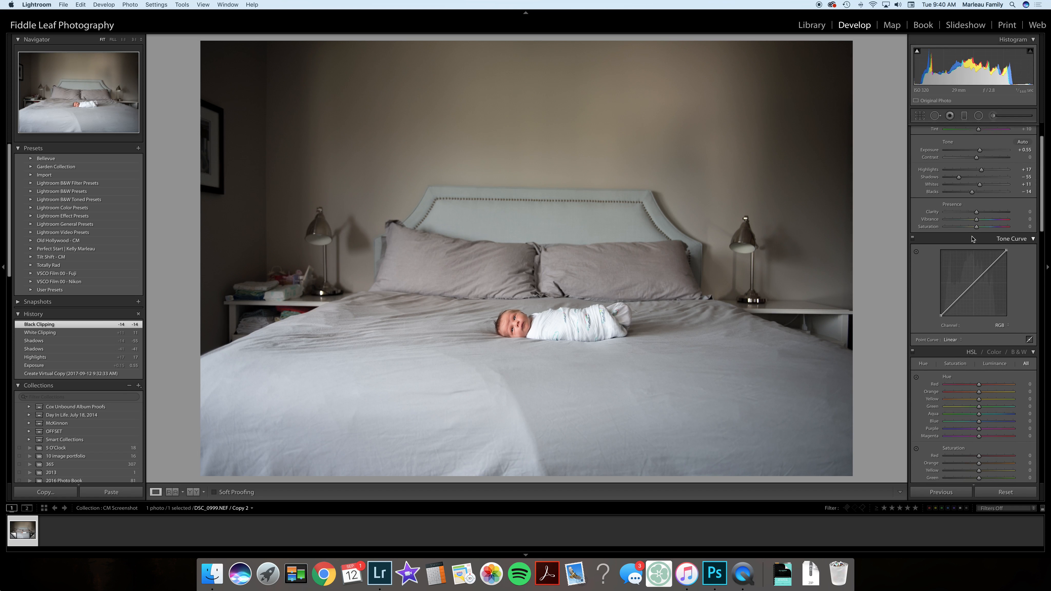
pyautogui.moveTo(976, 218); pyautogui.dragTo(980, 220)
pyautogui.scroll(1, 977, 229)
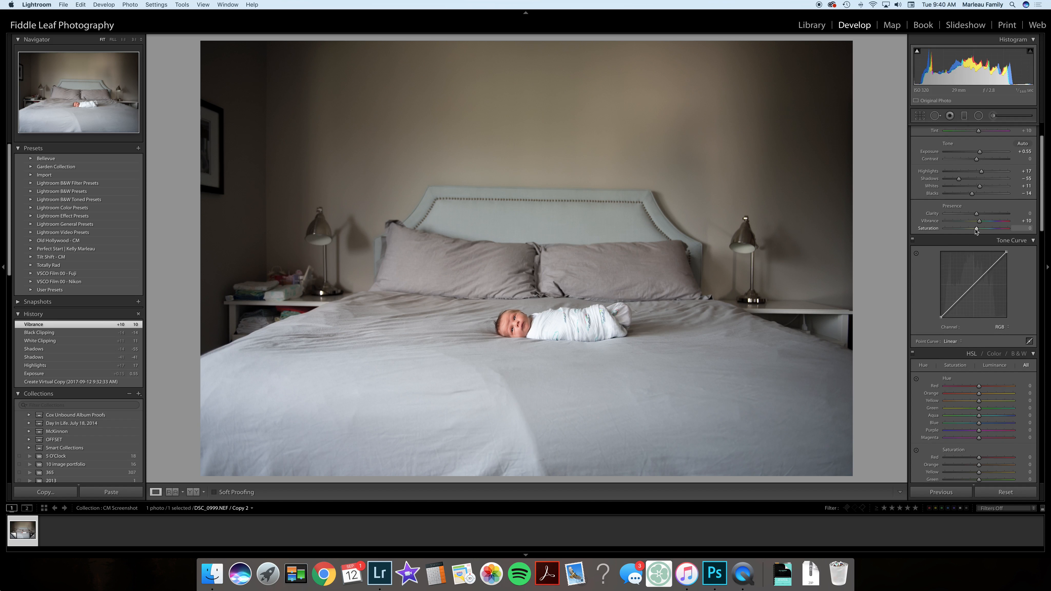
pyautogui.click(976, 229)
pyautogui.moveTo(976, 231); pyautogui.dragTo(975, 231)
pyautogui.moveTo(976, 230); pyautogui.dragTo(977, 230)
pyautogui.scroll(3, 978, 156)
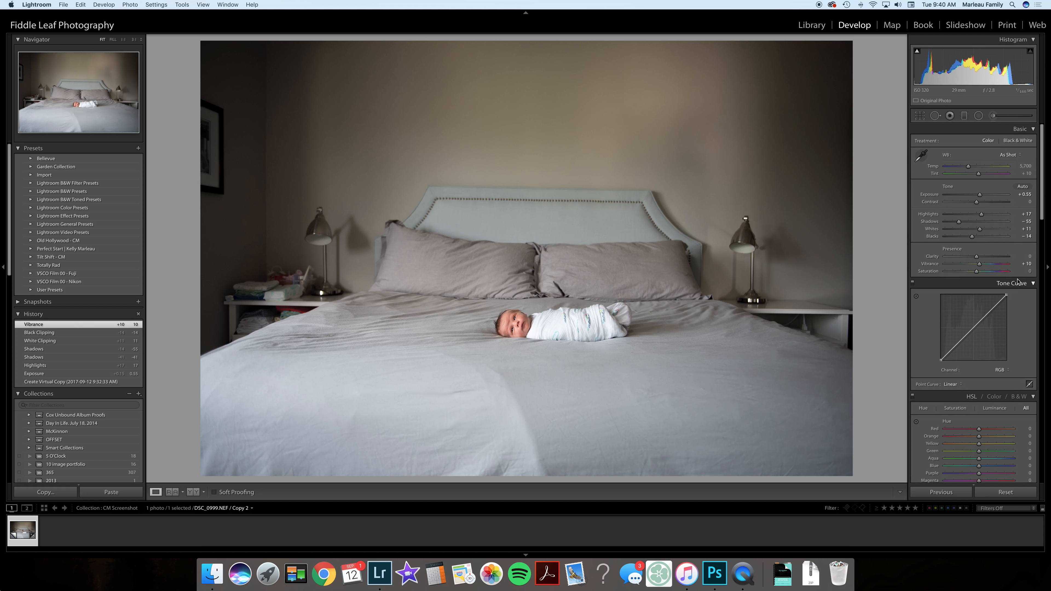
# Add a point near the shadow end of the RGB point curve and pull it slightly down to darken the shadows
pyautogui.scroll(-5, 1008, 236)
pyautogui.scroll(-4, 1007, 236)
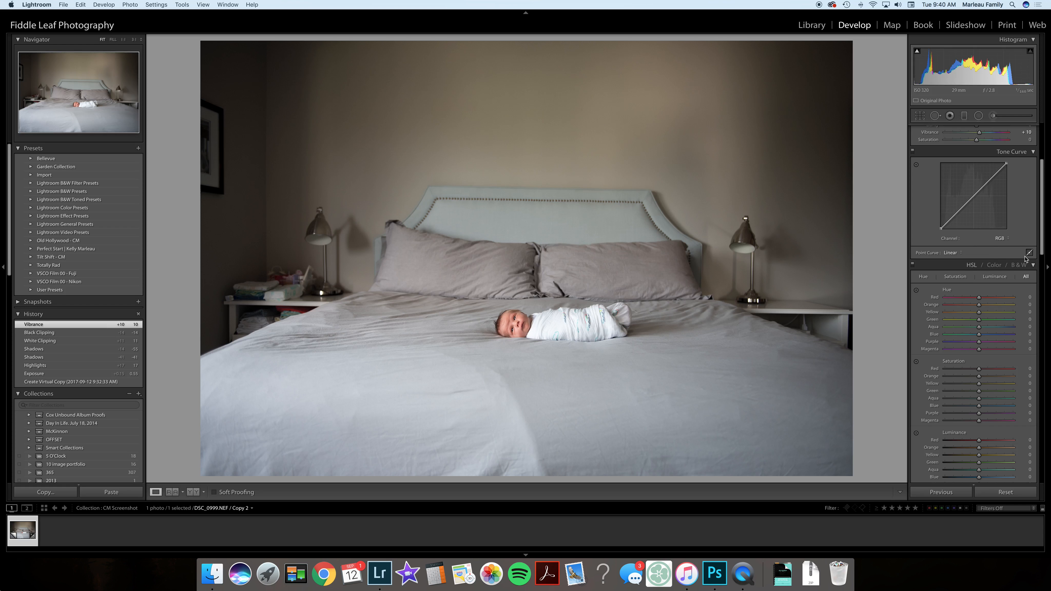
pyautogui.click(1030, 253)
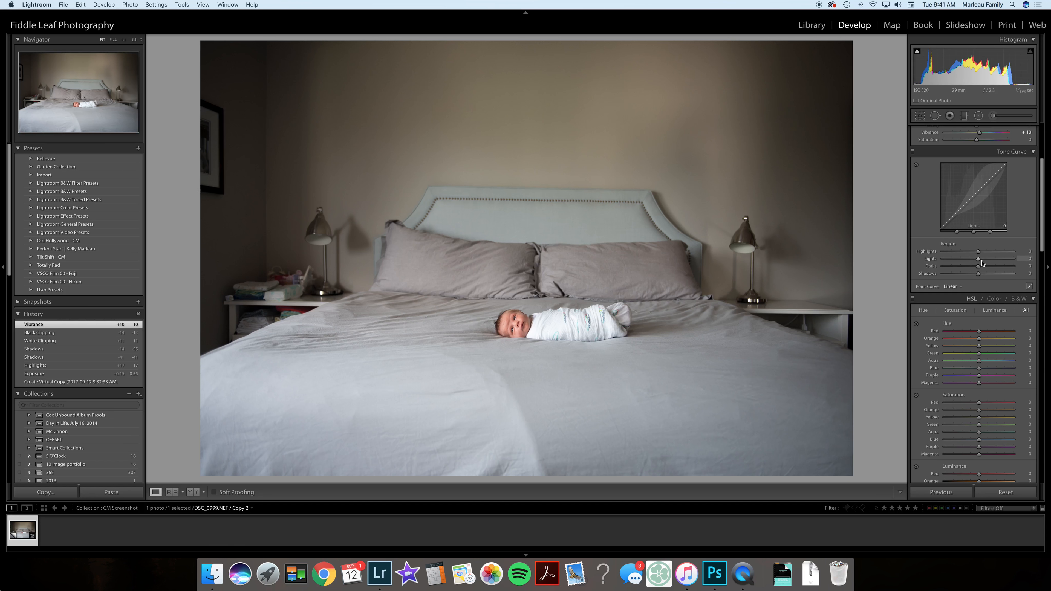
pyautogui.click(1030, 287)
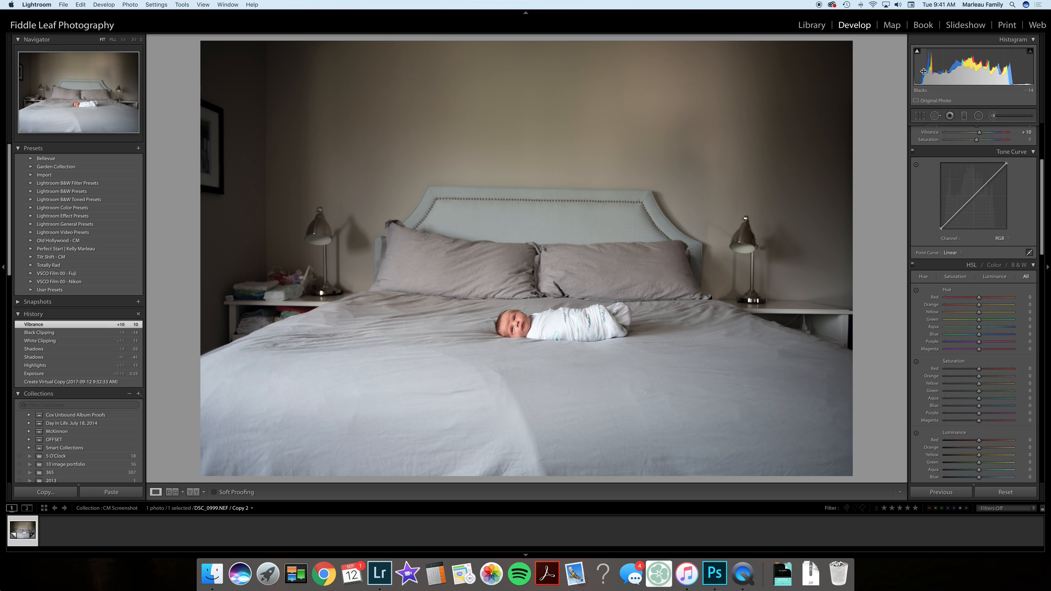
pyautogui.click(949, 220)
pyautogui.moveTo(950, 223); pyautogui.dragTo(952, 224)
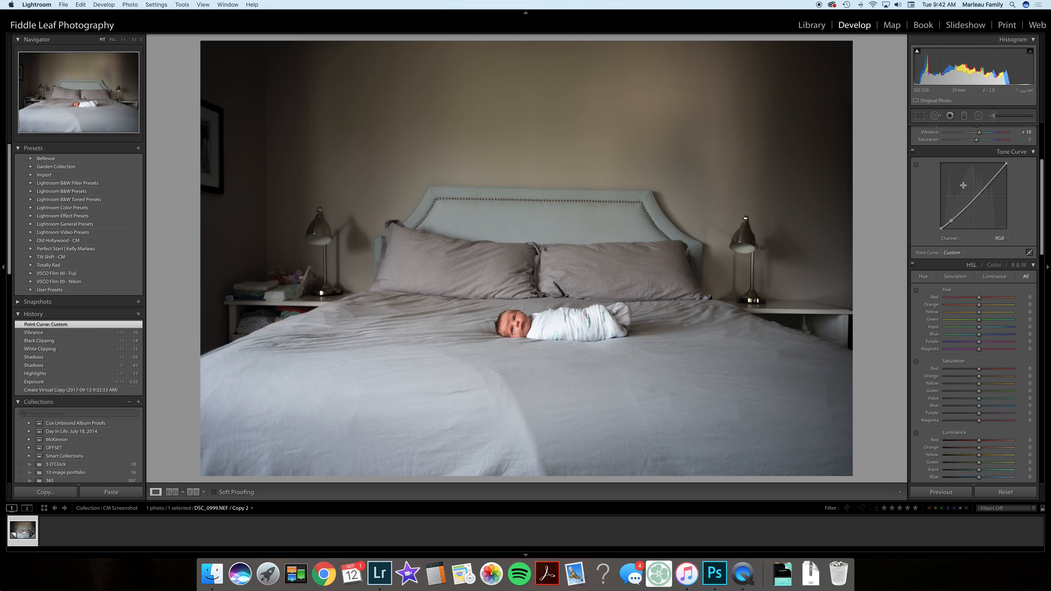
# Add a midtone point to the RGB curve, lift it to about the centre of the graph, and check the clipping warnings
pyautogui.click(976, 198)
pyautogui.moveTo(975, 199); pyautogui.dragTo(973, 197)
pyautogui.press('j')
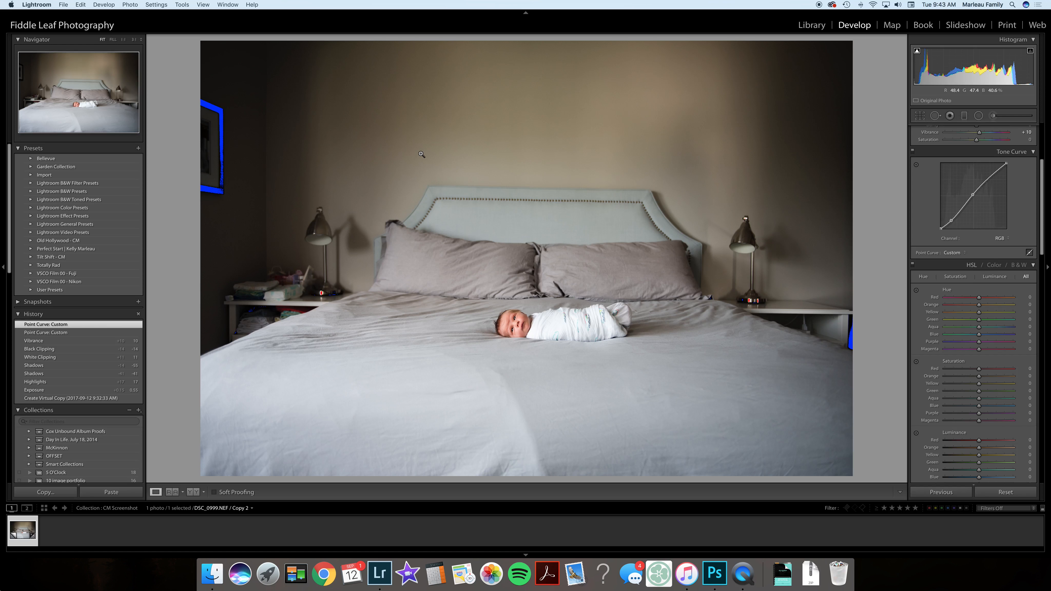
pyautogui.press('j')
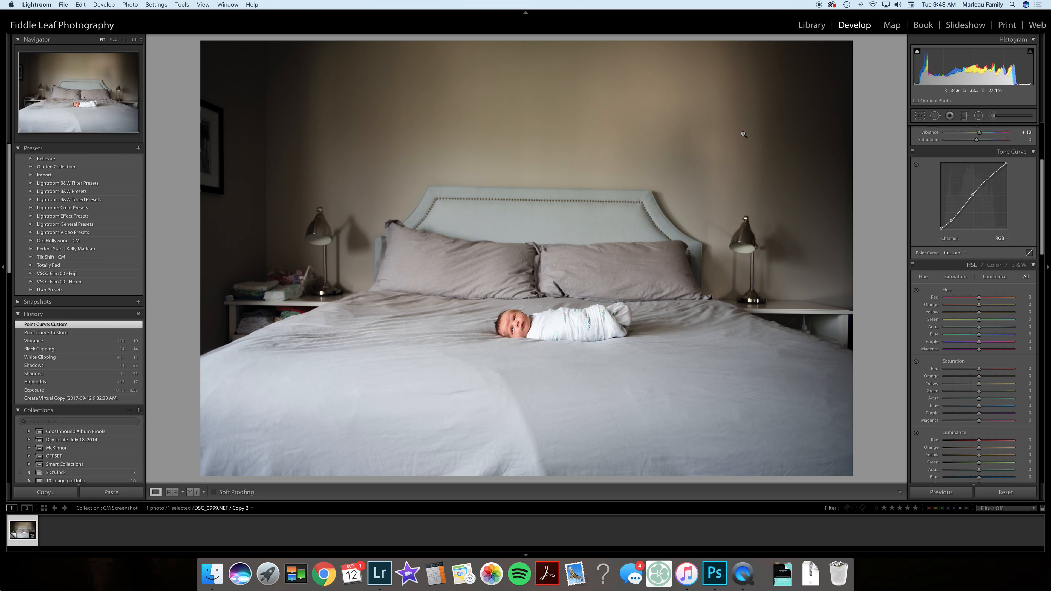
# Look through the HSL hue, saturation and luminance groups one at a time, and show all of them together again
pyautogui.scroll(-2, 1009, 196)
pyautogui.scroll(-5, 1010, 196)
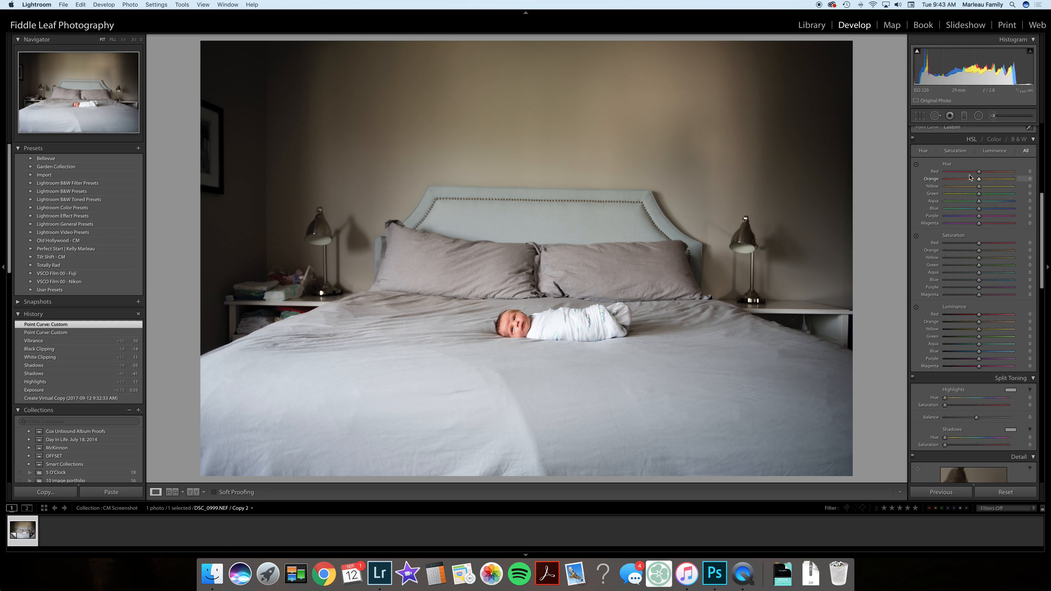
pyautogui.scroll(1, 970, 141)
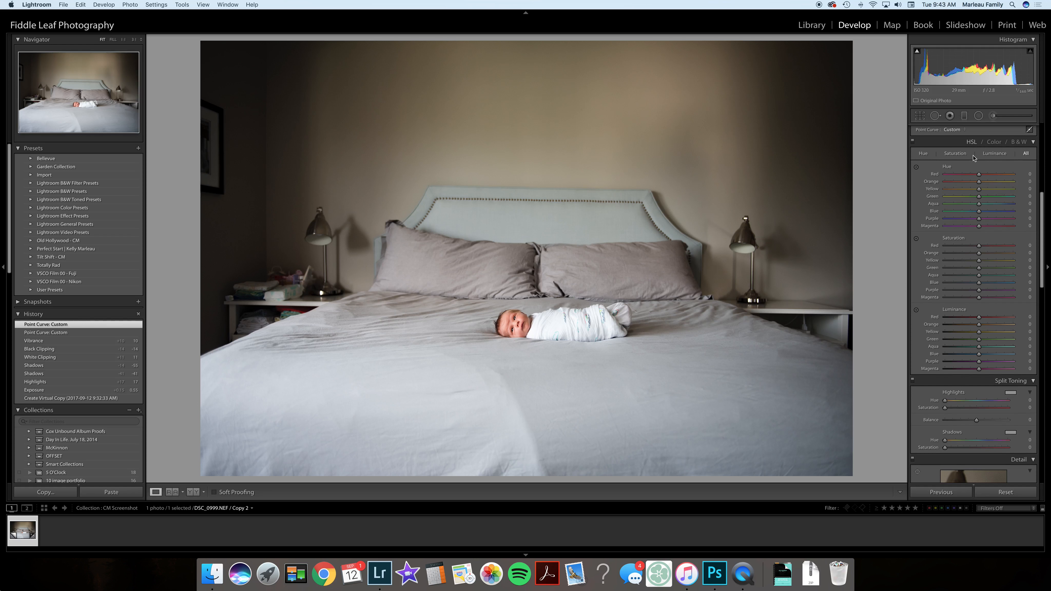
pyautogui.click(925, 154)
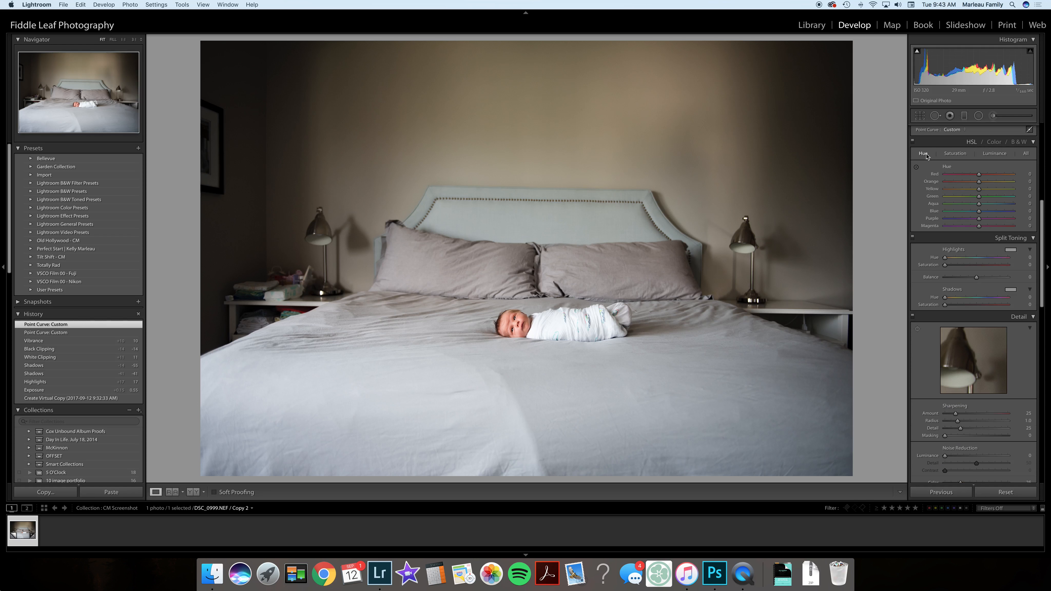
pyautogui.click(953, 156)
pyautogui.click(999, 154)
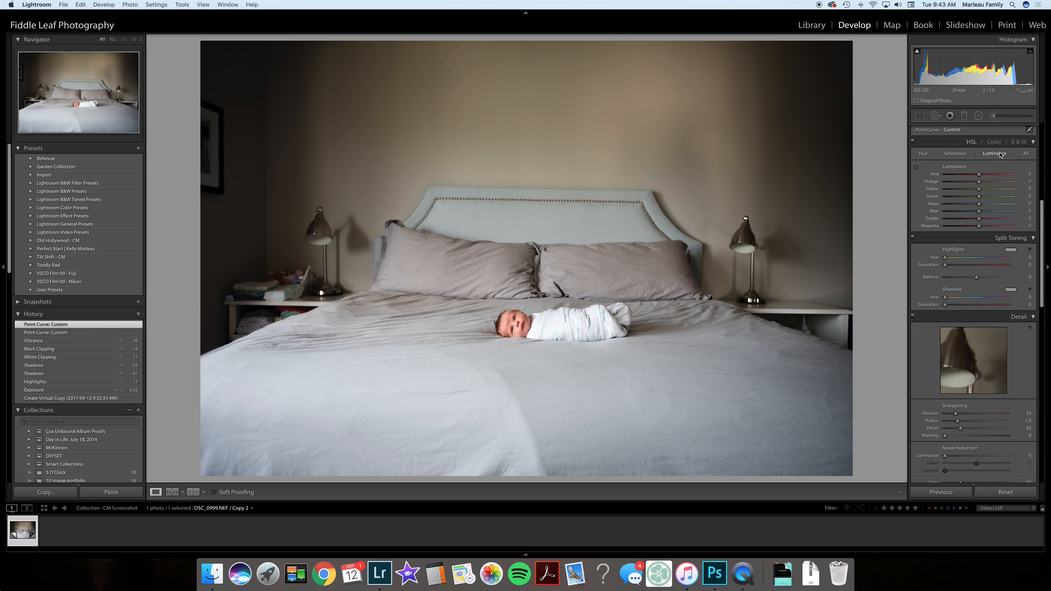
pyautogui.click(1026, 154)
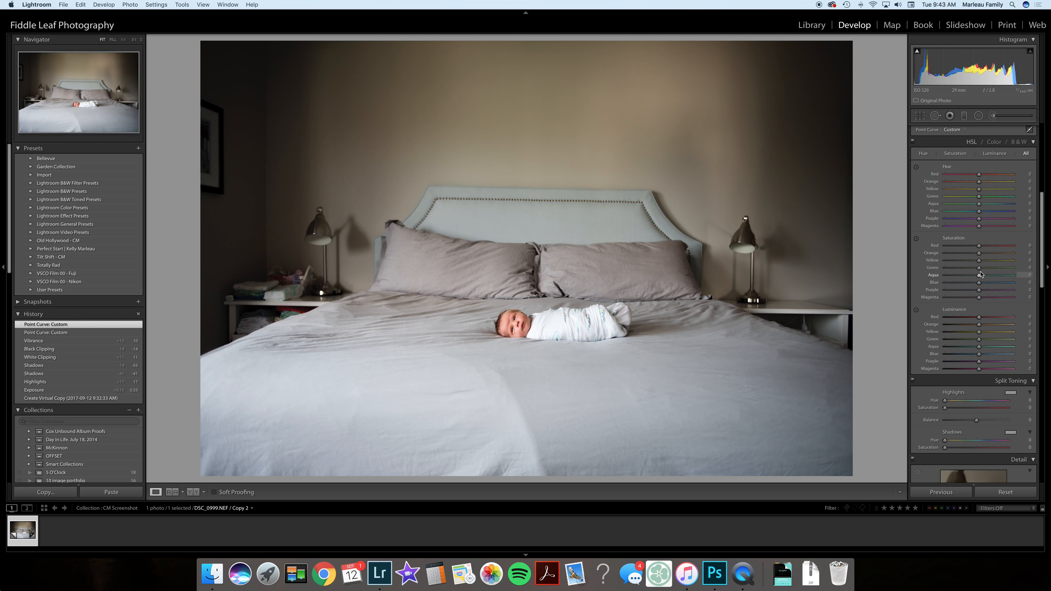
# Reduce the HSL saturation of Red to -5 and Orange to -5
pyautogui.click(979, 247)
pyautogui.moveTo(978, 253); pyautogui.dragTo(978, 255)
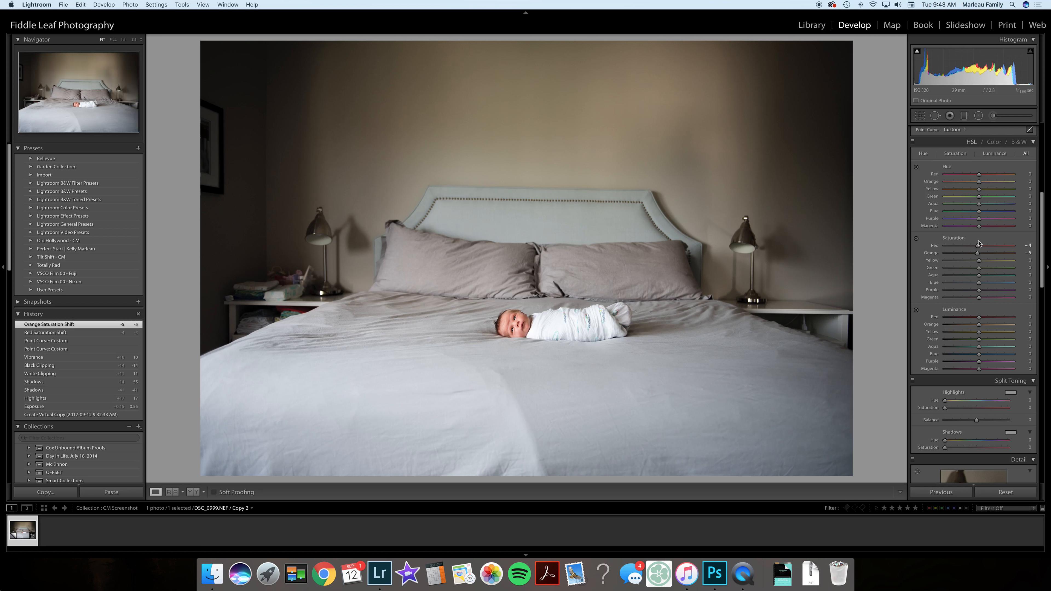
pyautogui.scroll(10, 1001, 193)
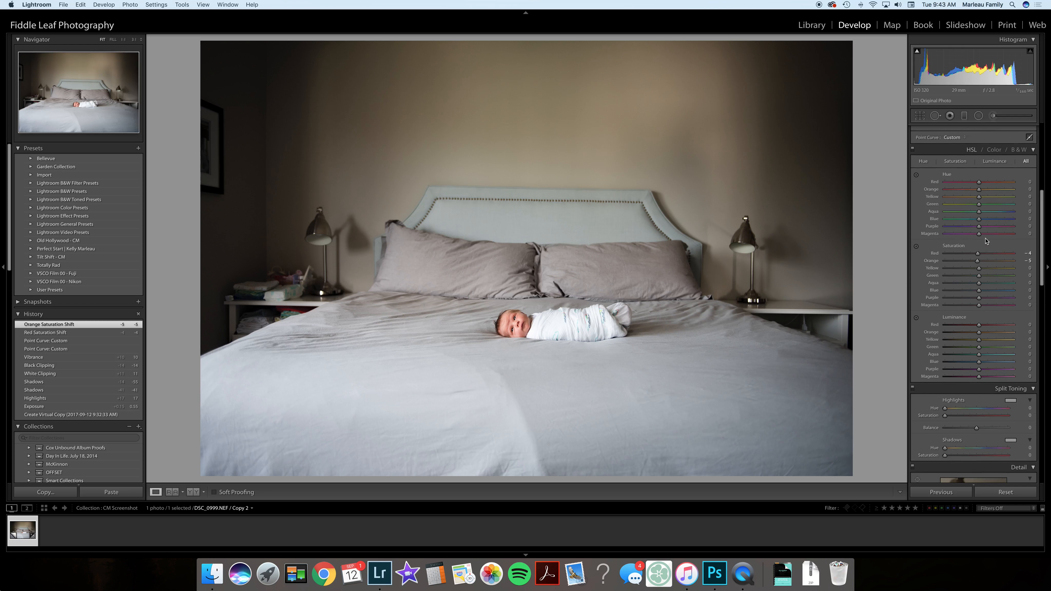
pyautogui.scroll(-1, 975, 167)
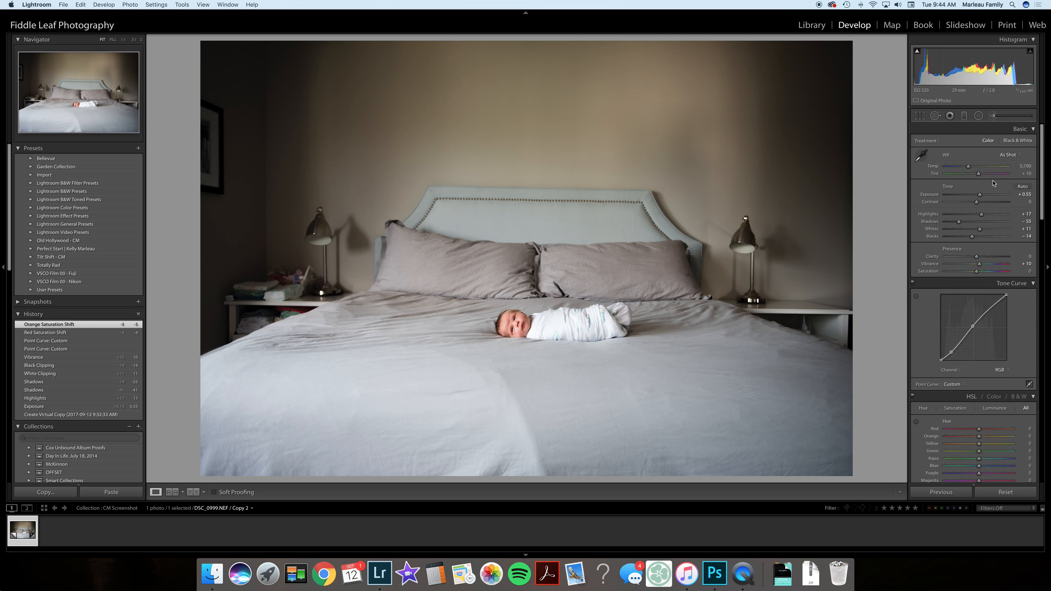
pyautogui.scroll(-10, 995, 177)
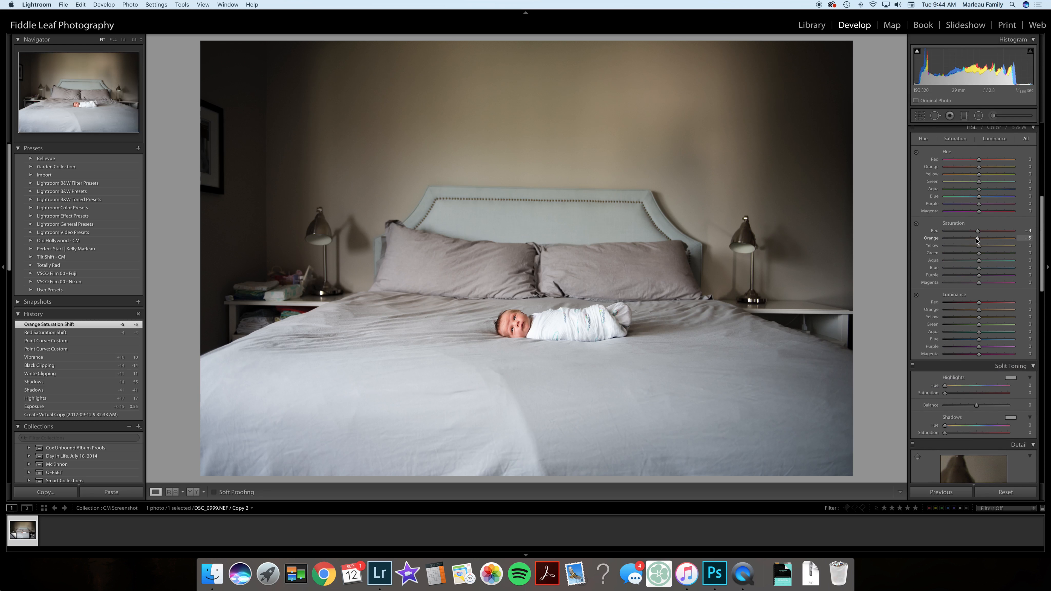
pyautogui.moveTo(978, 231); pyautogui.dragTo(977, 231)
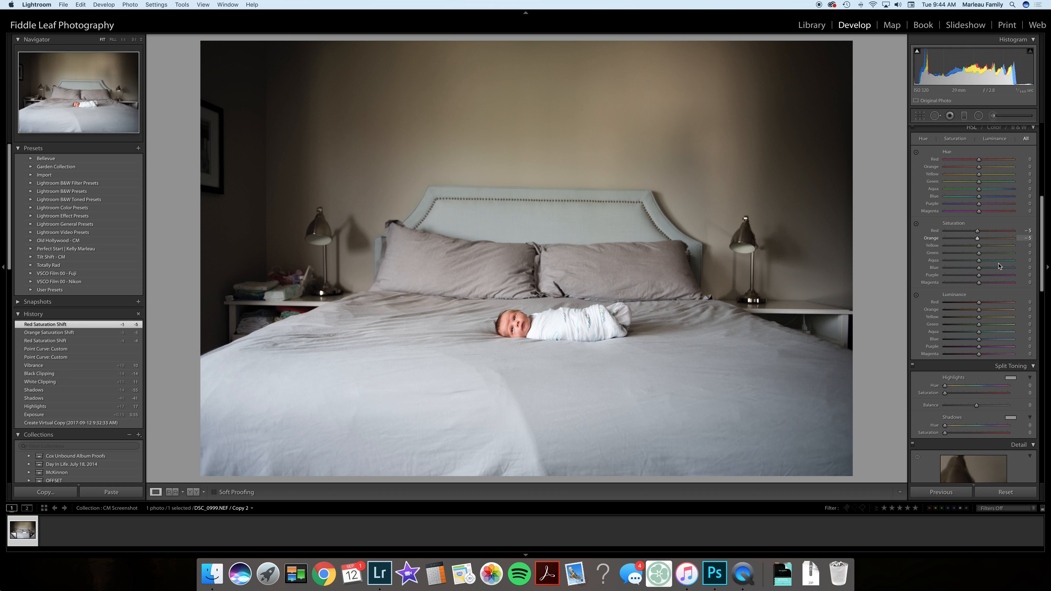
# Try different Red and Orange luminance shifts, leaving Red at 0 and Orange at +10
pyautogui.scroll(-4, 999, 265)
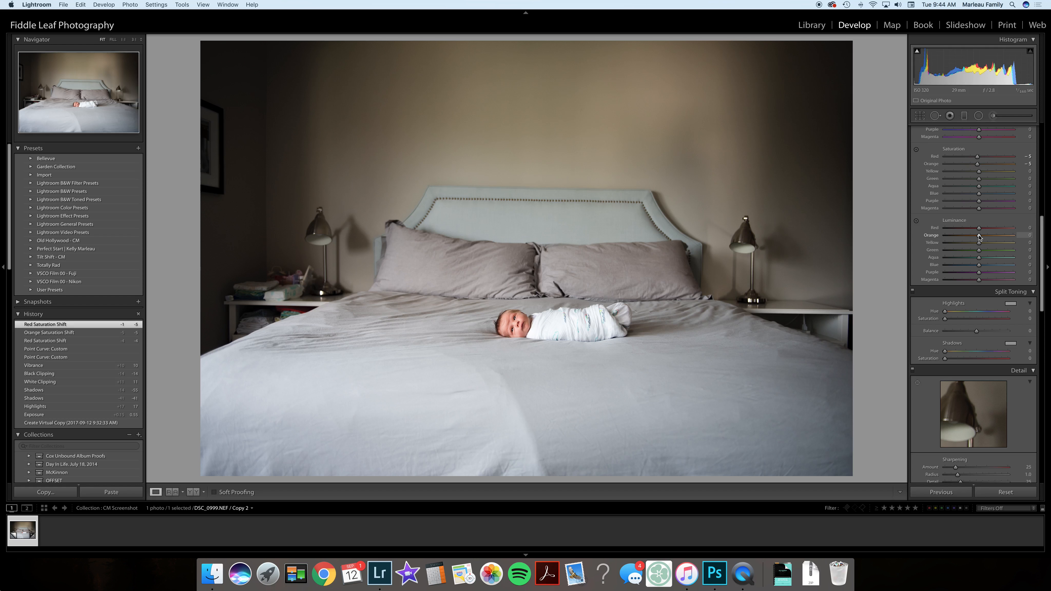
pyautogui.moveTo(979, 237)
pyautogui.mouseDown()
pyautogui.moveTo(956, 239)
pyautogui.moveTo(982, 239)
pyautogui.mouseUp()
pyautogui.moveTo(982, 240); pyautogui.dragTo(979, 242)
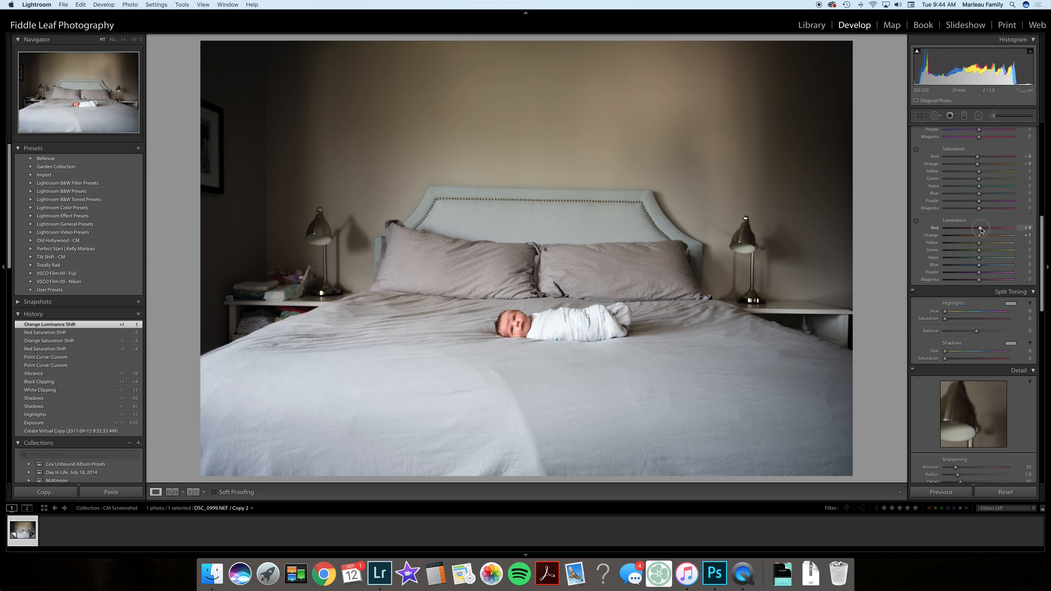
pyautogui.moveTo(991, 230)
pyautogui.mouseDown()
pyautogui.moveTo(986, 237)
pyautogui.moveTo(1012, 237)
pyautogui.moveTo(983, 236)
pyautogui.mouseUp()
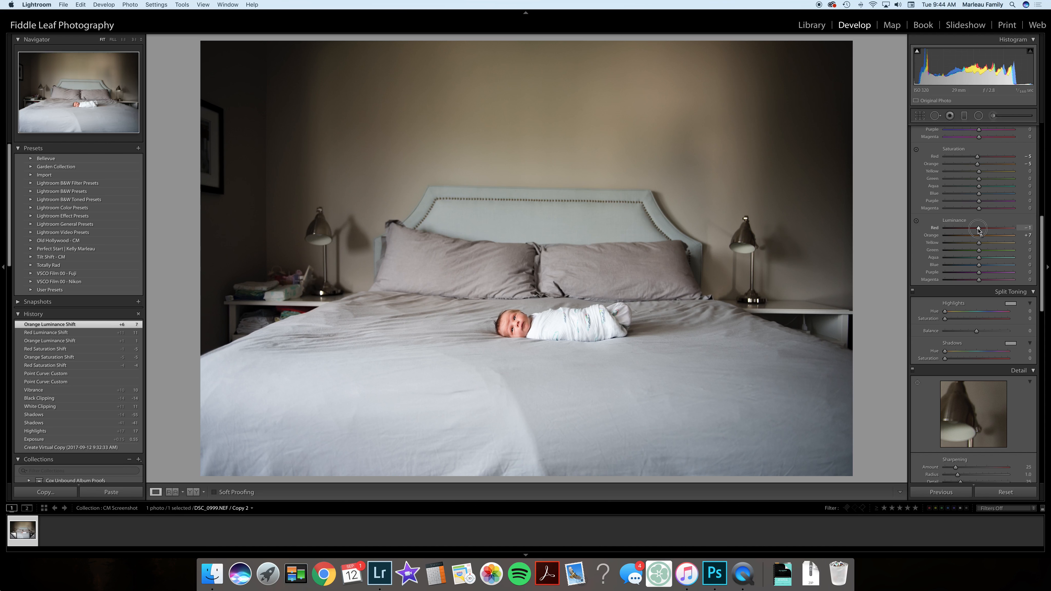
pyautogui.moveTo(978, 229); pyautogui.dragTo(984, 236)
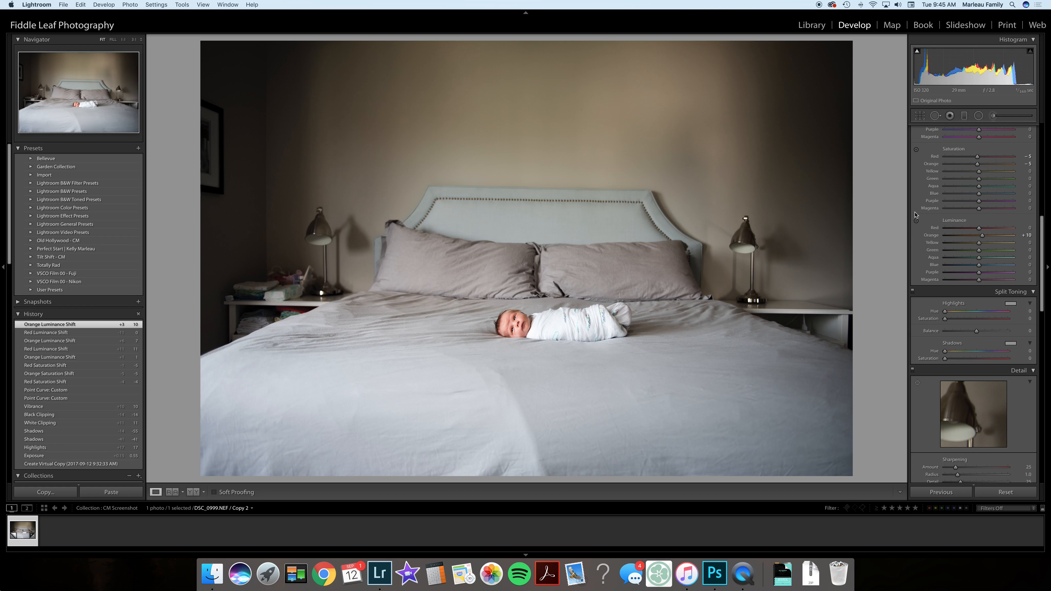
# Try the targeted luminance adjustment on the baby's face, leave the tool, and set the Orange luminance to +8
pyautogui.click(916, 221)
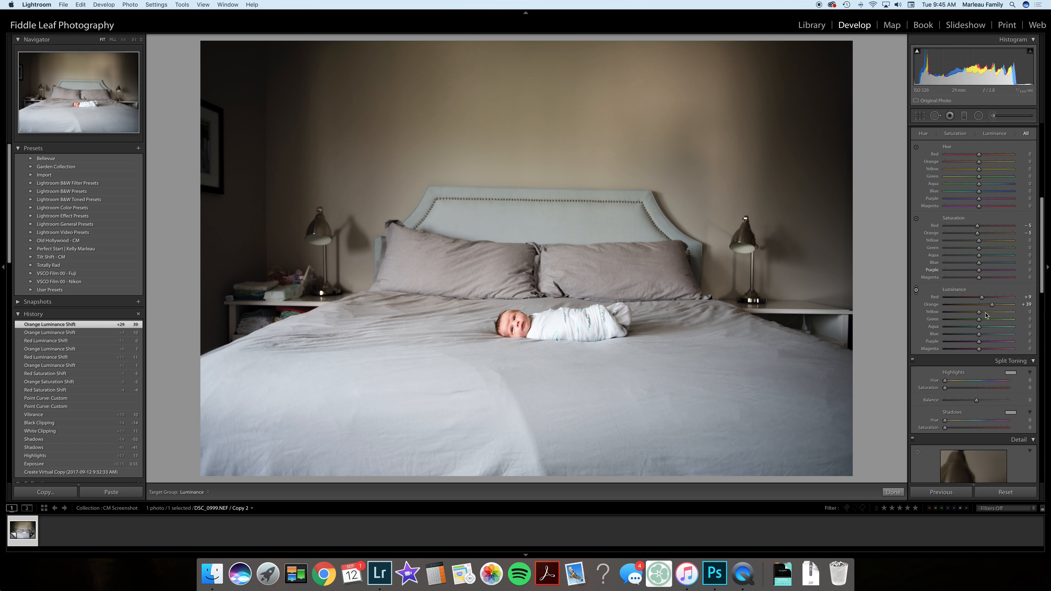
pyautogui.moveTo(520, 317); pyautogui.dragTo(521, 348)
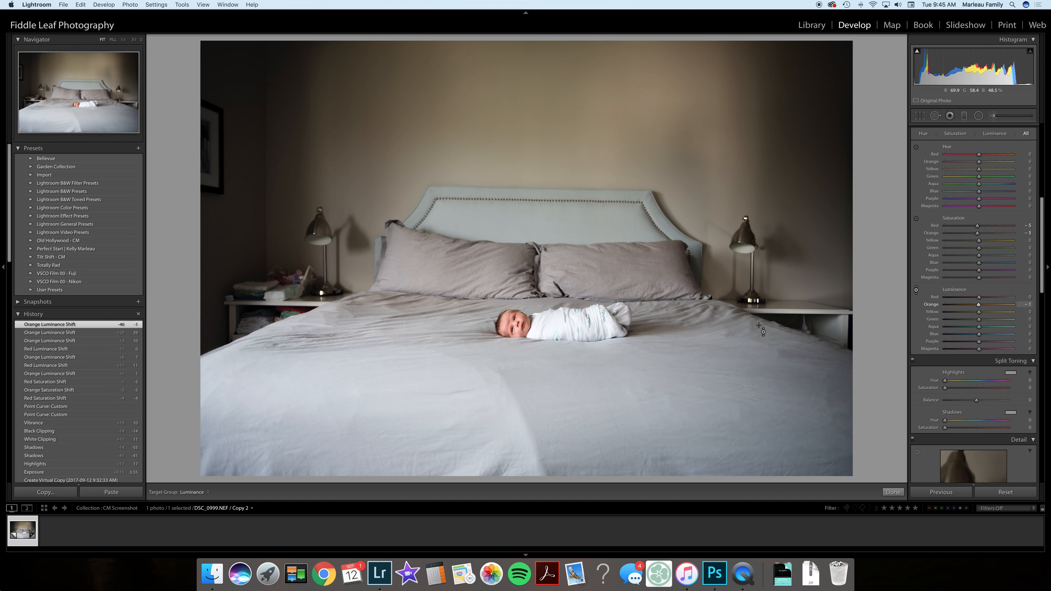
pyautogui.click(917, 291)
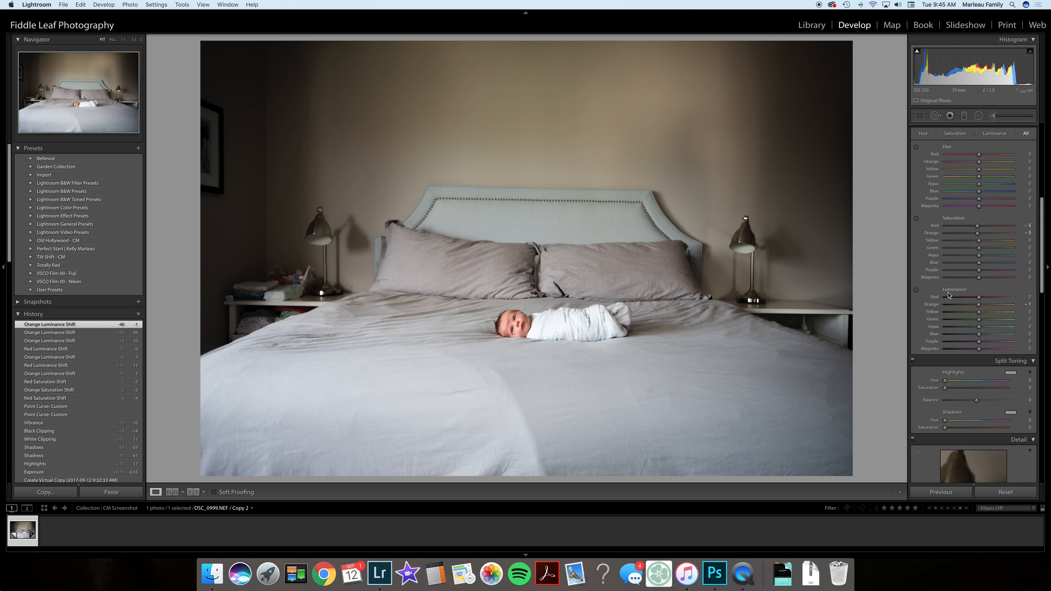
pyautogui.moveTo(979, 305); pyautogui.dragTo(983, 307)
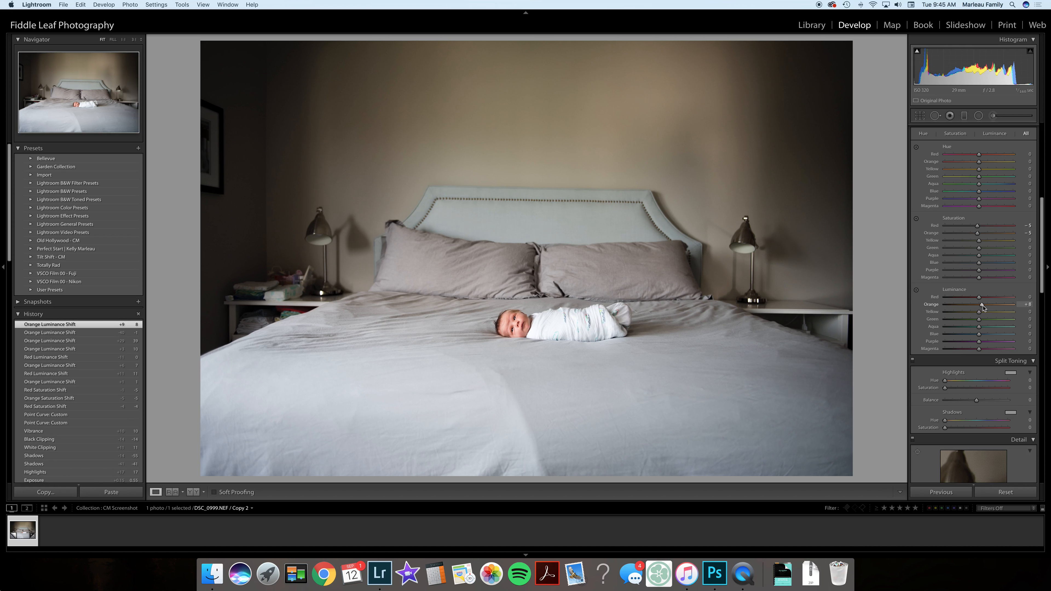
# Preview the sharpening Detail effect up to 98, return it to 25, and set the sharpening Masking to 80
pyautogui.scroll(-3, 1025, 335)
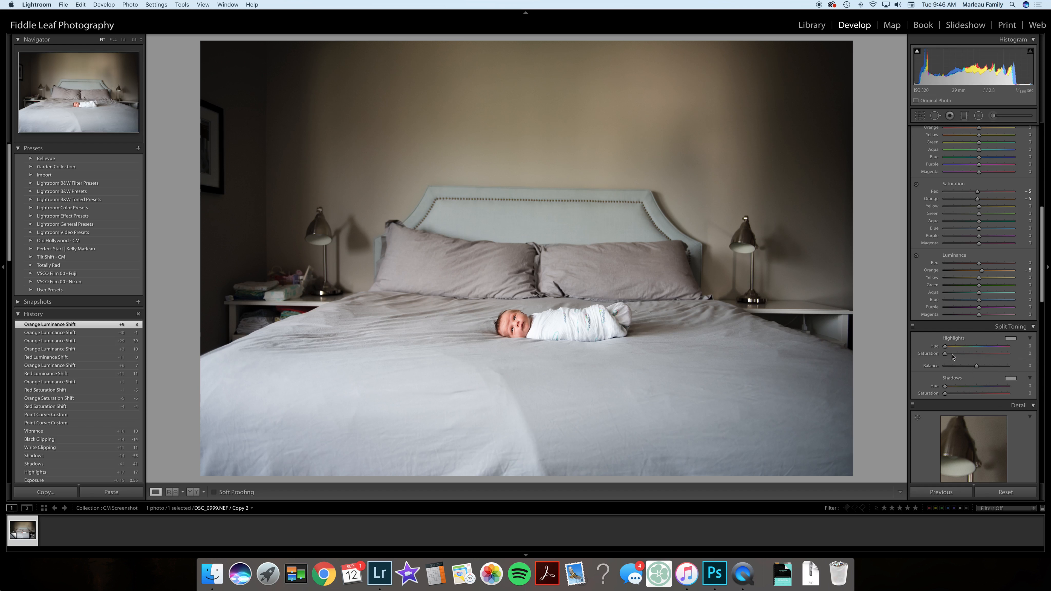
pyautogui.scroll(-1, 954, 378)
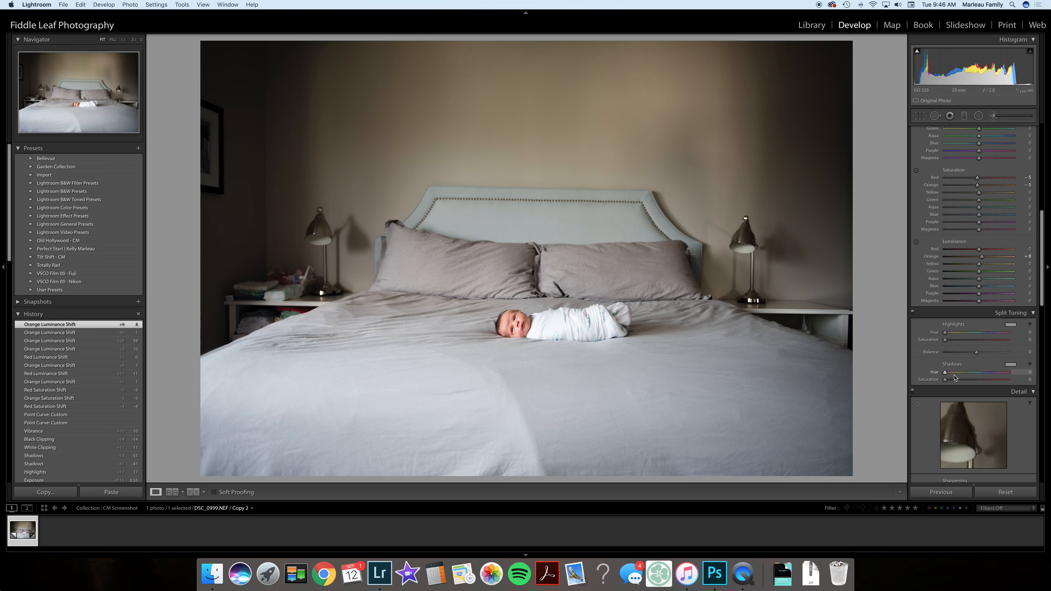
pyautogui.scroll(-2, 955, 377)
pyautogui.scroll(-1, 955, 377)
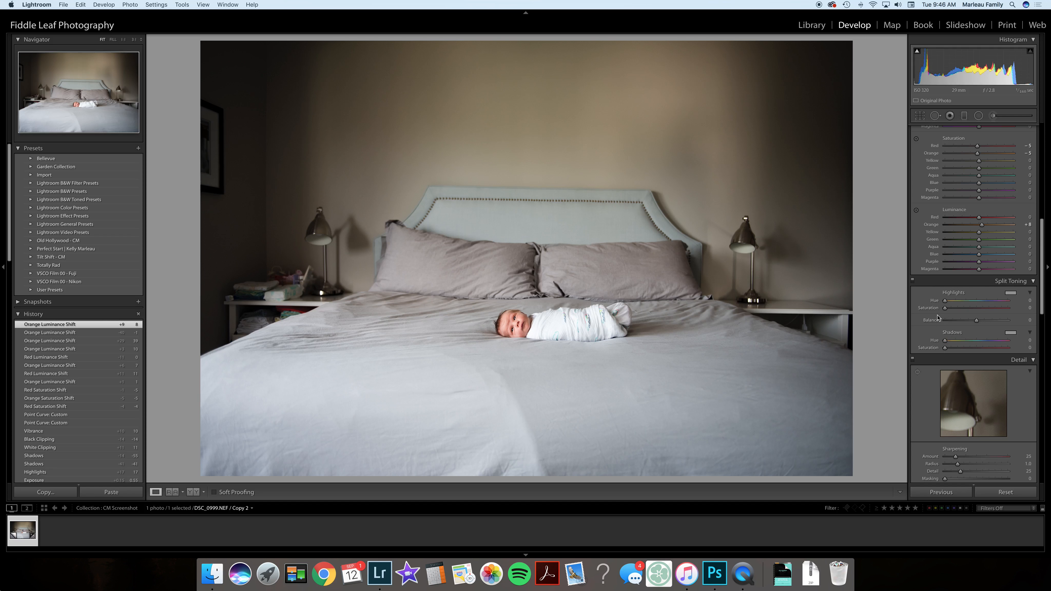
pyautogui.scroll(-3, 937, 318)
pyautogui.scroll(-8, 937, 318)
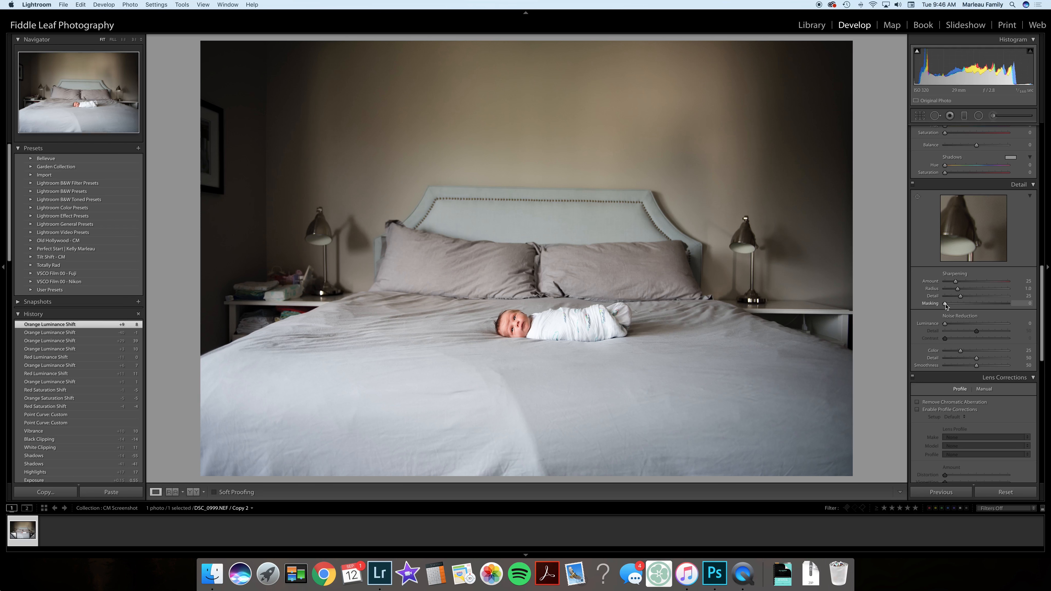
pyautogui.press('alt')
pyautogui.moveTo(958, 290)
pyautogui.mouseDown()
pyautogui.moveTo(1007, 290)
pyautogui.moveTo(954, 290)
pyautogui.moveTo(961, 298)
pyautogui.mouseUp()
pyautogui.moveTo(960, 298); pyautogui.dragTo(1006, 298)
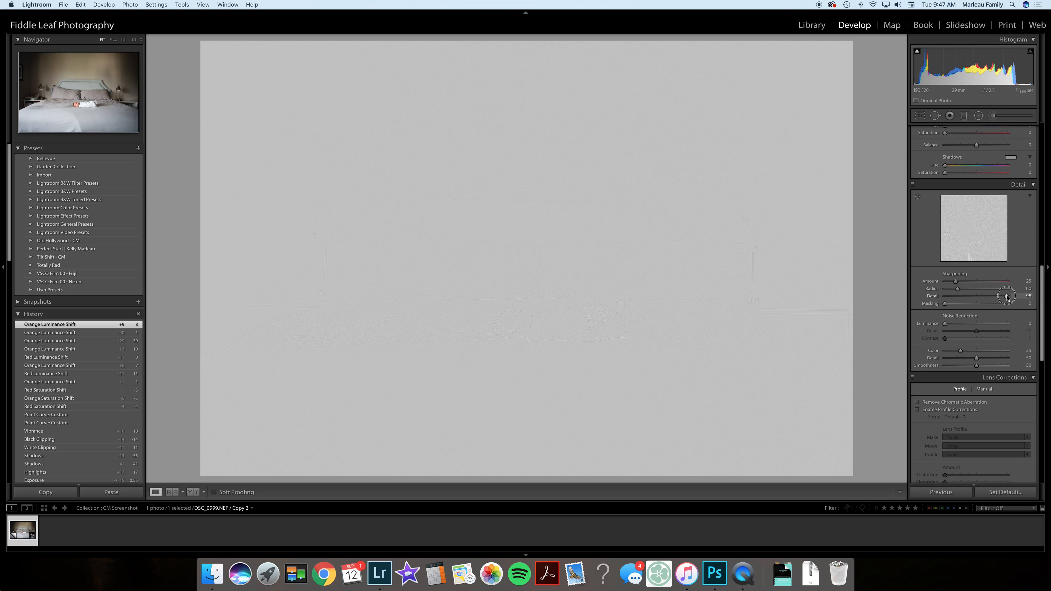
pyautogui.moveTo(1006, 298); pyautogui.dragTo(961, 299)
pyautogui.press('alt')
pyautogui.moveTo(945, 305); pyautogui.dragTo(995, 306)
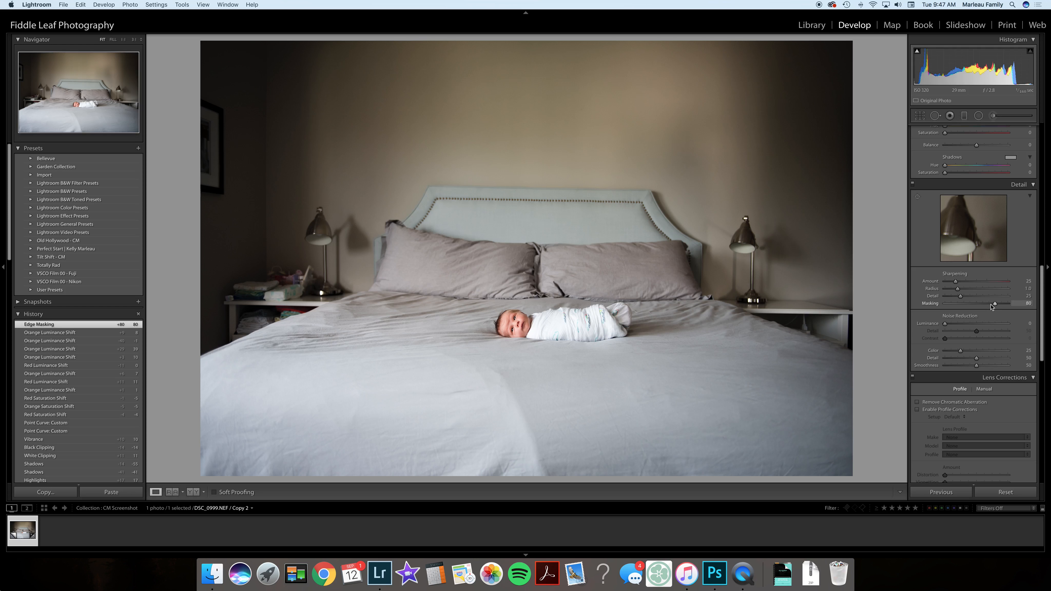
# Set the luminance noise reduction to 10 and check the baby's face up close
pyautogui.scroll(-2, 992, 306)
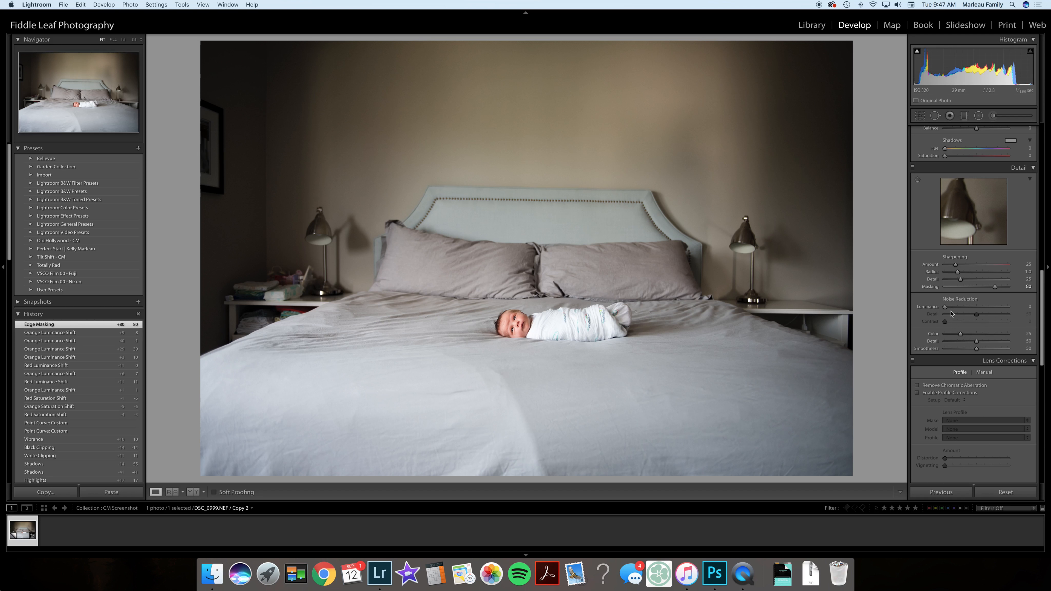
pyautogui.moveTo(946, 309); pyautogui.dragTo(953, 311)
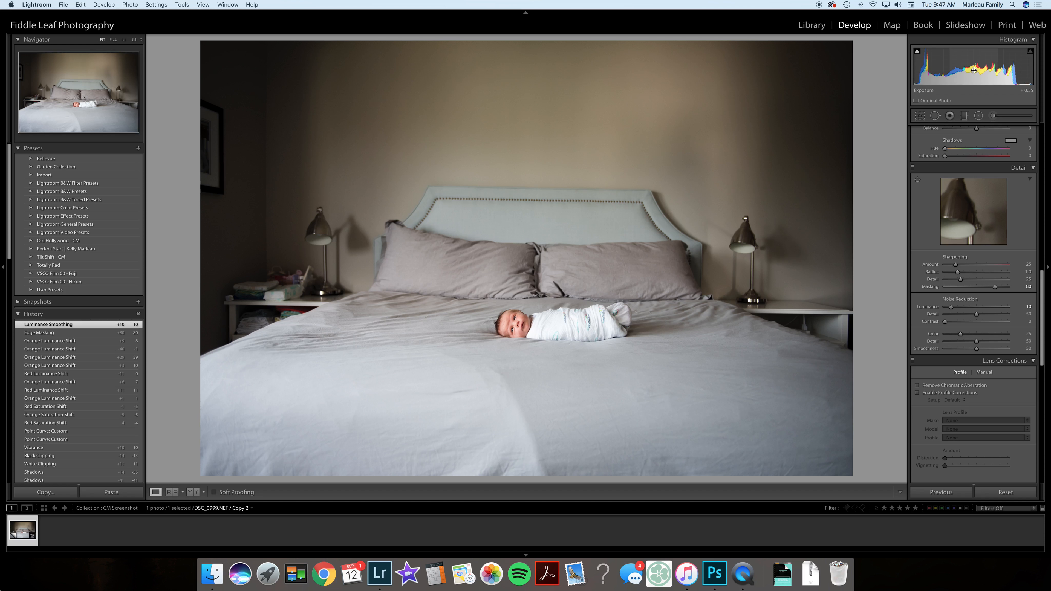
pyautogui.press('z')
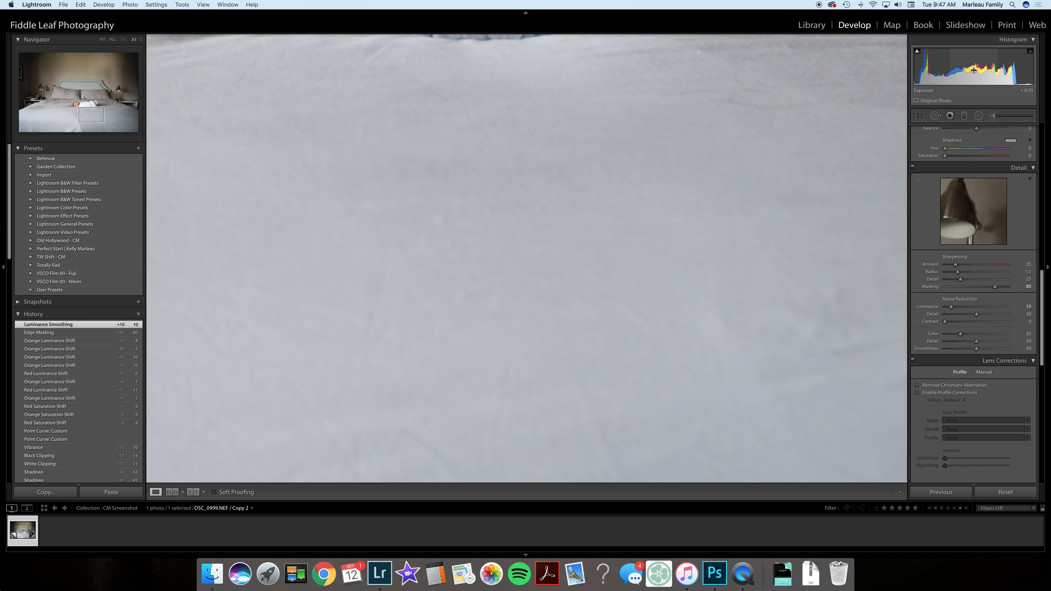
pyautogui.click(79, 105)
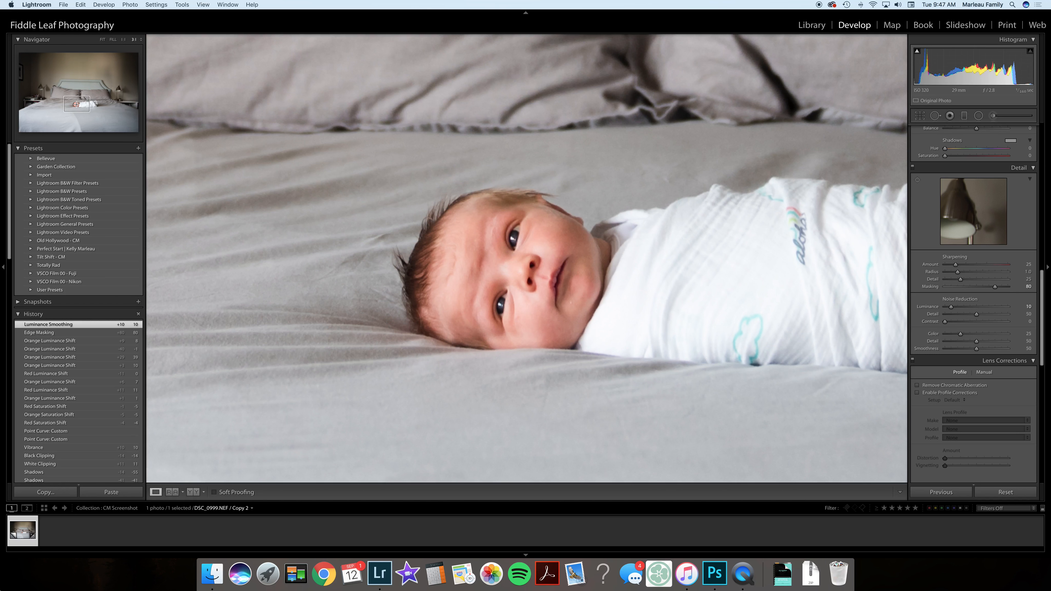
pyautogui.press('z')
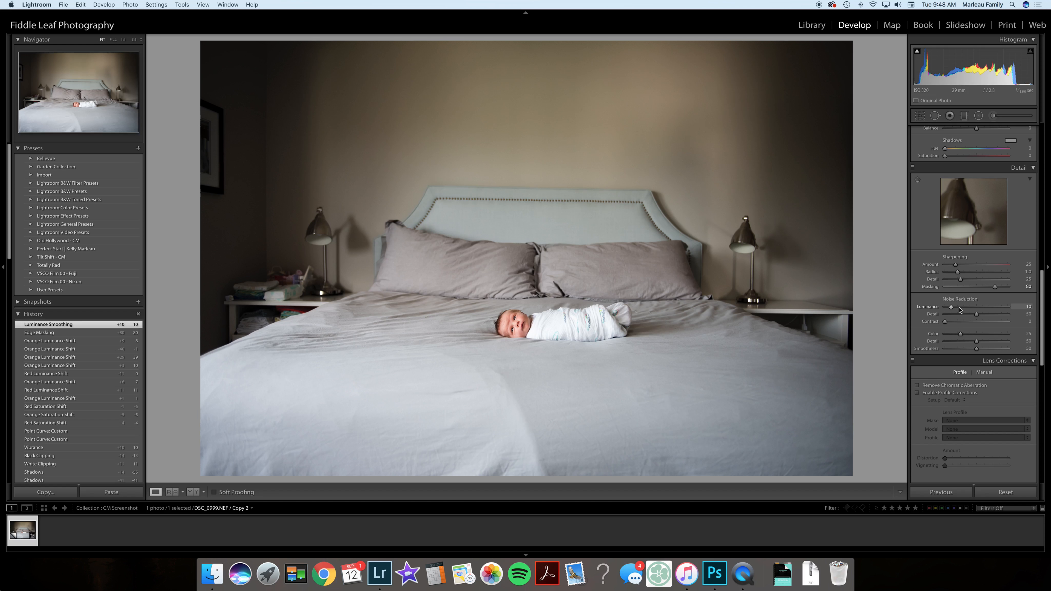
# Enable the lens profile corrections, undo them to compare the photo, and enable them again
pyautogui.scroll(-5, 960, 309)
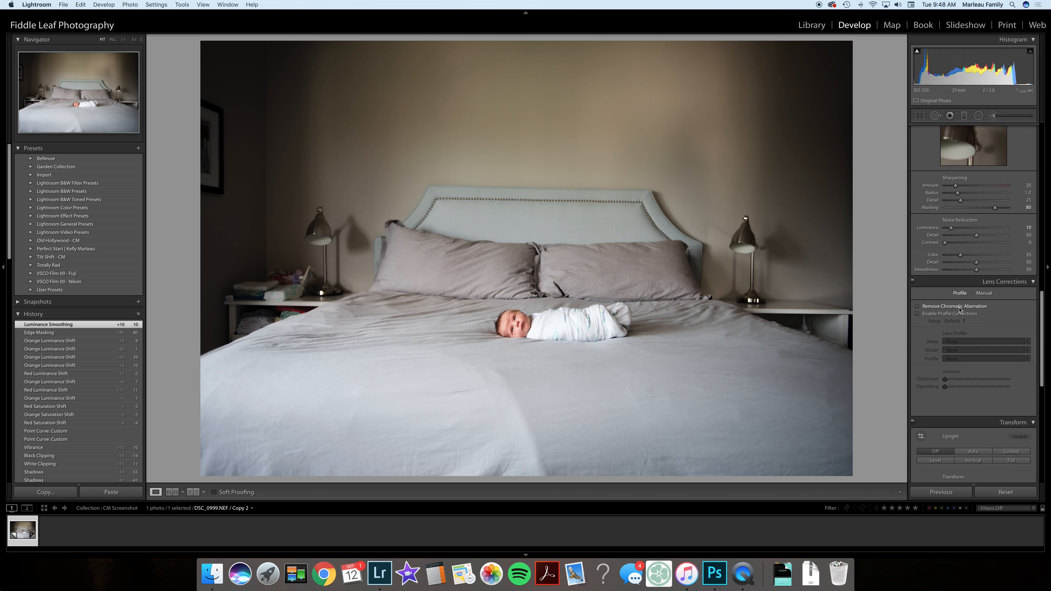
pyautogui.scroll(-5, 960, 309)
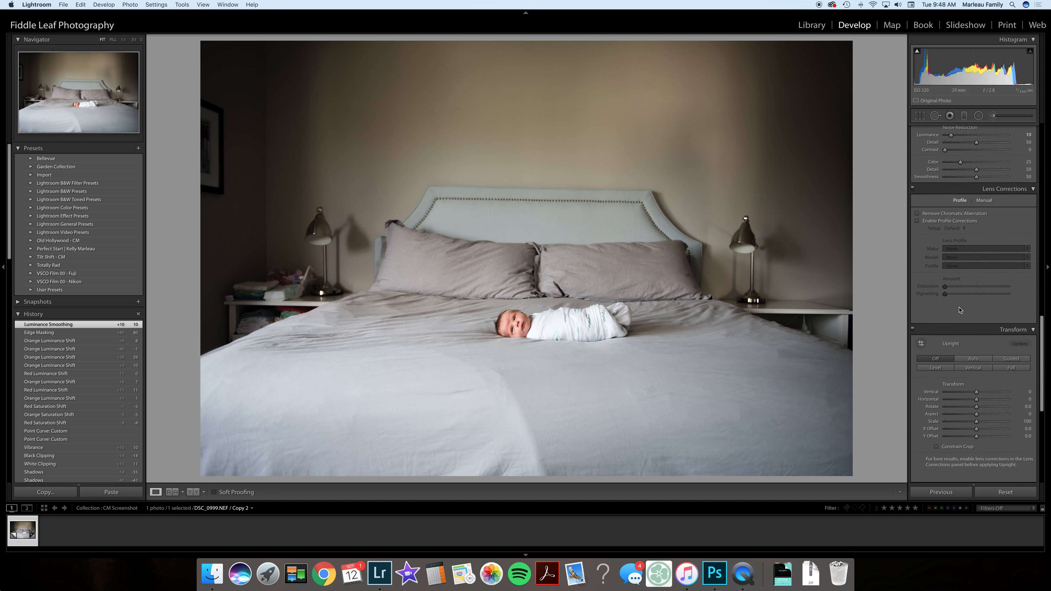
pyautogui.scroll(-2, 960, 310)
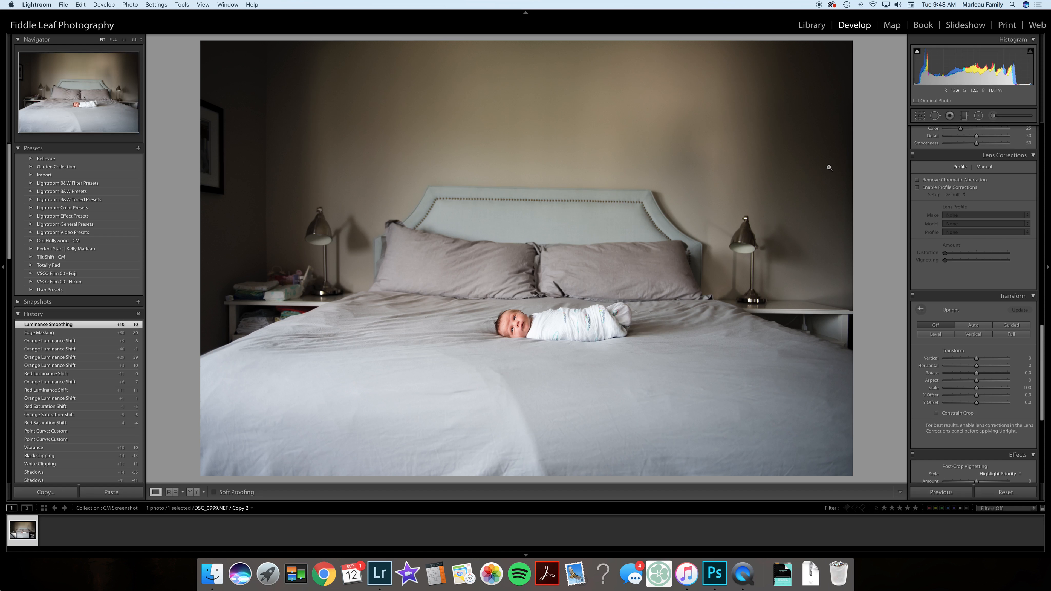
pyautogui.click(933, 188)
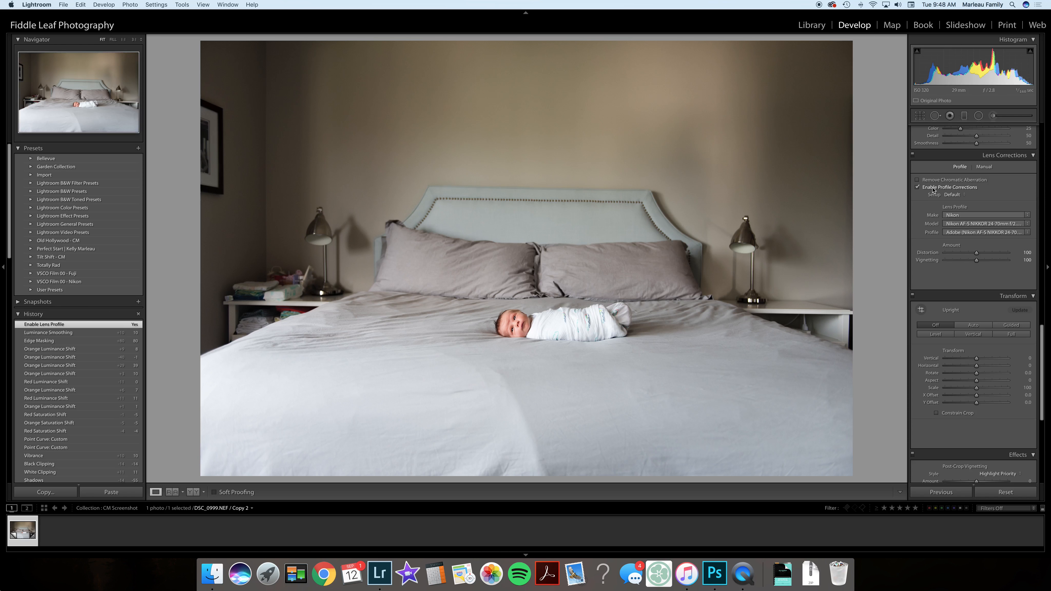
pyautogui.press('super+z')
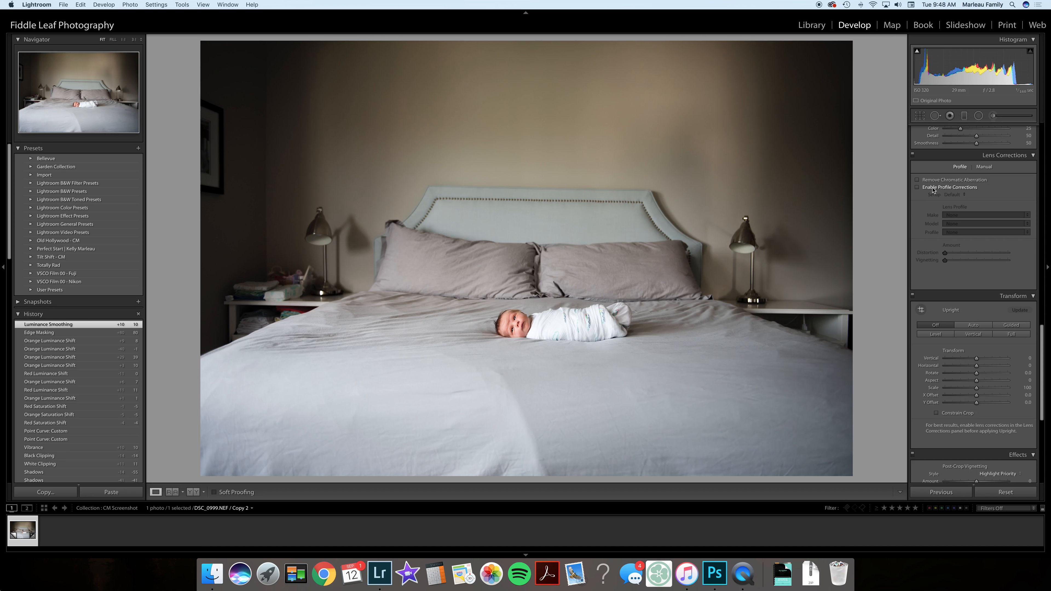
pyautogui.click(933, 189)
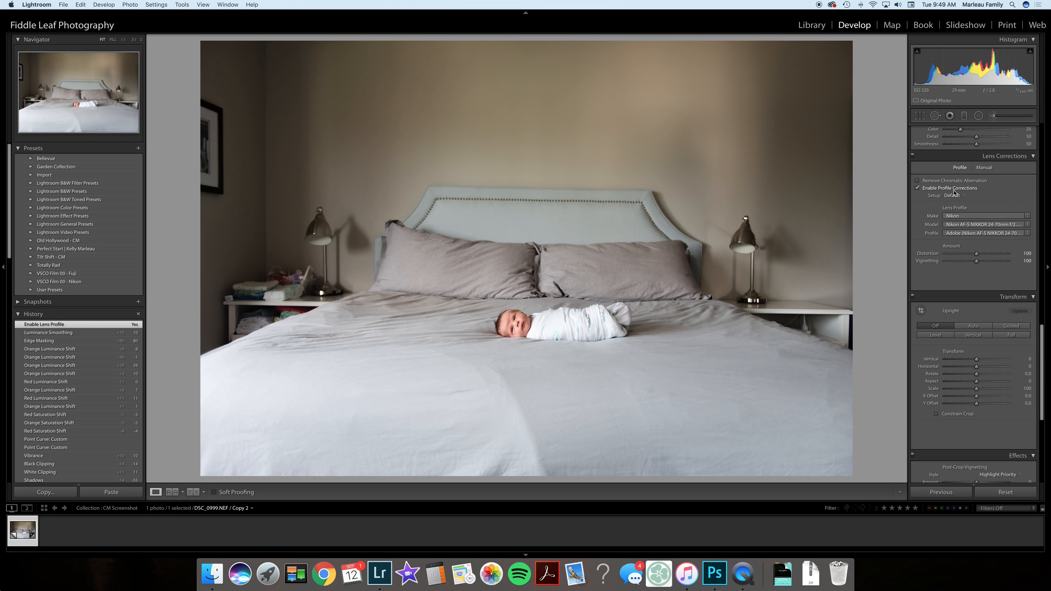
# Try the Auto Upright perspective correction and turn Upright off again
pyautogui.scroll(-3, 954, 249)
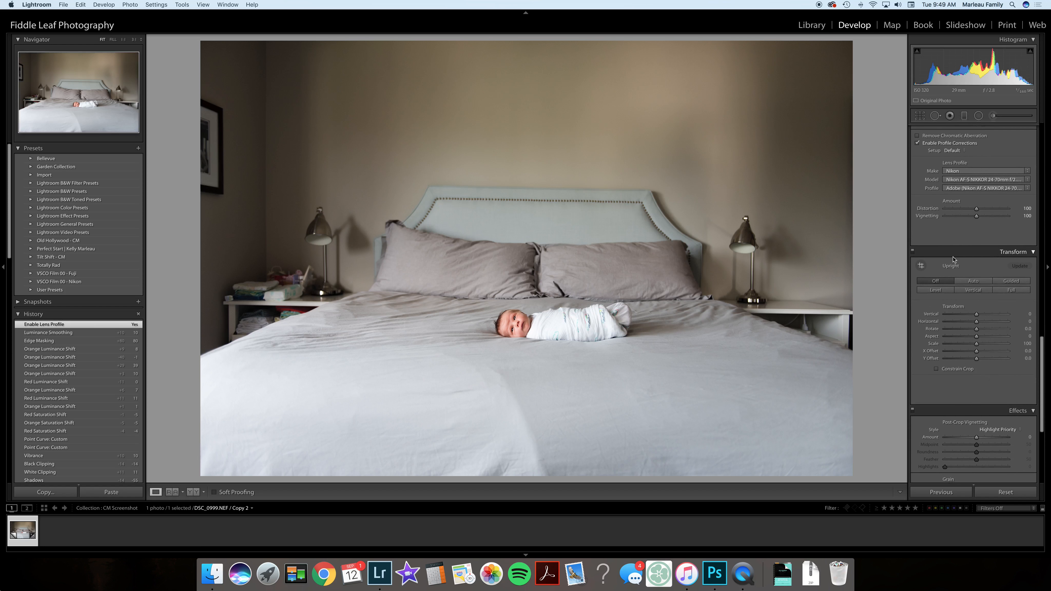
pyautogui.scroll(-5, 954, 260)
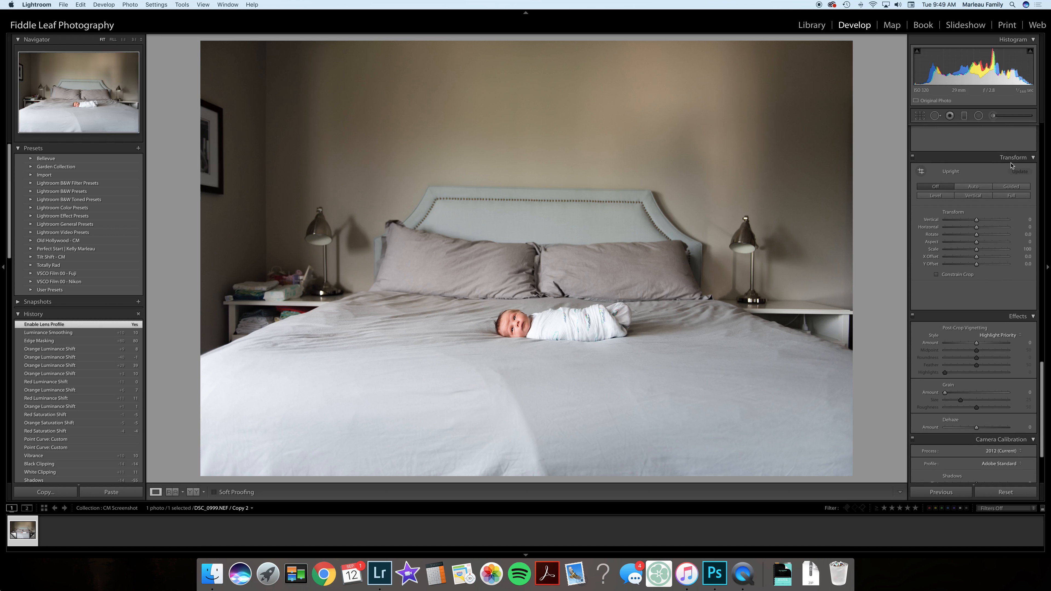
pyautogui.scroll(1, 989, 172)
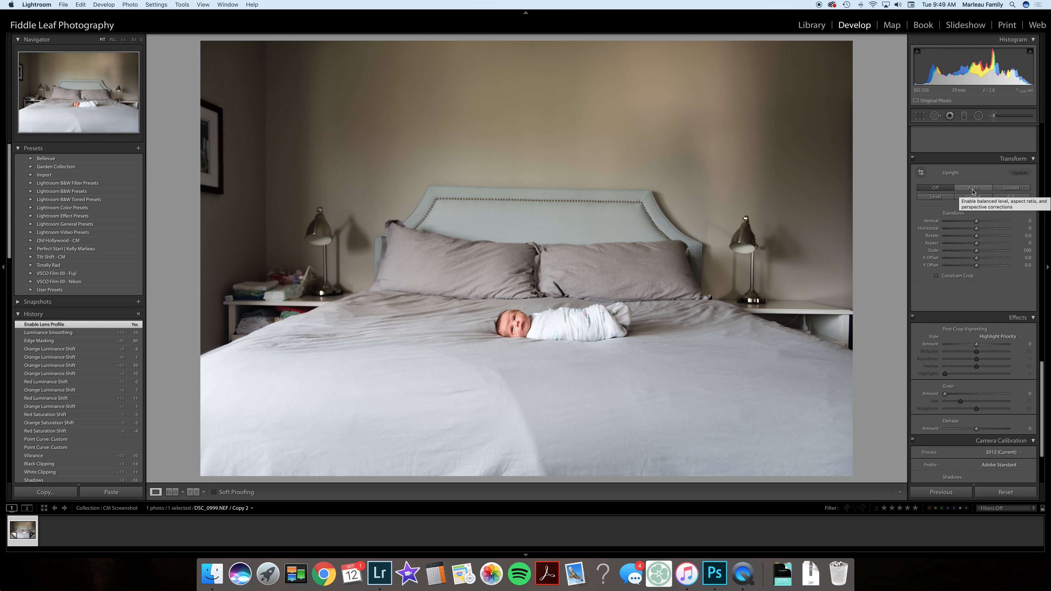
pyautogui.click(973, 189)
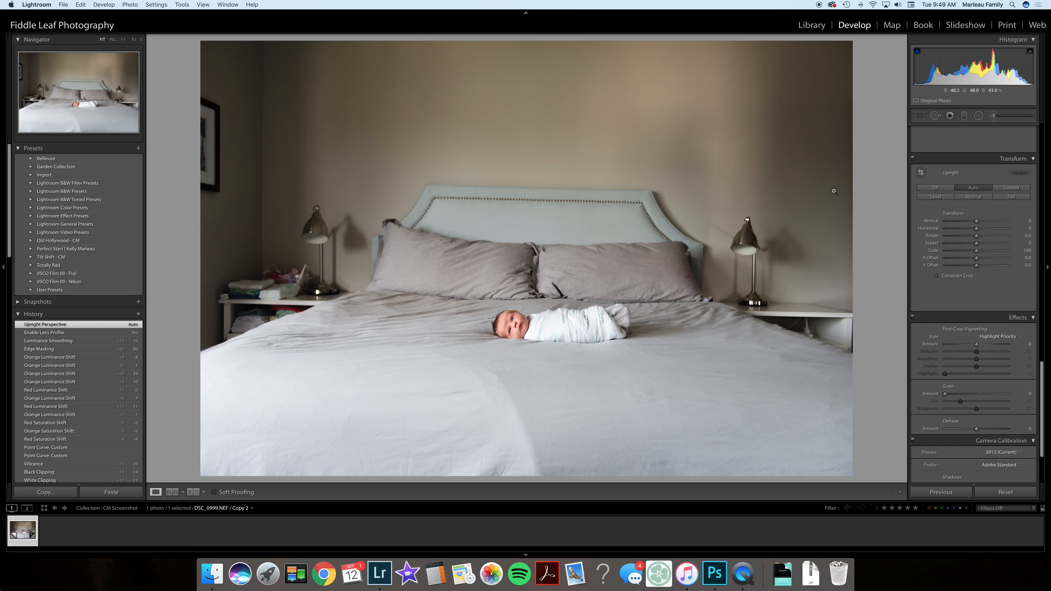
pyautogui.click(947, 190)
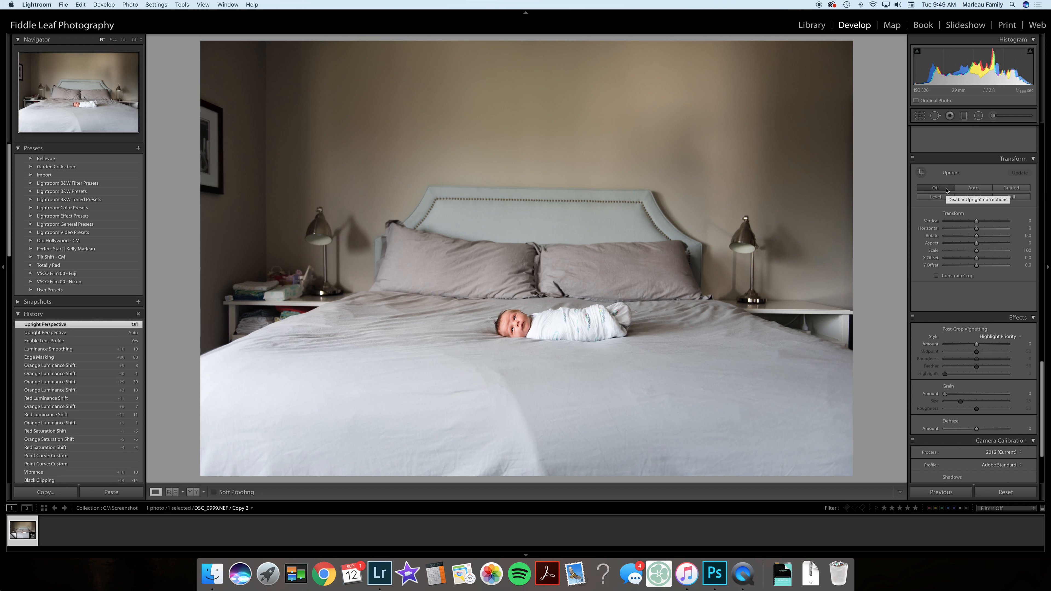
# Try Guided Upright with two horizontal guides, one along the headboard's top edge and one along its nailhead trim
pyautogui.click(921, 173)
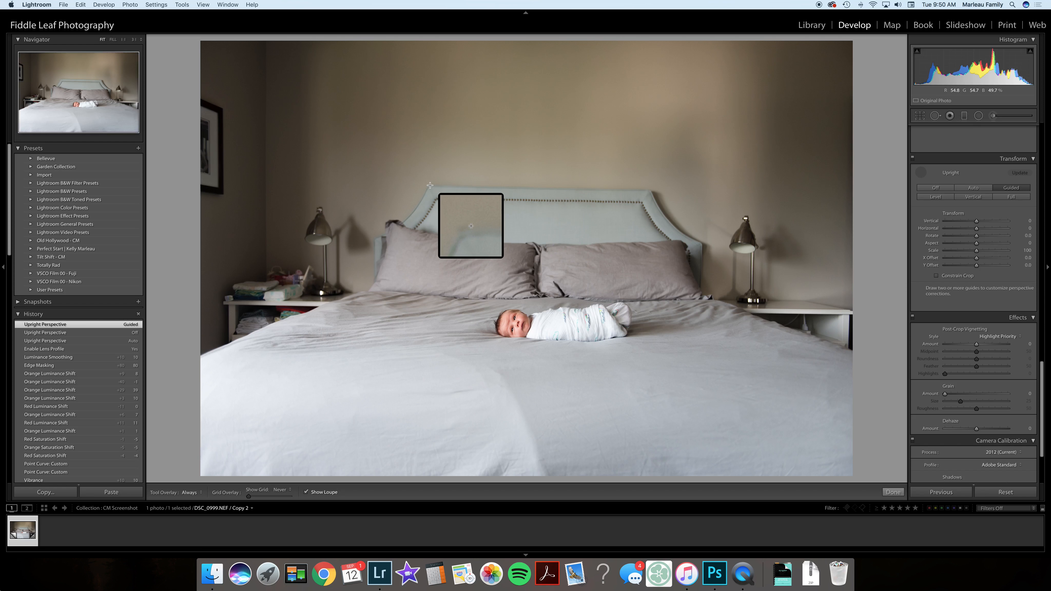
pyautogui.moveTo(430, 185); pyautogui.dragTo(655, 189)
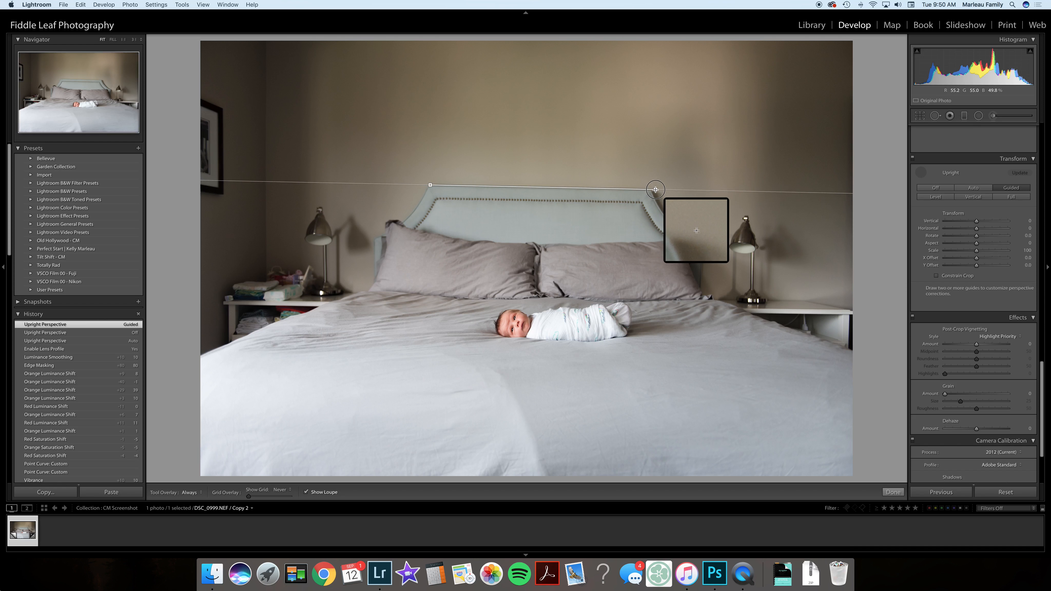
pyautogui.moveTo(655, 190); pyautogui.dragTo(655, 190)
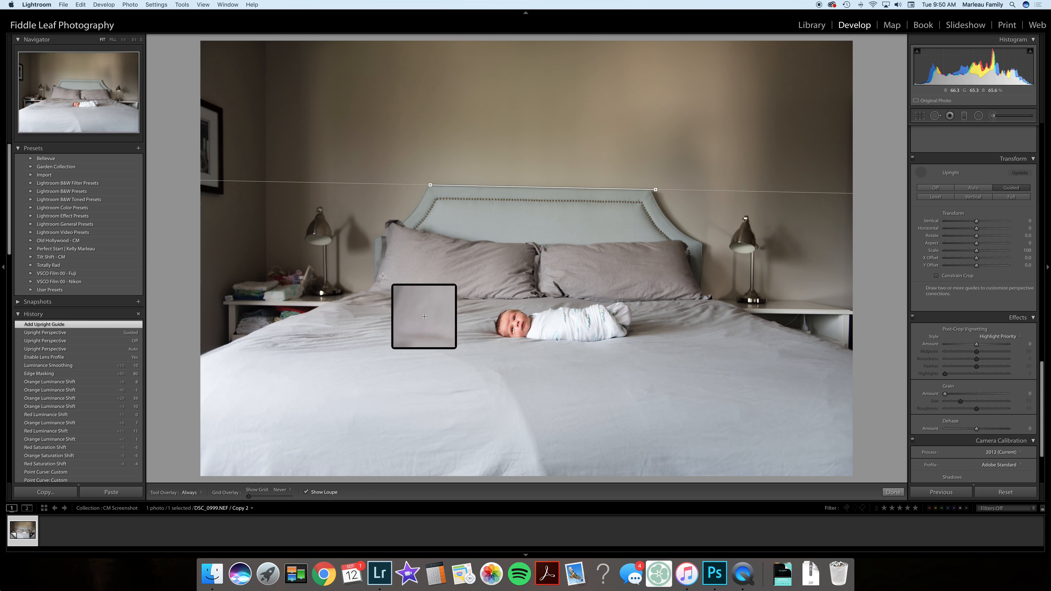
pyautogui.moveTo(436, 197); pyautogui.dragTo(667, 203)
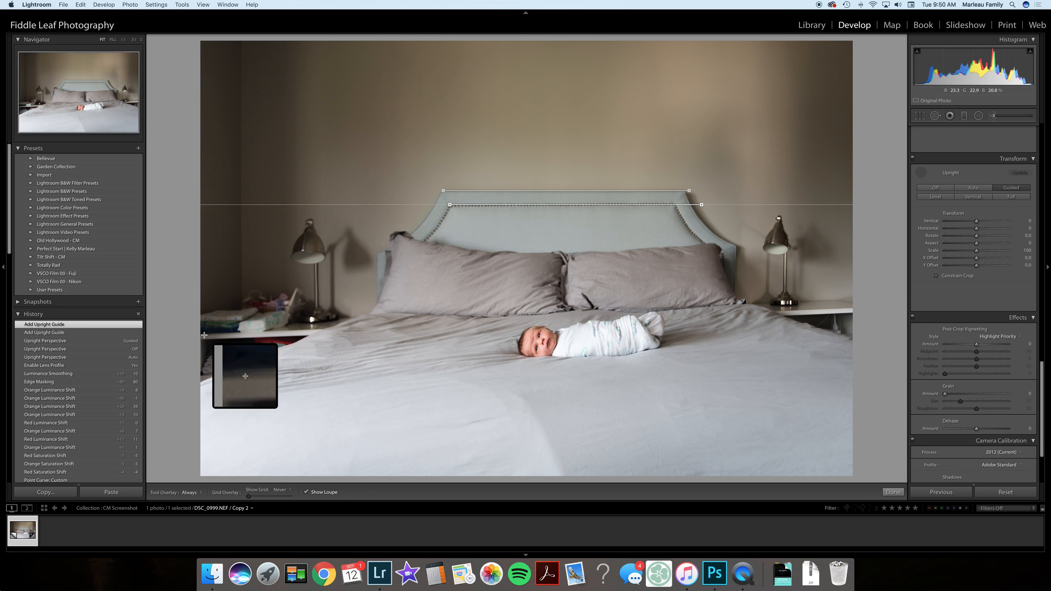
# Try a third Upright guide along the front edge of the nightstand beside the books, and delete it
pyautogui.moveTo(204, 334); pyautogui.dragTo(339, 330)
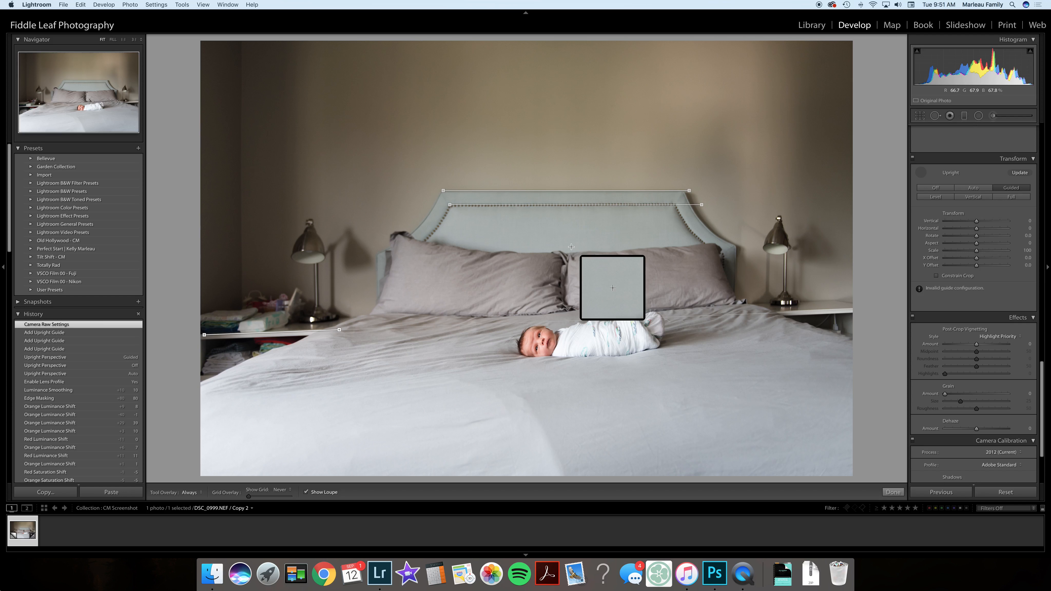
pyautogui.click(271, 332)
pyautogui.press('Delete')
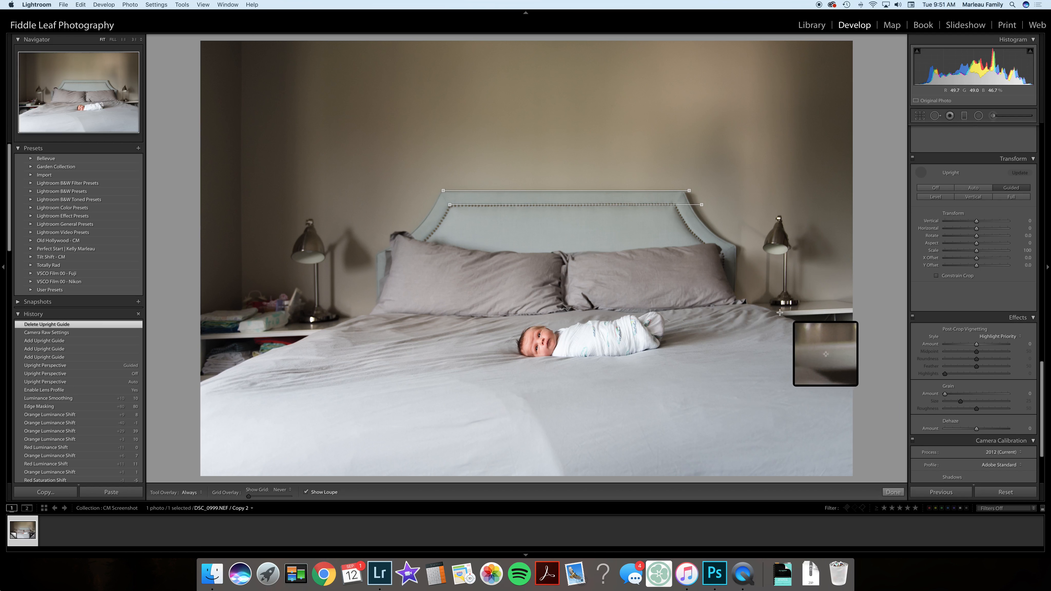
# Try a guide across both nightstands and a vertical guide on the headboard's side edge, and delete both
pyautogui.moveTo(197, 335); pyautogui.dragTo(893, 306)
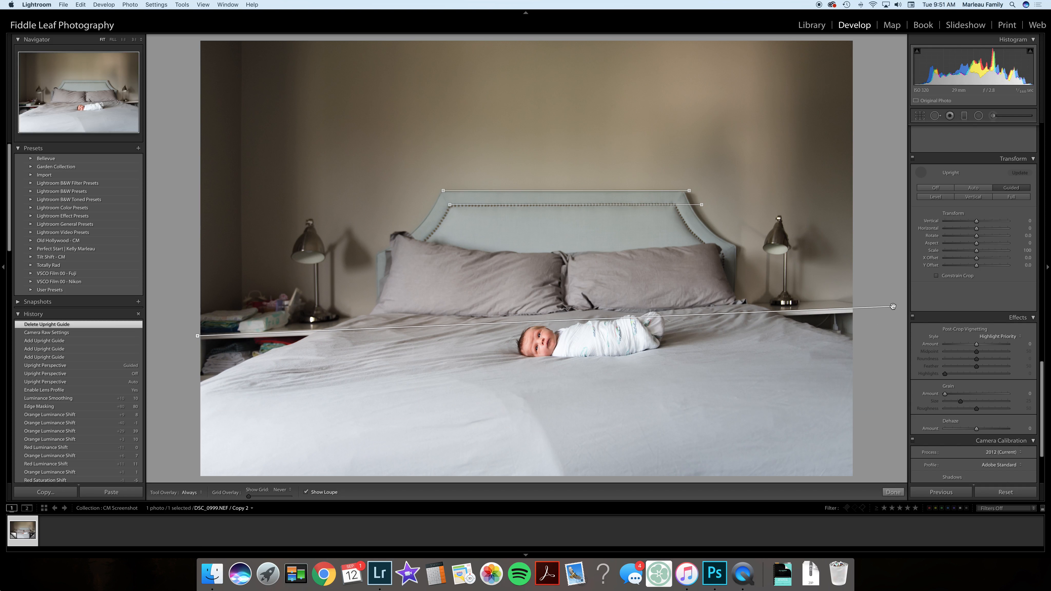
pyautogui.moveTo(737, 251); pyautogui.dragTo(734, 301)
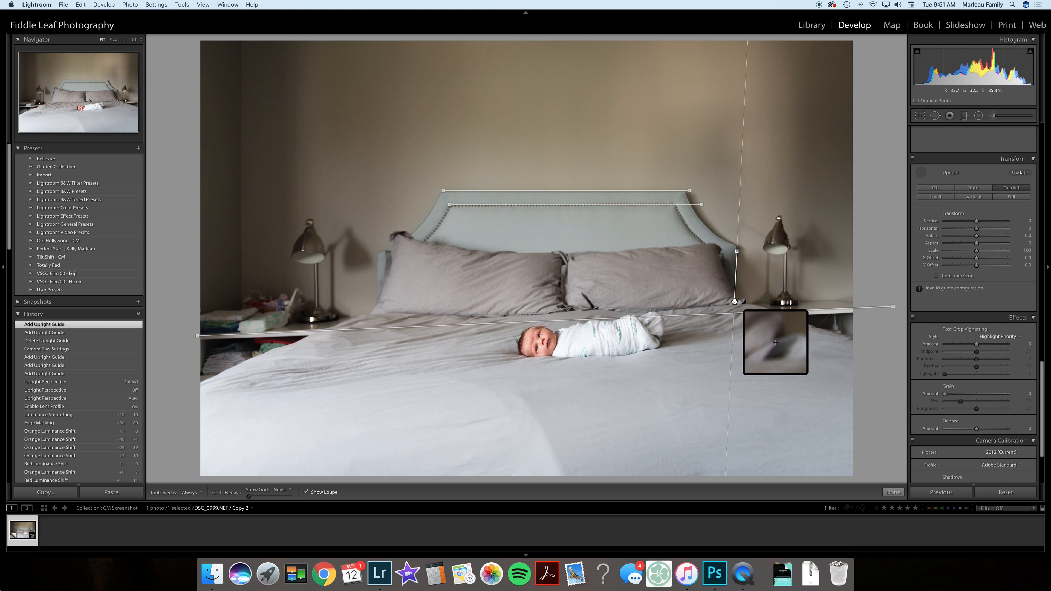
pyautogui.press('Delete')
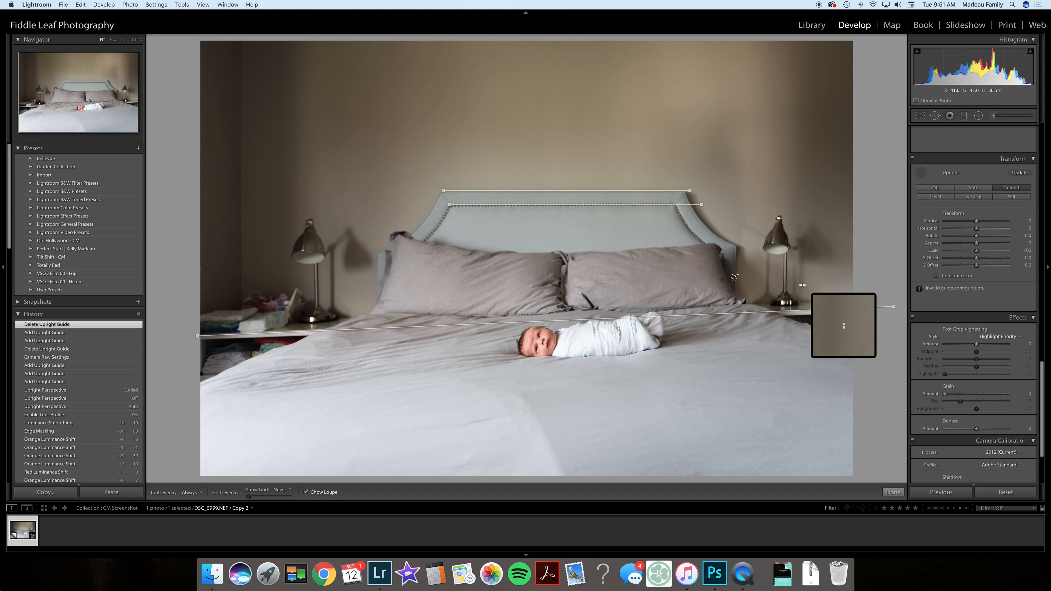
pyautogui.click(780, 311)
pyautogui.press('Delete')
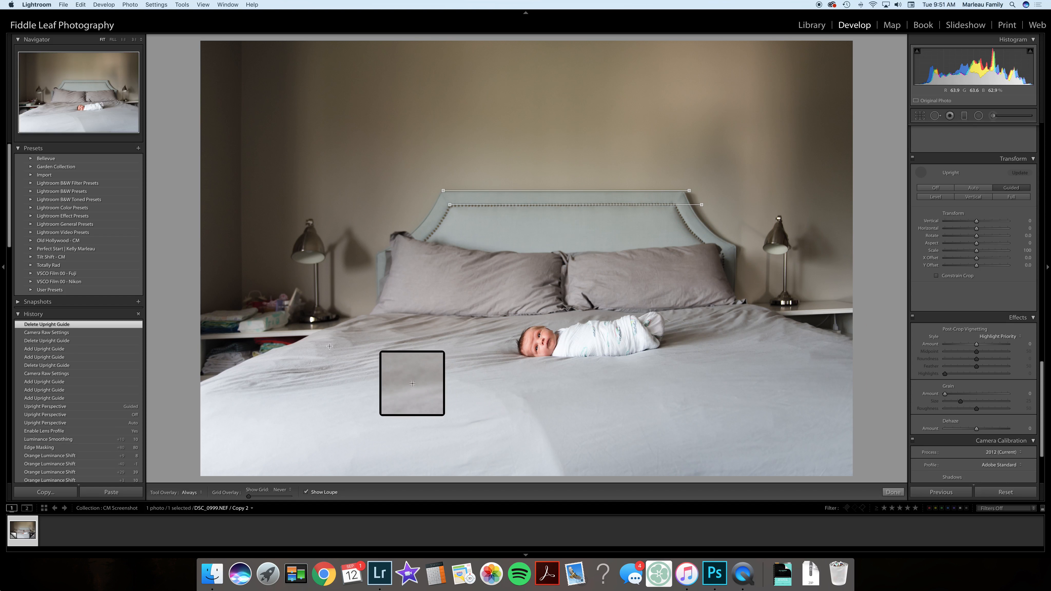
# Delete the two remaining Upright guides on the headboard's top edge and nailhead trim
pyautogui.click(680, 191)
pyautogui.press('BackSpace')
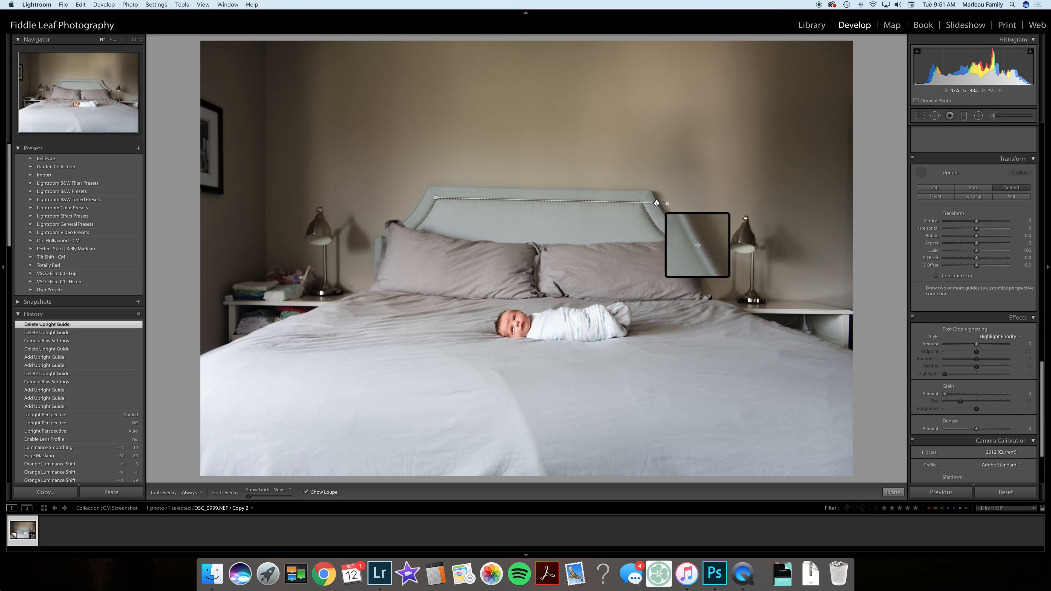
pyautogui.click(656, 203)
pyautogui.press('BackSpace')
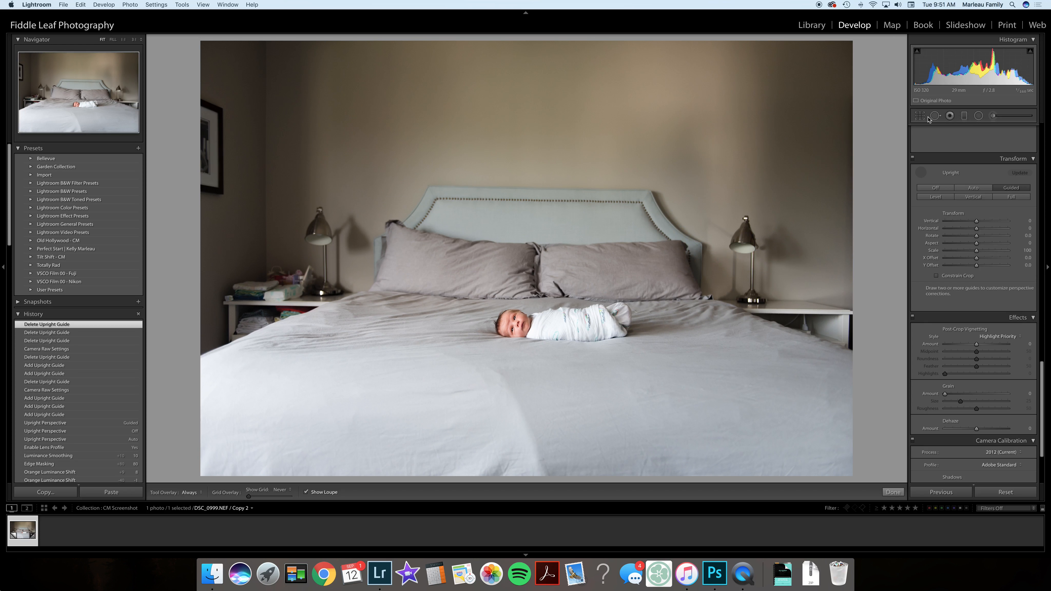
# Straighten the photo with the Crop & Straighten tool, rotating it to an angle of -1.21
pyautogui.click(918, 116)
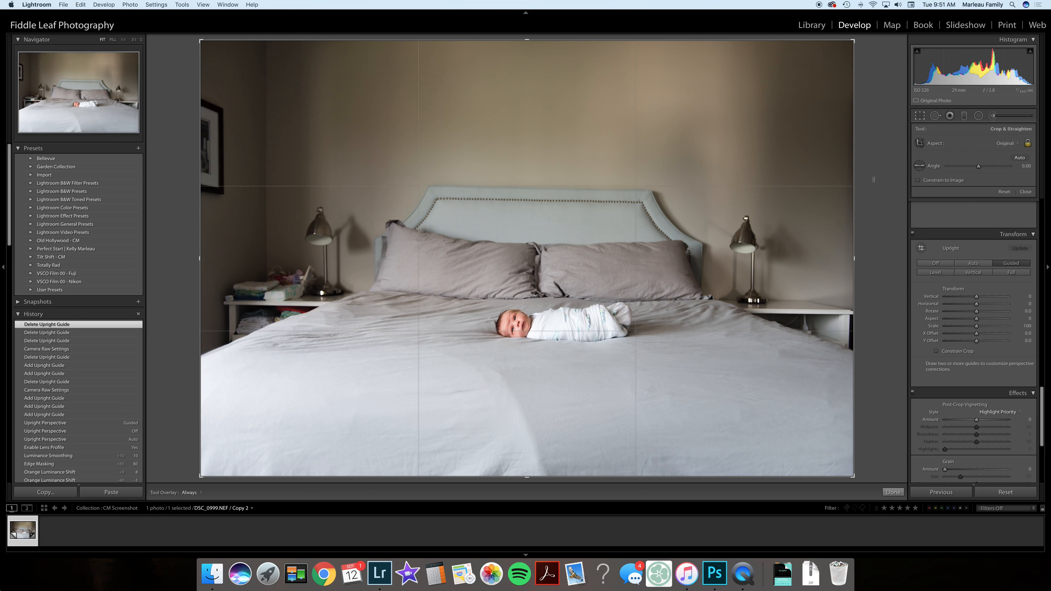
pyautogui.moveTo(874, 179); pyautogui.dragTo(876, 171)
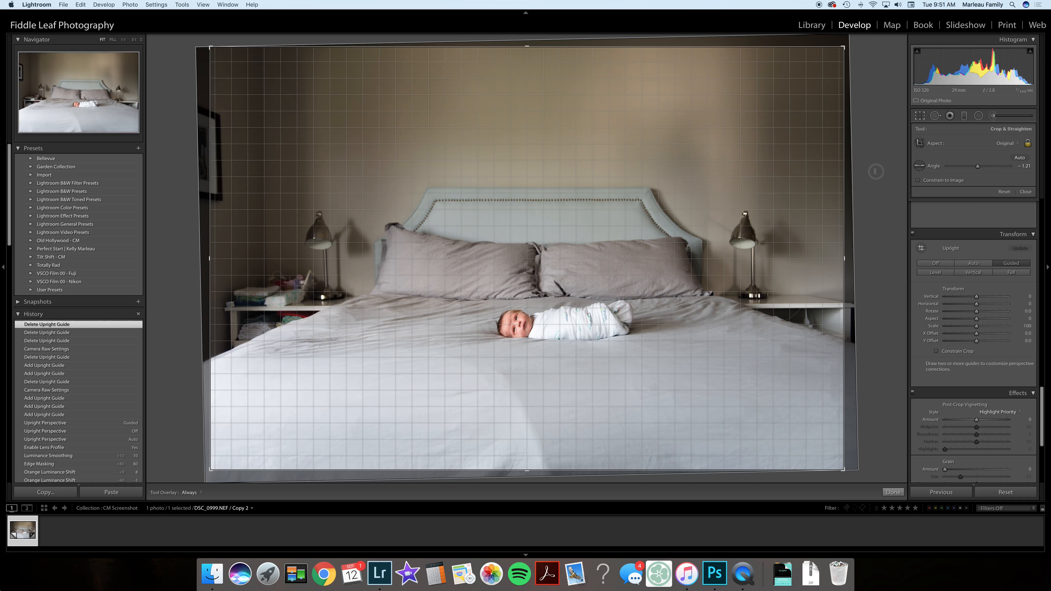
pyautogui.moveTo(875, 171); pyautogui.dragTo(875, 172)
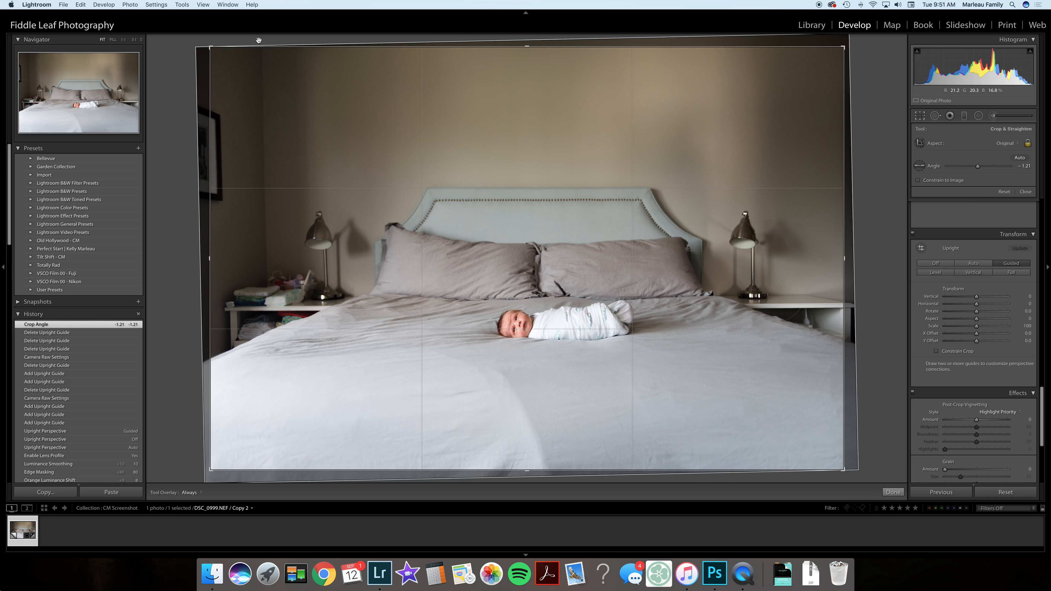
# Crop in tighter at the original aspect ratio, cutting out the wall picture and reframing the bed with more wall above the headboard
pyautogui.moveTo(211, 46); pyautogui.dragTo(233, 64)
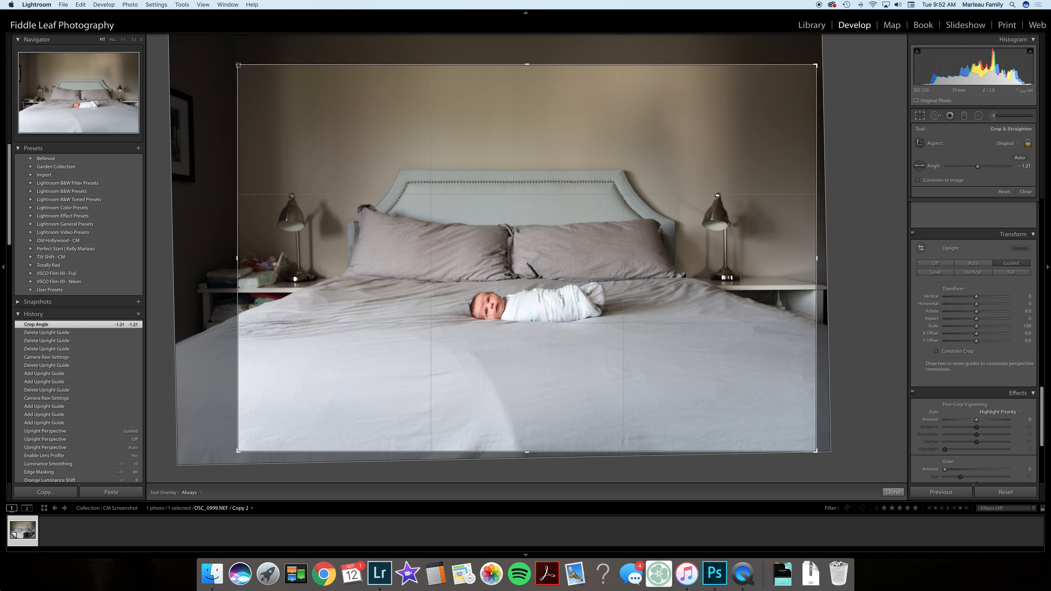
pyautogui.click(815, 67)
pyautogui.moveTo(814, 67); pyautogui.dragTo(802, 70)
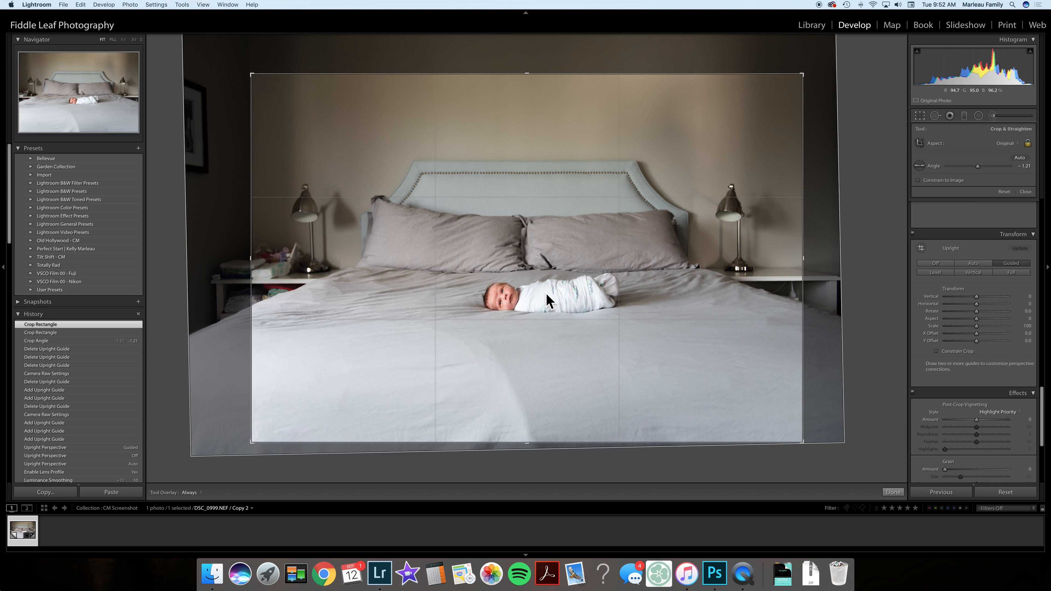
pyautogui.moveTo(541, 254); pyautogui.dragTo(544, 259)
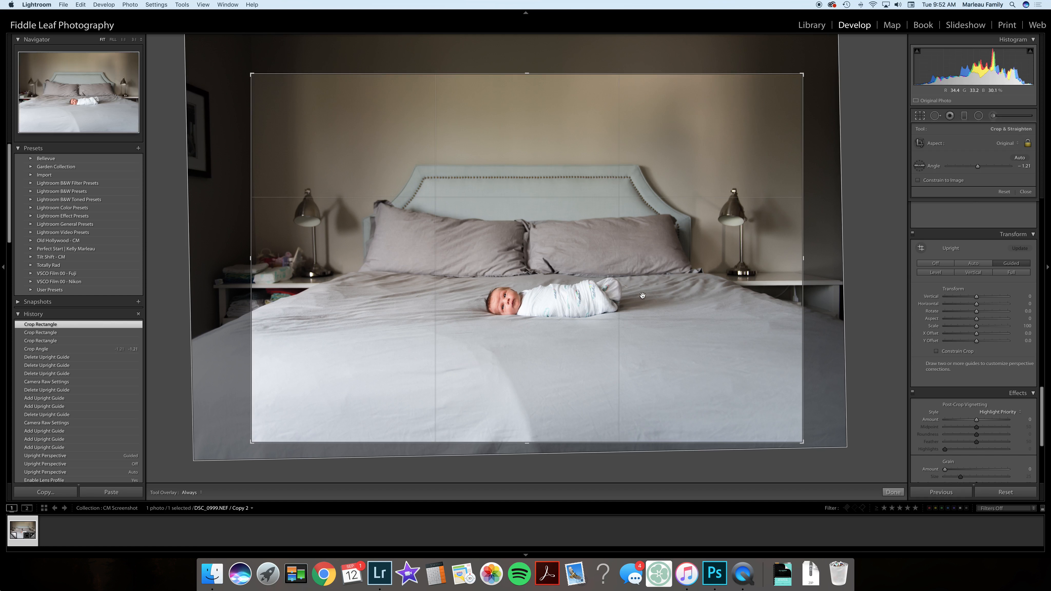
pyautogui.moveTo(640, 264); pyautogui.dragTo(650, 299)
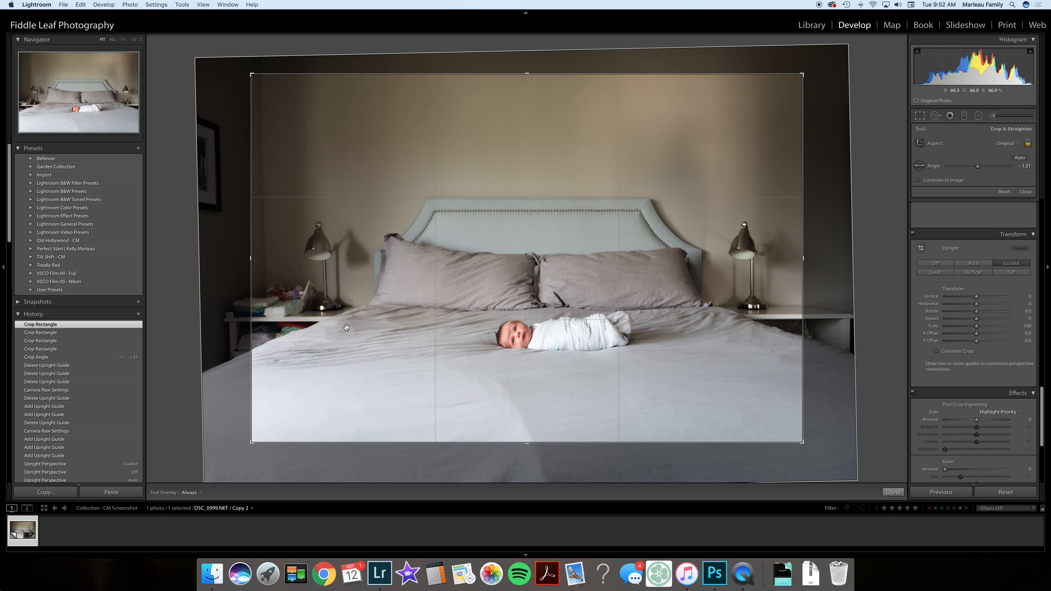
pyautogui.press('Return')
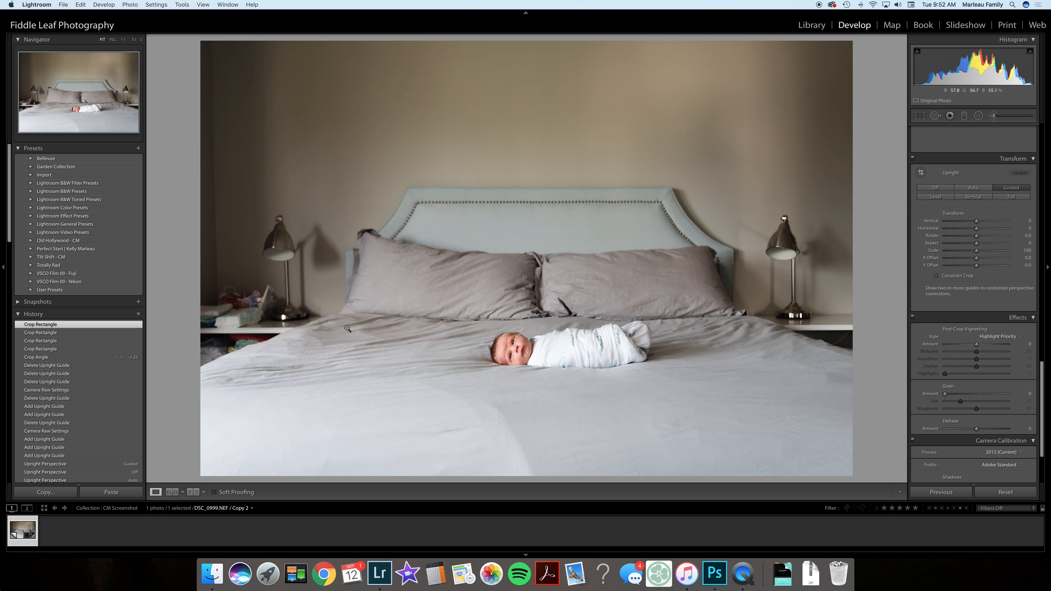
# Refine the crop's straightening angle to -0.91 and apply it
pyautogui.click(919, 115)
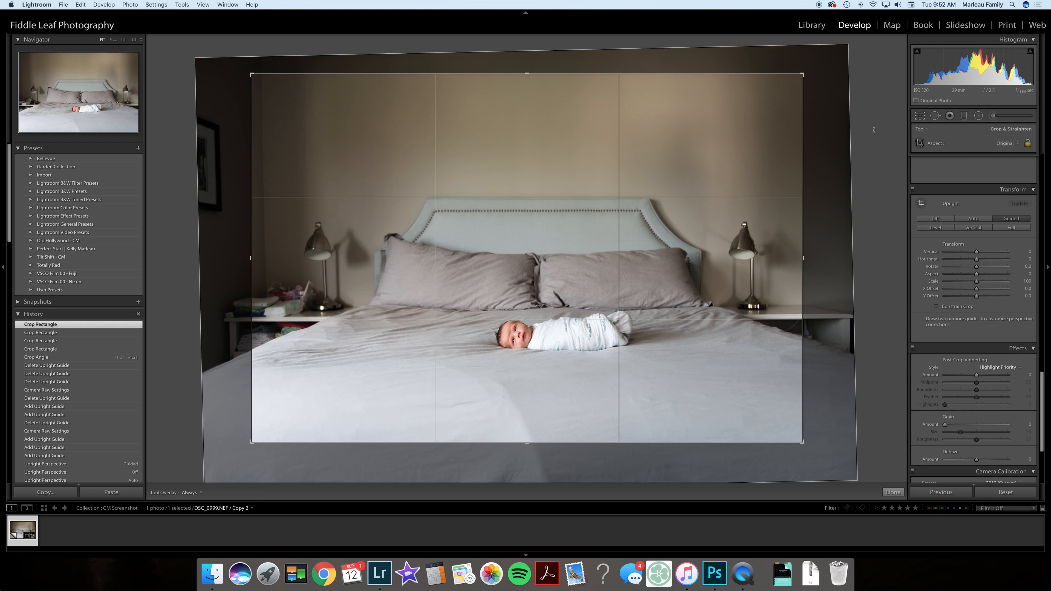
pyautogui.moveTo(875, 131); pyautogui.dragTo(873, 132)
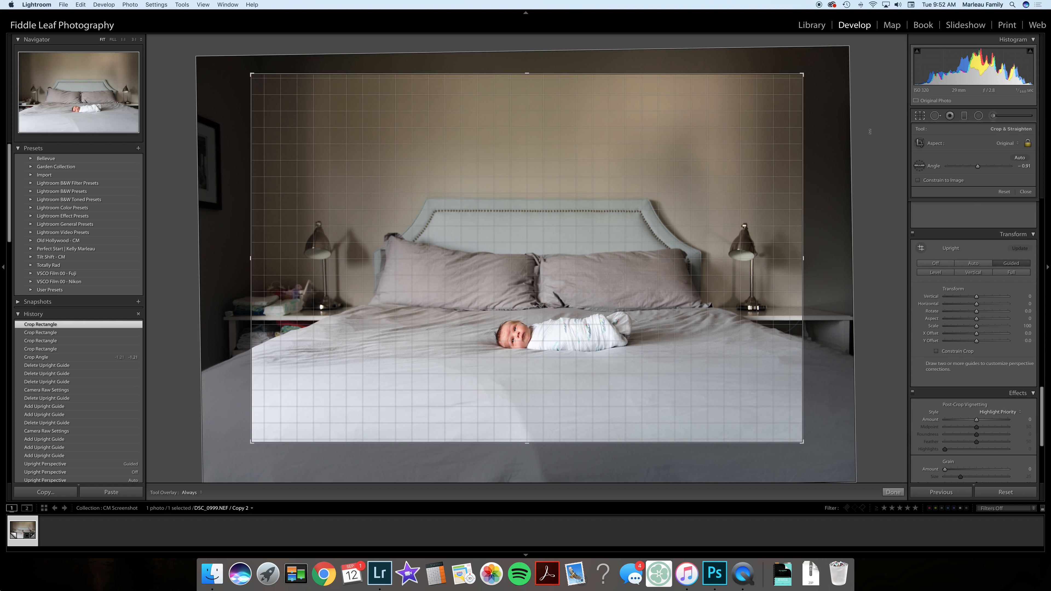
pyautogui.moveTo(869, 132); pyautogui.dragTo(870, 132)
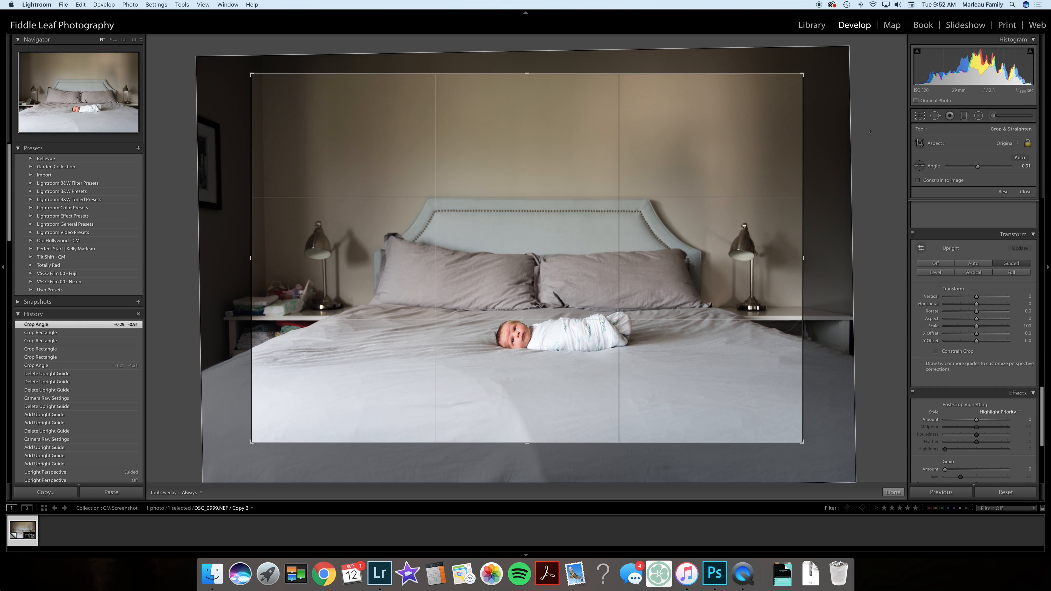
pyautogui.click(920, 117)
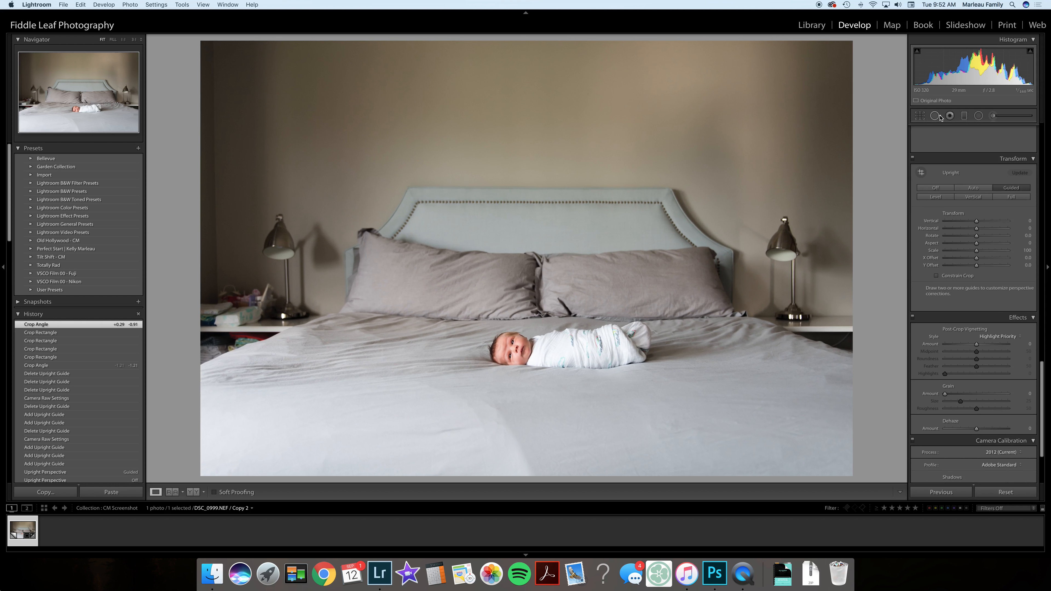
# In Camera Calibration, set the Blue Primary saturation to +10 and its hue to +2
pyautogui.scroll(-1, 965, 188)
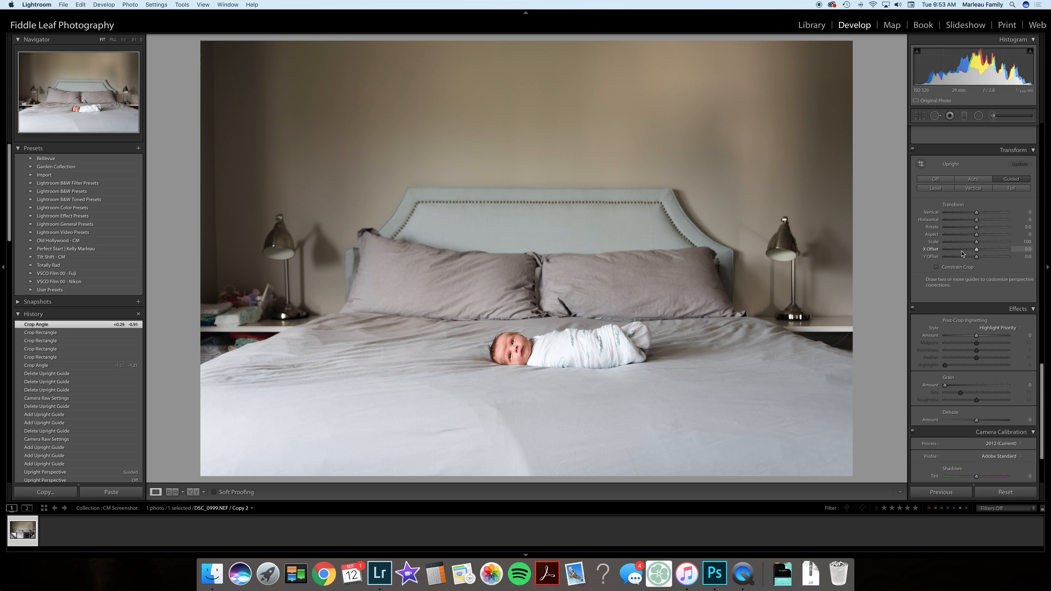
pyautogui.scroll(-2, 962, 253)
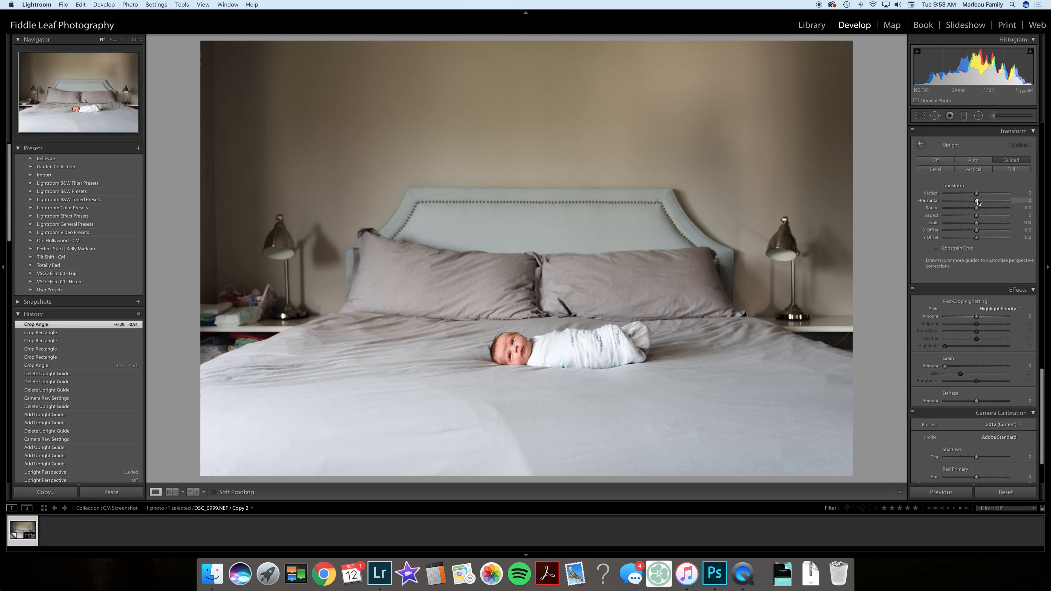
pyautogui.scroll(-5, 974, 231)
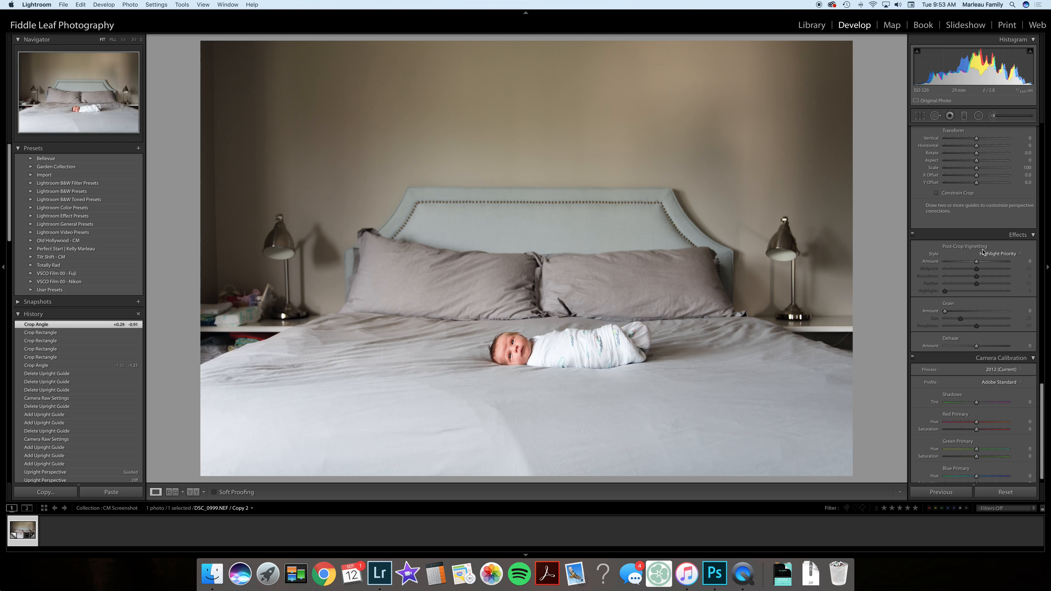
pyautogui.scroll(-1, 983, 249)
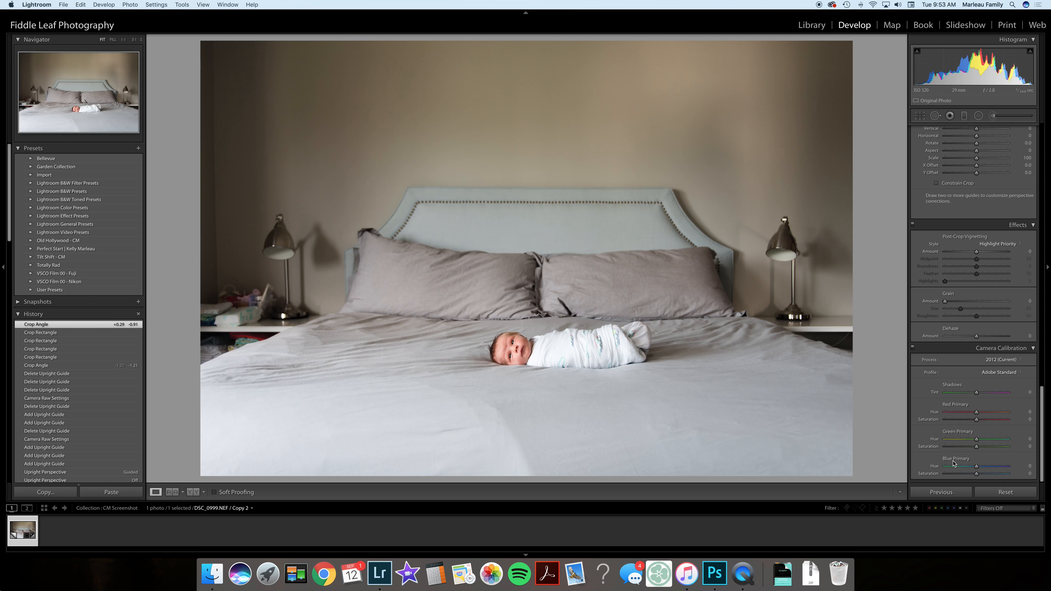
pyautogui.click(977, 475)
pyautogui.moveTo(977, 475); pyautogui.dragTo(997, 475)
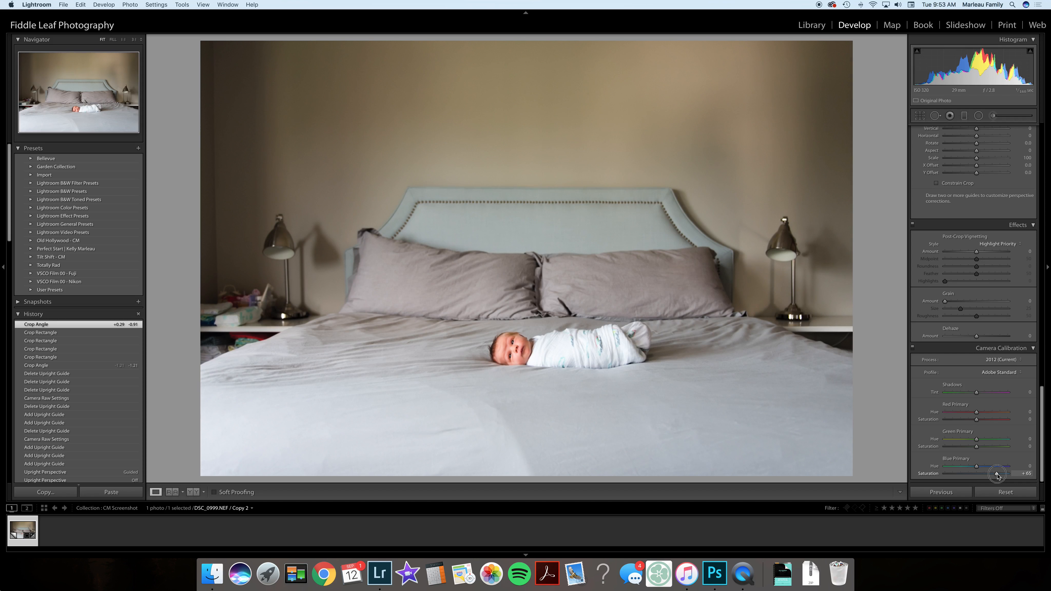
pyautogui.moveTo(997, 475)
pyautogui.mouseDown()
pyautogui.moveTo(953, 475)
pyautogui.moveTo(979, 476)
pyautogui.mouseUp()
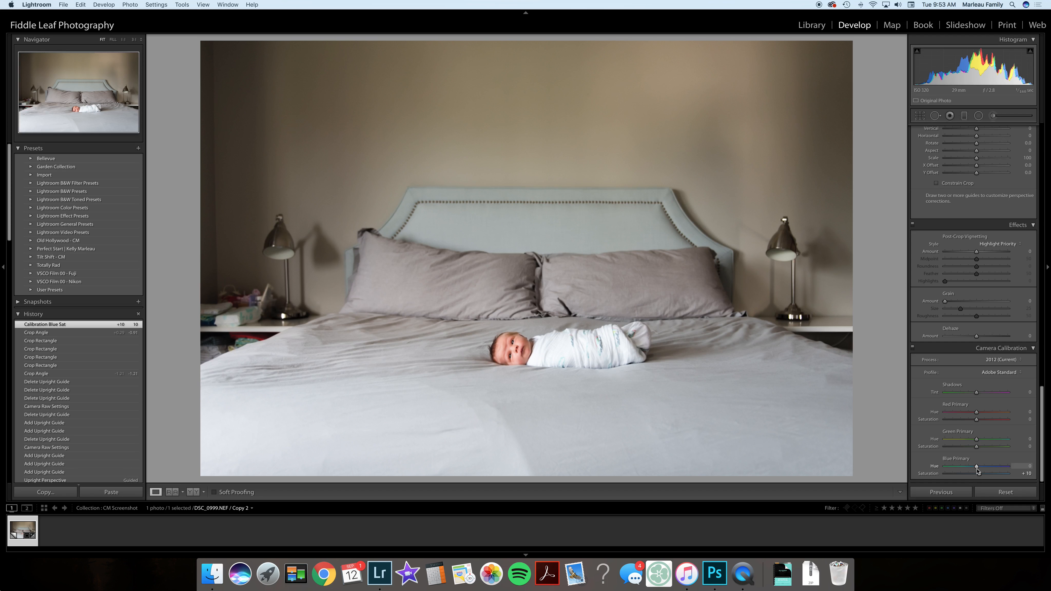
pyautogui.moveTo(976, 468)
pyautogui.mouseDown()
pyautogui.moveTo(959, 468)
pyautogui.moveTo(987, 467)
pyautogui.mouseUp()
pyautogui.moveTo(988, 468); pyautogui.dragTo(978, 467)
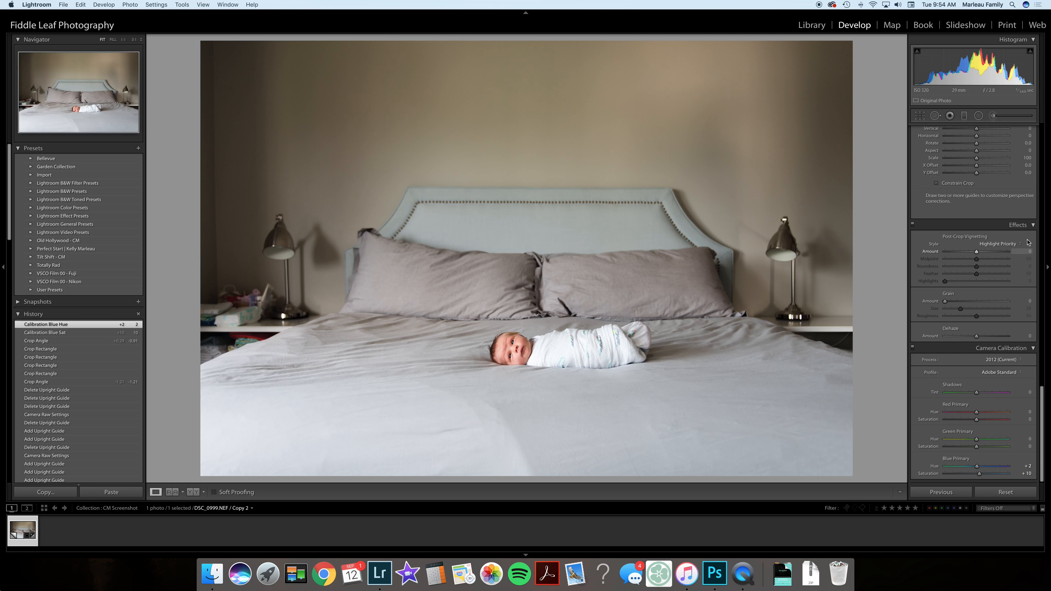
# Add a large Burn (Darken) radial filter around the bed and baby, reaching the photo's upper edge and both bedside lamps
pyautogui.scroll(20, 1028, 242)
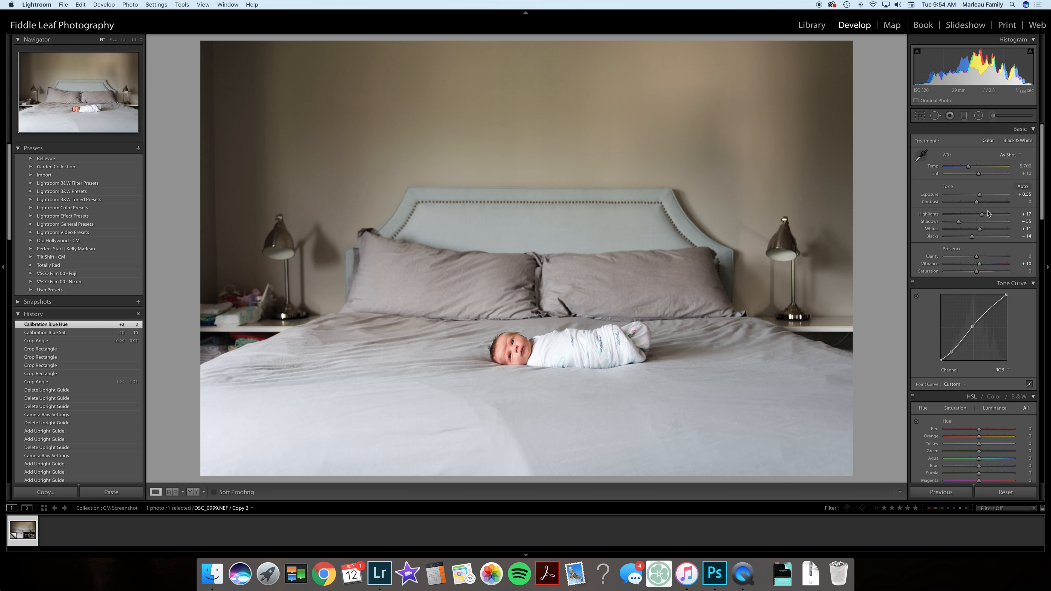
pyautogui.scroll(-15, 988, 214)
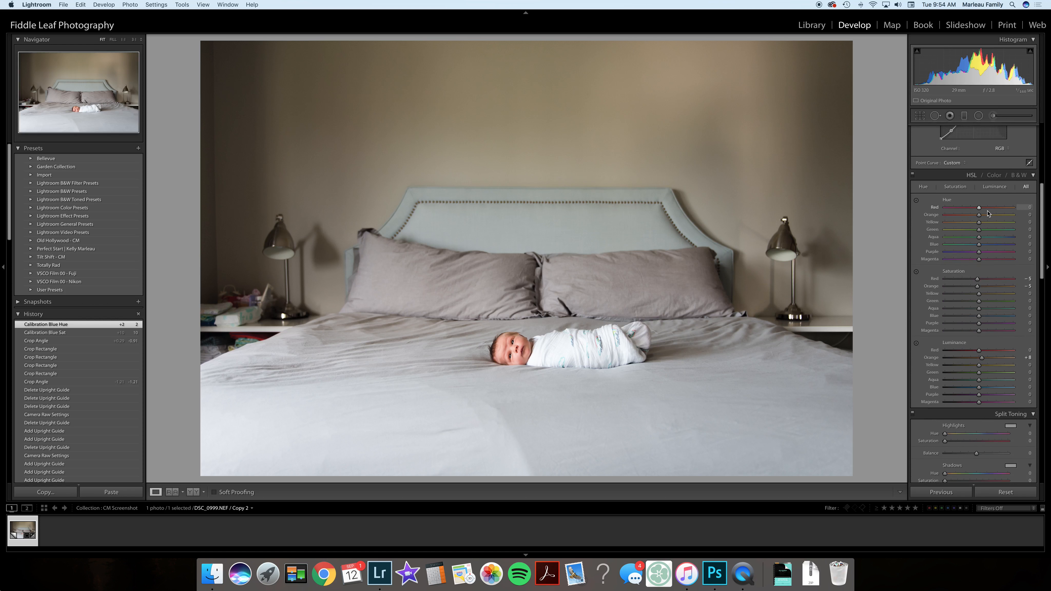
pyautogui.scroll(15, 988, 213)
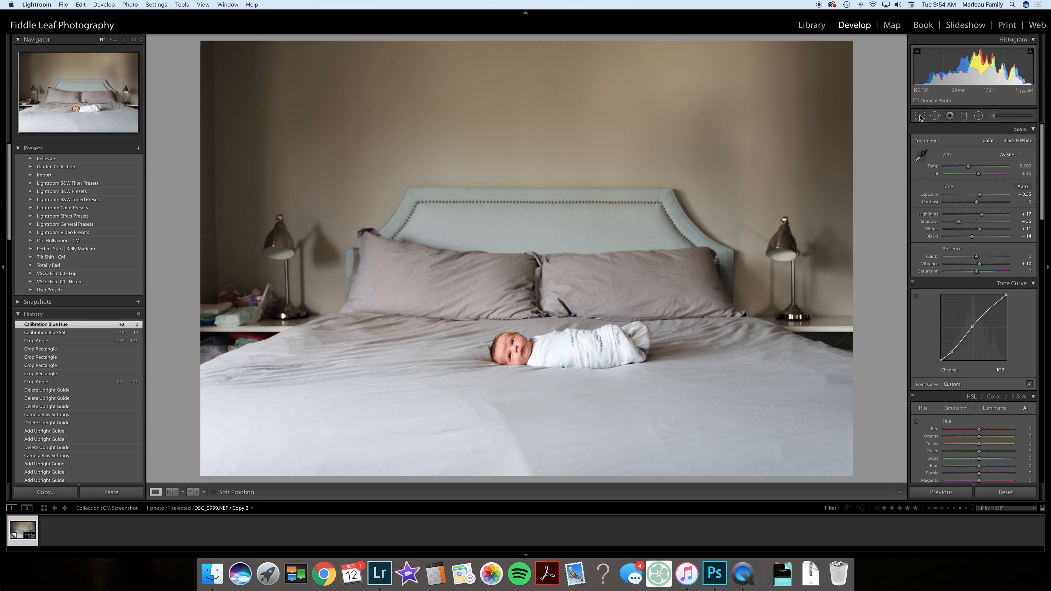
pyautogui.click(979, 117)
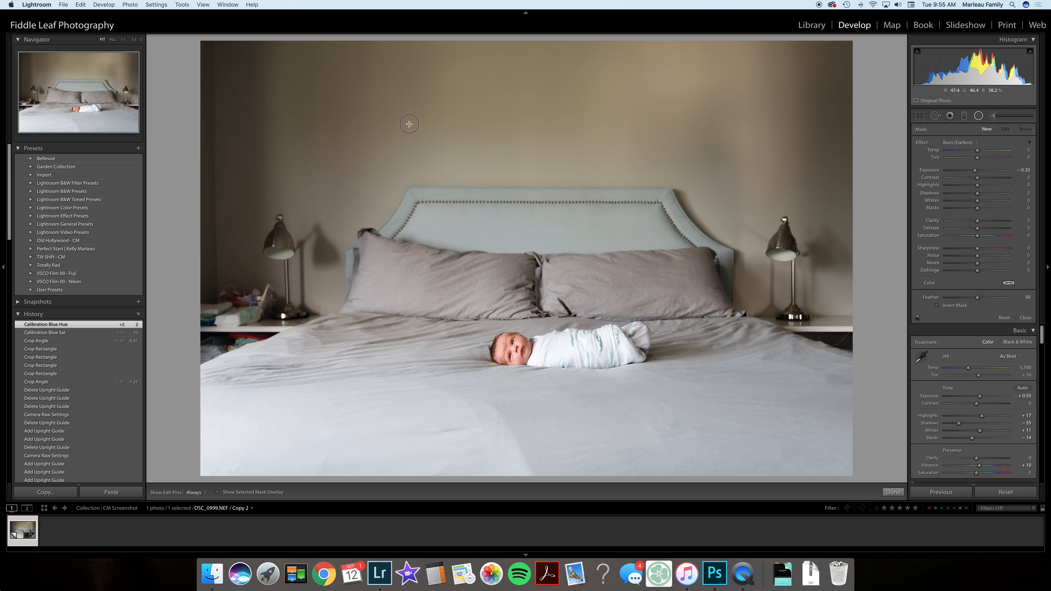
pyautogui.moveTo(409, 124)
pyautogui.mouseDown()
pyautogui.moveTo(629, 364)
pyautogui.moveTo(645, 415)
pyautogui.mouseUp()
pyautogui.moveTo(439, 166); pyautogui.dragTo(533, 390)
pyautogui.moveTo(531, 103)
pyautogui.mouseDown()
pyautogui.moveTo(531, 162)
pyautogui.moveTo(532, 118)
pyautogui.mouseUp()
pyautogui.moveTo(294, 391); pyautogui.dragTo(241, 391)
pyautogui.moveTo(396, 369); pyautogui.dragTo(410, 293)
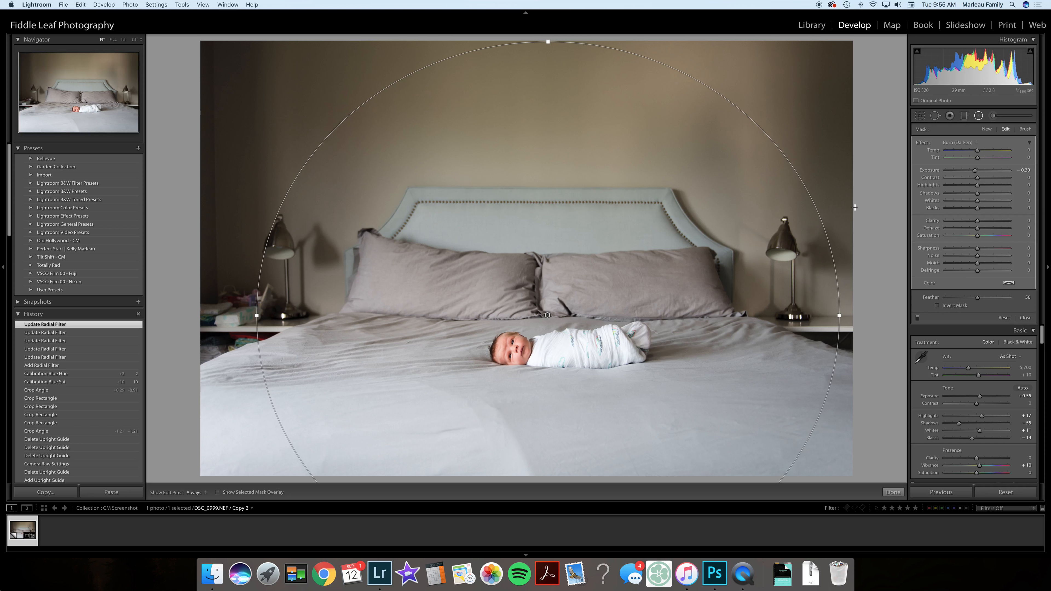
# Darken the radial filter's surroundings with Exposure -0.99, Highlights -40, Shadows -61 and Blacks -6
pyautogui.click(966, 143)
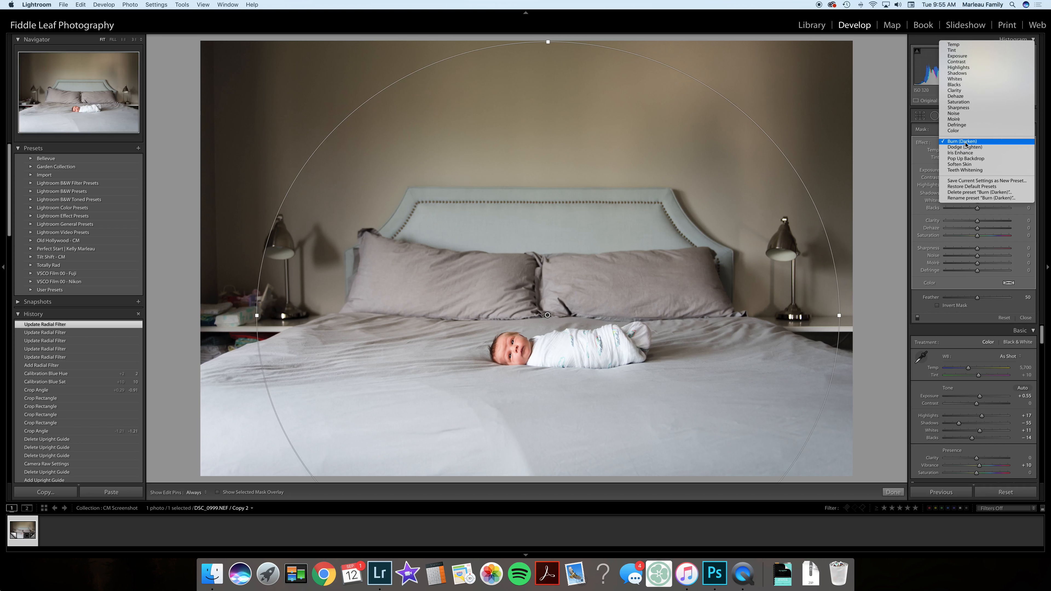
pyautogui.click(965, 142)
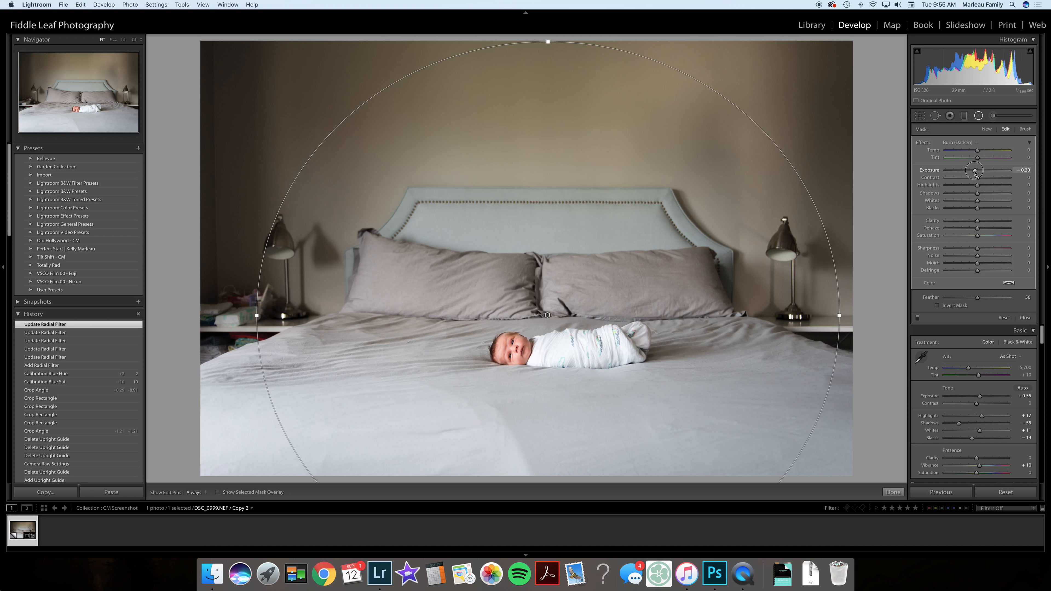
pyautogui.moveTo(974, 172); pyautogui.dragTo(966, 172)
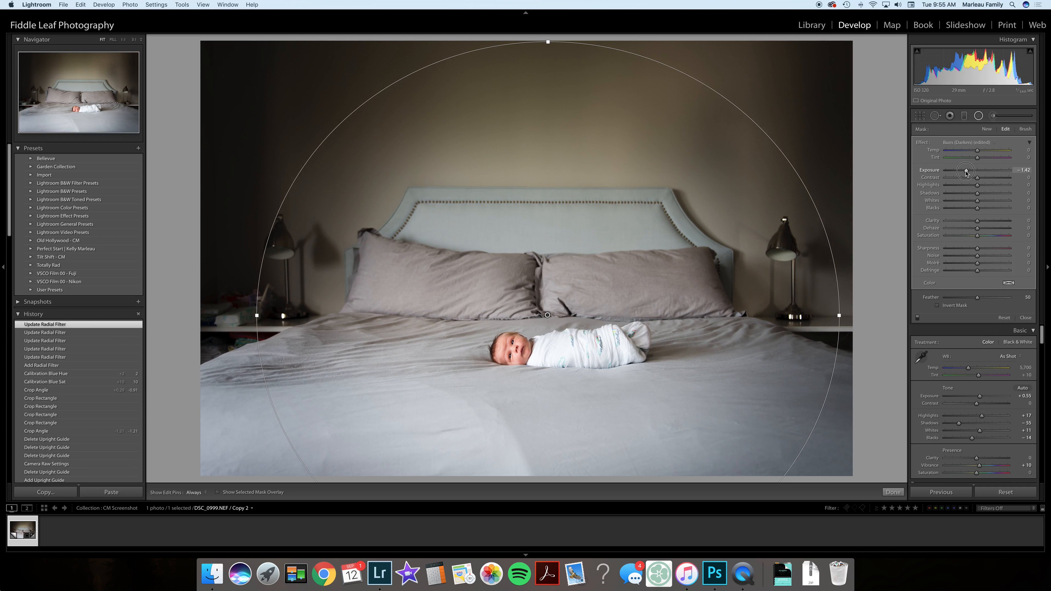
pyautogui.moveTo(967, 172); pyautogui.dragTo(966, 194)
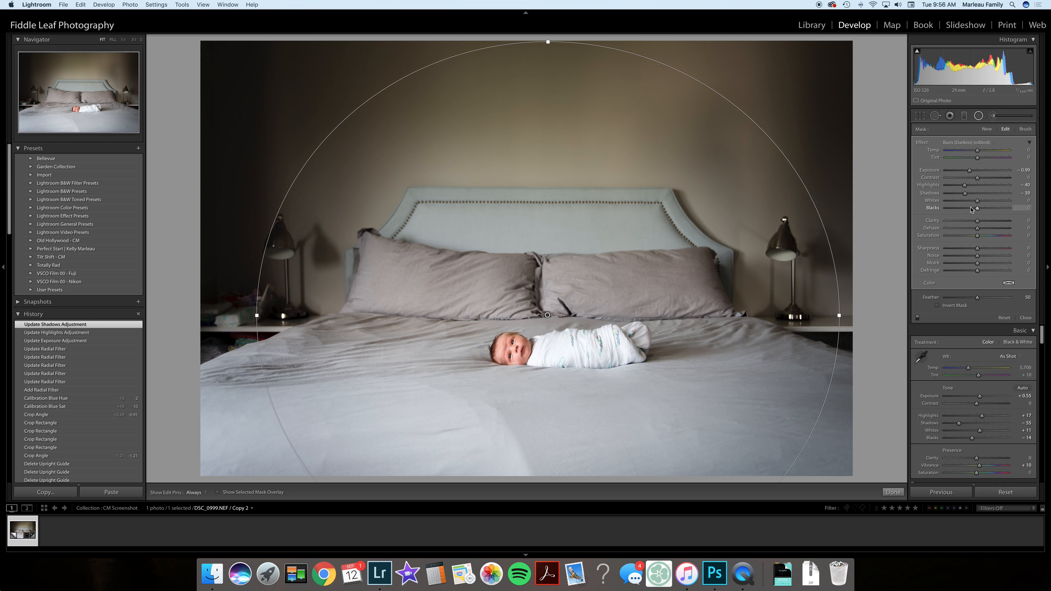
pyautogui.moveTo(978, 210); pyautogui.dragTo(959, 195)
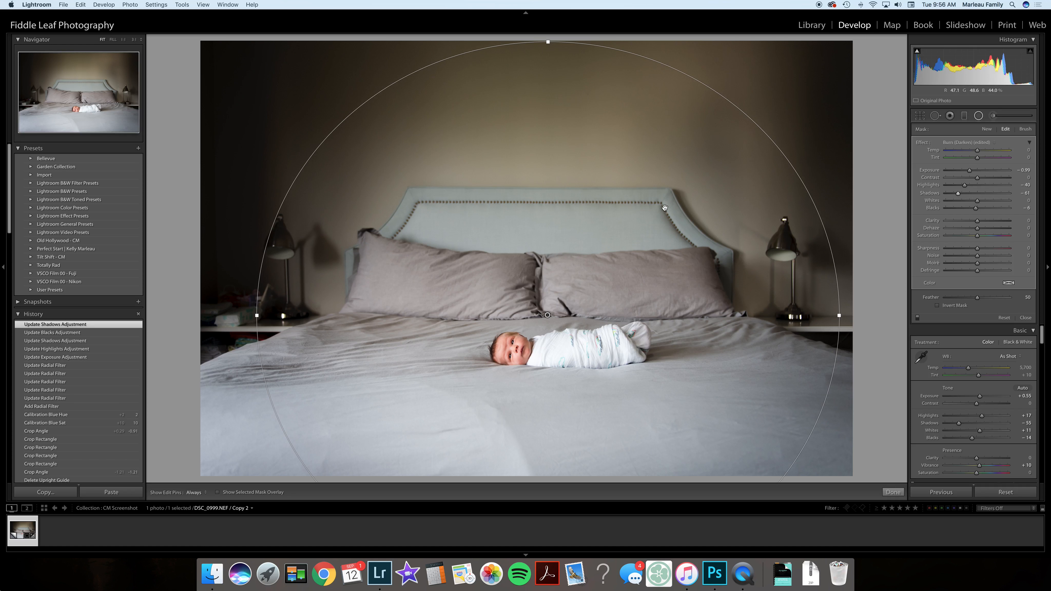
# Move the radial filter's centre up onto the pillows and reshape the ellipse so its upper edge sits just above the photo
pyautogui.moveTo(626, 242); pyautogui.dragTo(628, 197)
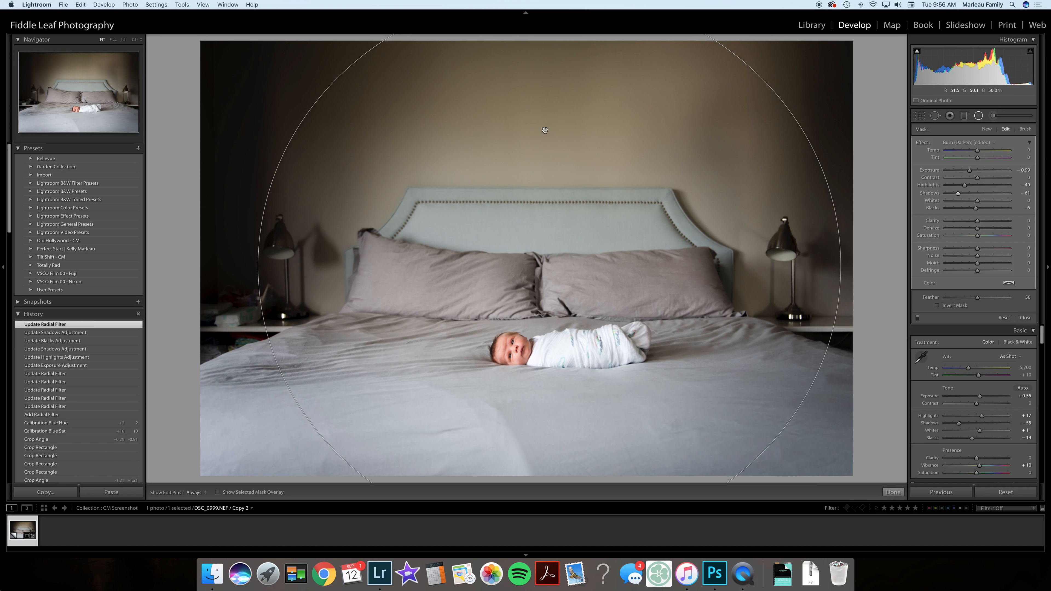
pyautogui.moveTo(545, 130); pyautogui.dragTo(541, 222)
pyautogui.moveTo(545, 84); pyautogui.dragTo(545, 116)
pyautogui.moveTo(549, 189); pyautogui.dragTo(553, 118)
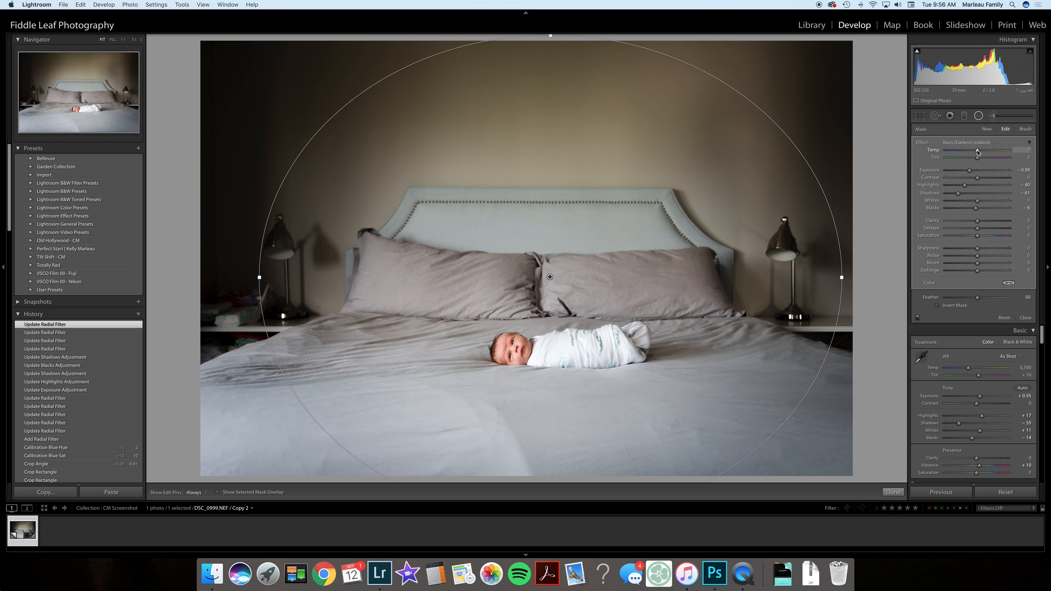
# Warm the radial filter's Temp slightly and check its coverage with the selected mask overlay before closing the filter
pyautogui.moveTo(977, 151); pyautogui.dragTo(980, 151)
pyautogui.moveTo(979, 152); pyautogui.dragTo(980, 152)
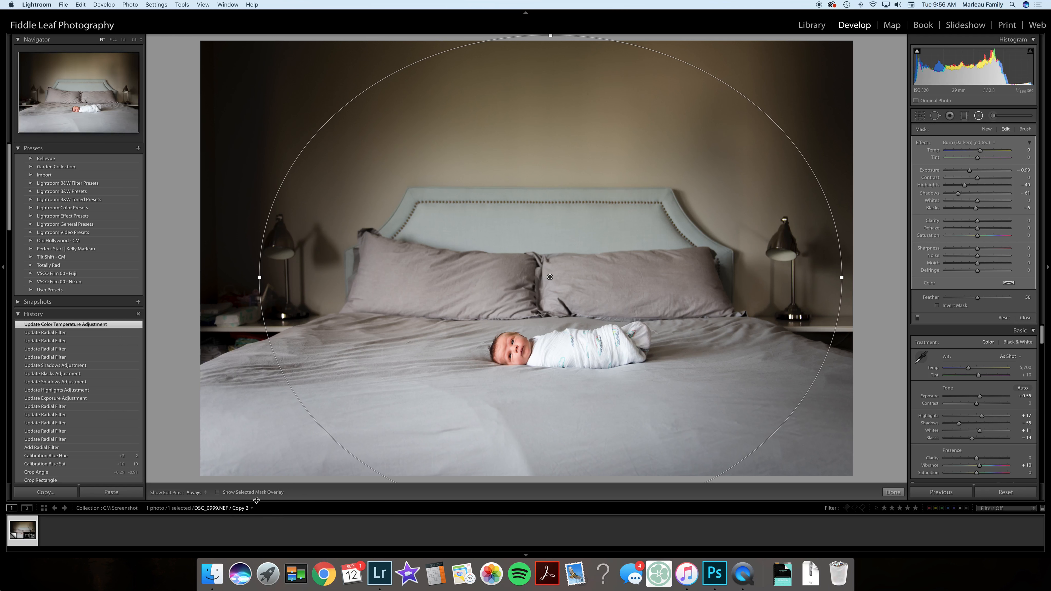
pyautogui.click(217, 493)
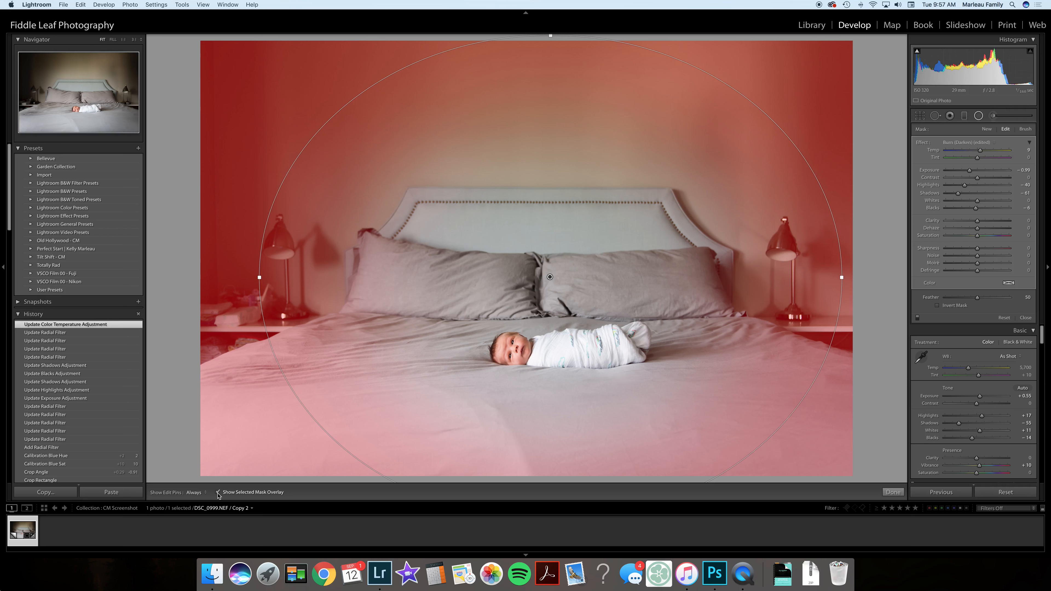
pyautogui.click(217, 493)
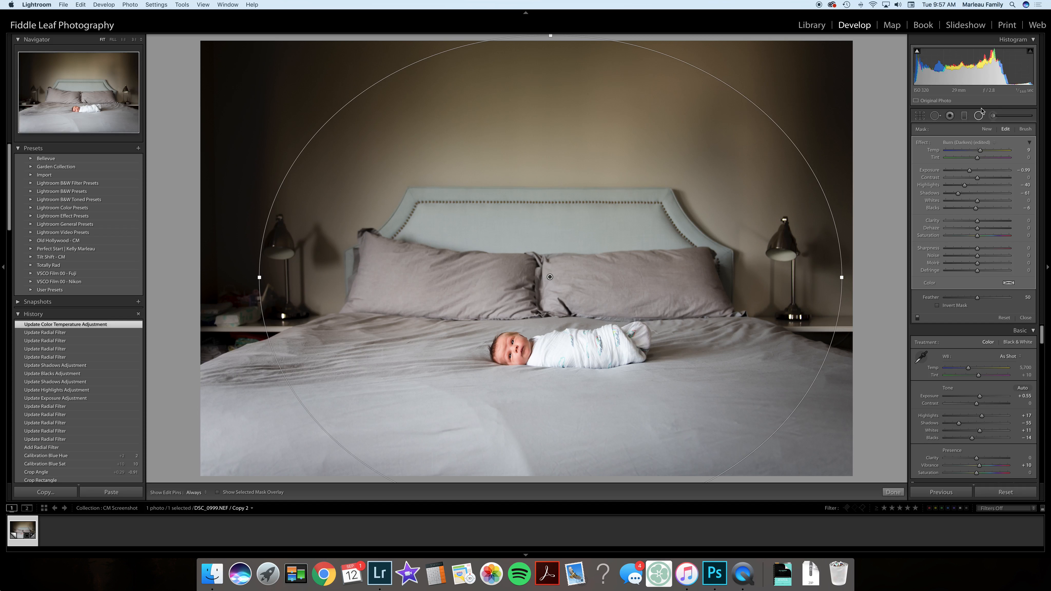
pyautogui.click(979, 116)
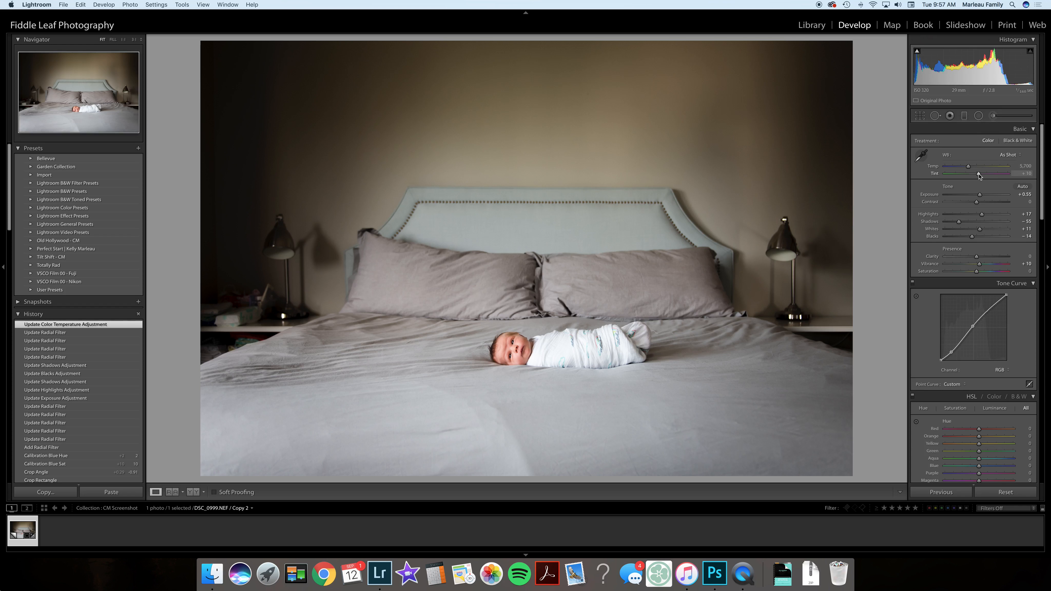
# Set the Red Saturation to -7 and the Red Luminance to +9 in the HSL adjustments
pyautogui.scroll(-10, 979, 176)
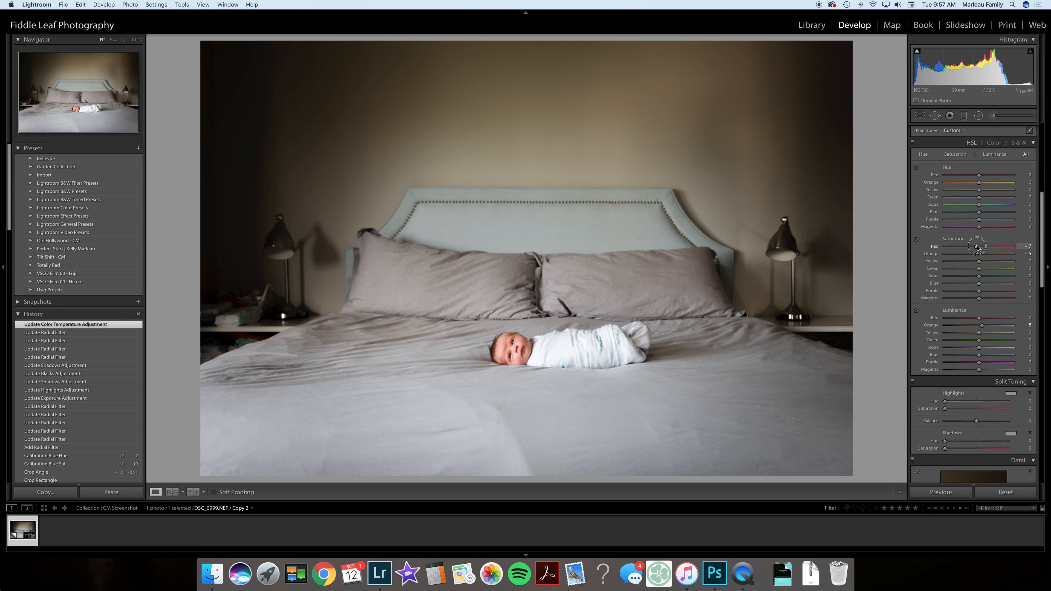
pyautogui.moveTo(978, 247); pyautogui.dragTo(977, 247)
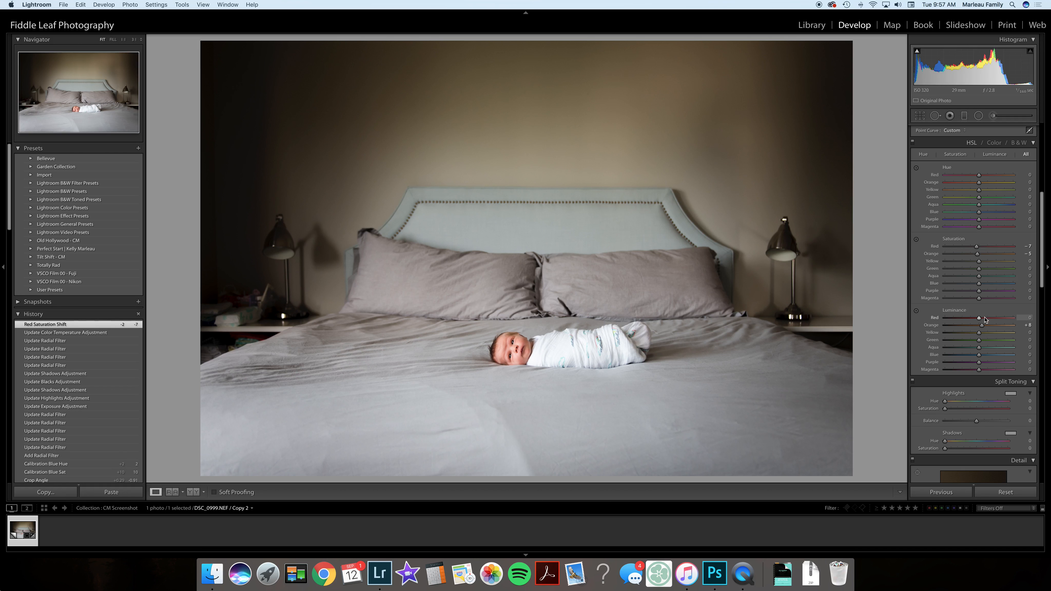
pyautogui.moveTo(979, 318); pyautogui.dragTo(983, 318)
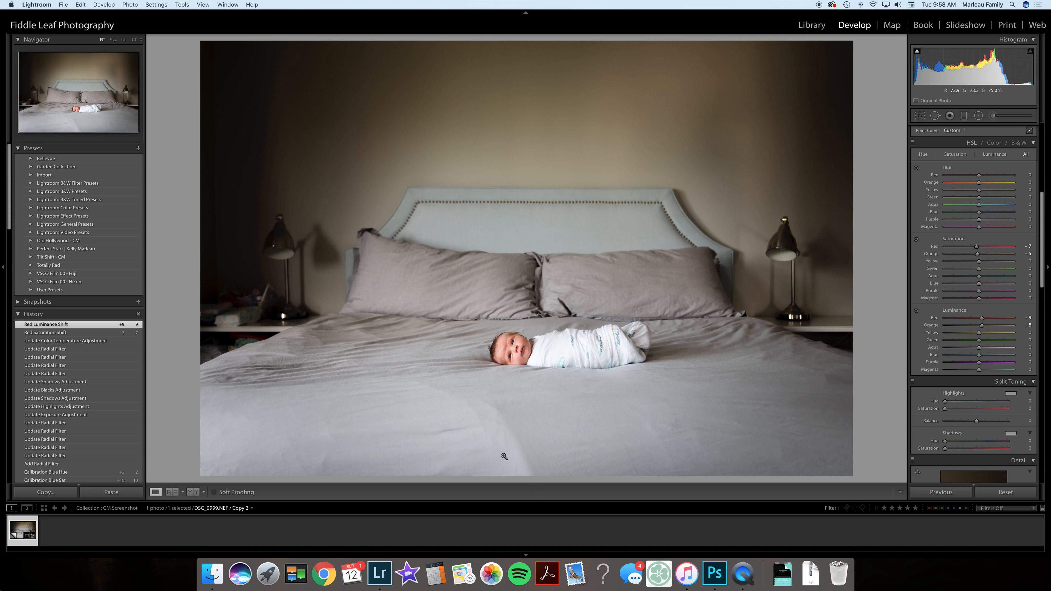
# Heal the long diagonal crease in the sheet below the baby, sampling from the smoother fabric just to its right
pyautogui.click(935, 116)
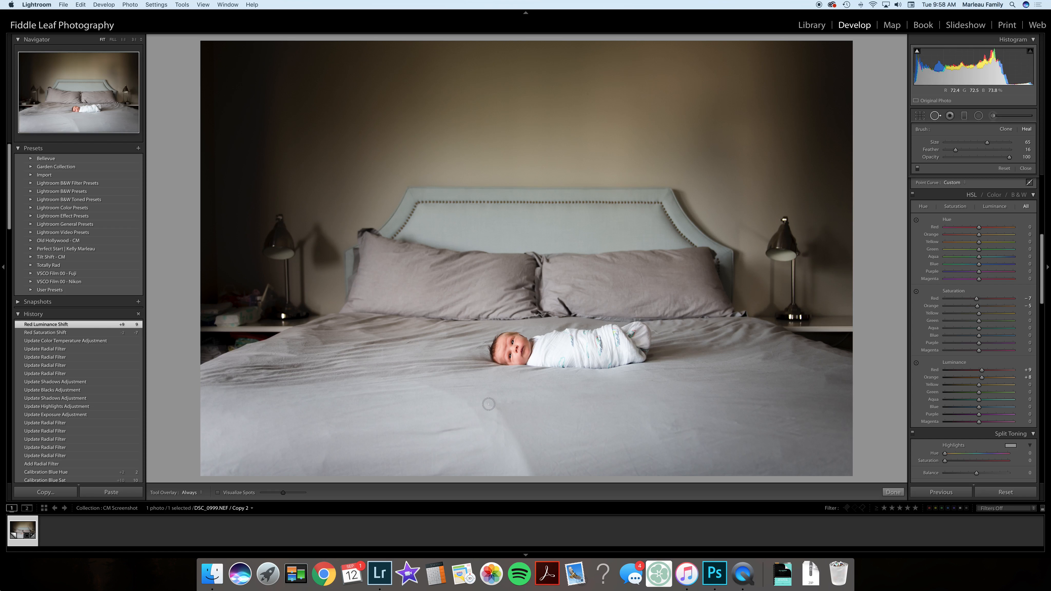
pyautogui.moveTo(488, 404); pyautogui.dragTo(529, 472)
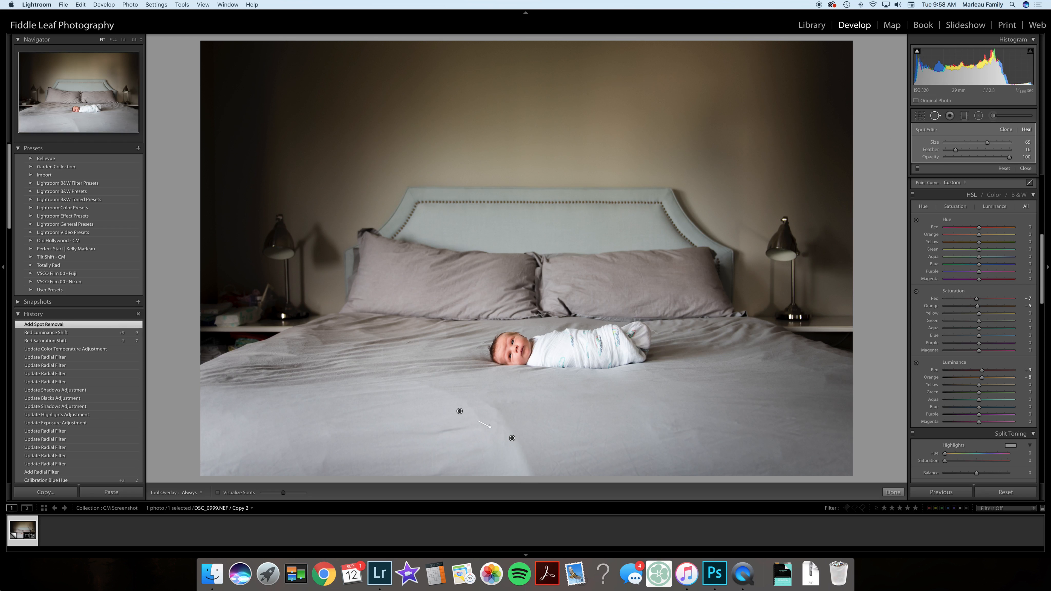
pyautogui.moveTo(460, 412); pyautogui.dragTo(540, 429)
pyautogui.moveTo(541, 431); pyautogui.dragTo(540, 429)
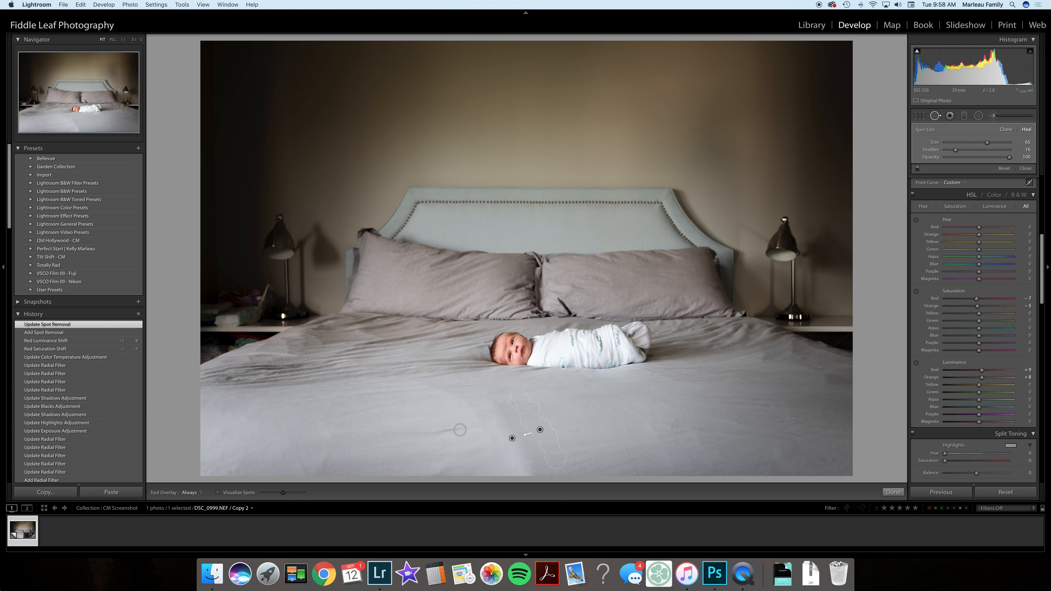
# Heal two more creases in the sheet to the left of the first healed crease and close Spot Removal
pyautogui.moveTo(458, 430); pyautogui.dragTo(422, 433)
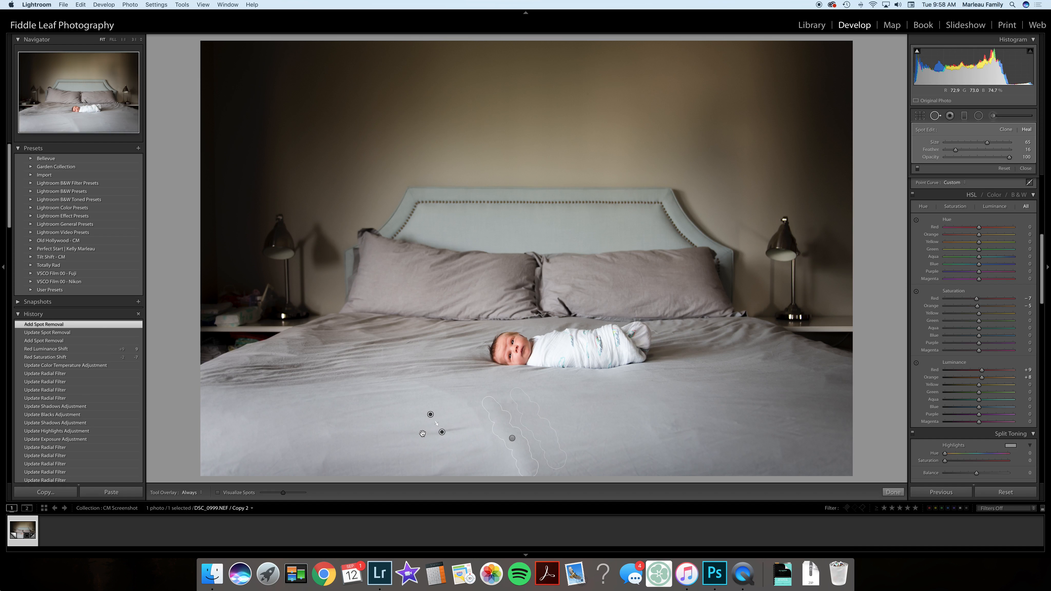
pyautogui.moveTo(440, 390)
pyautogui.mouseDown()
pyautogui.moveTo(470, 407)
pyautogui.moveTo(496, 471)
pyautogui.mouseUp()
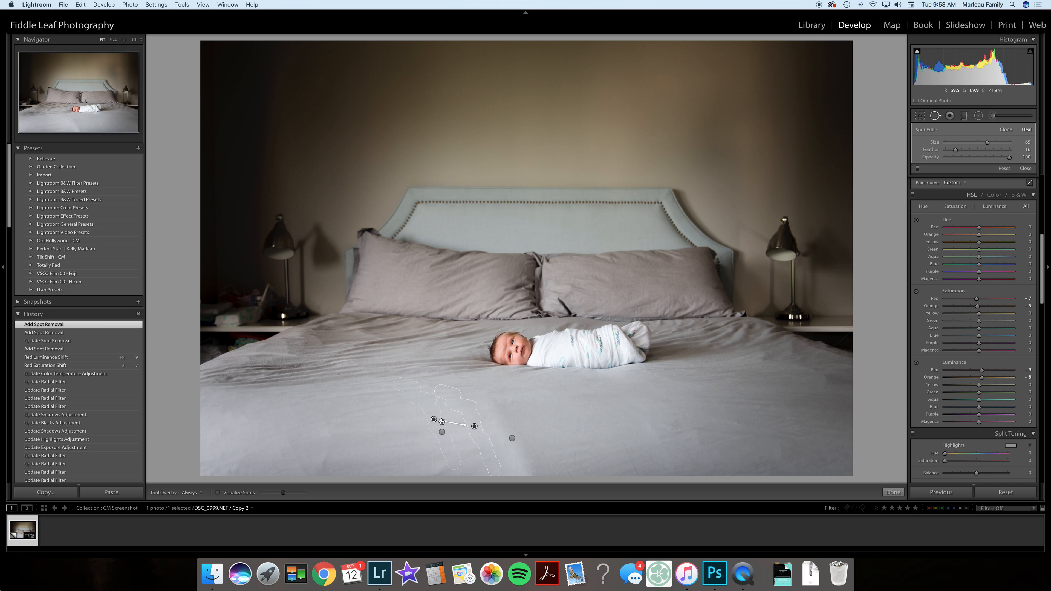
pyautogui.click(935, 117)
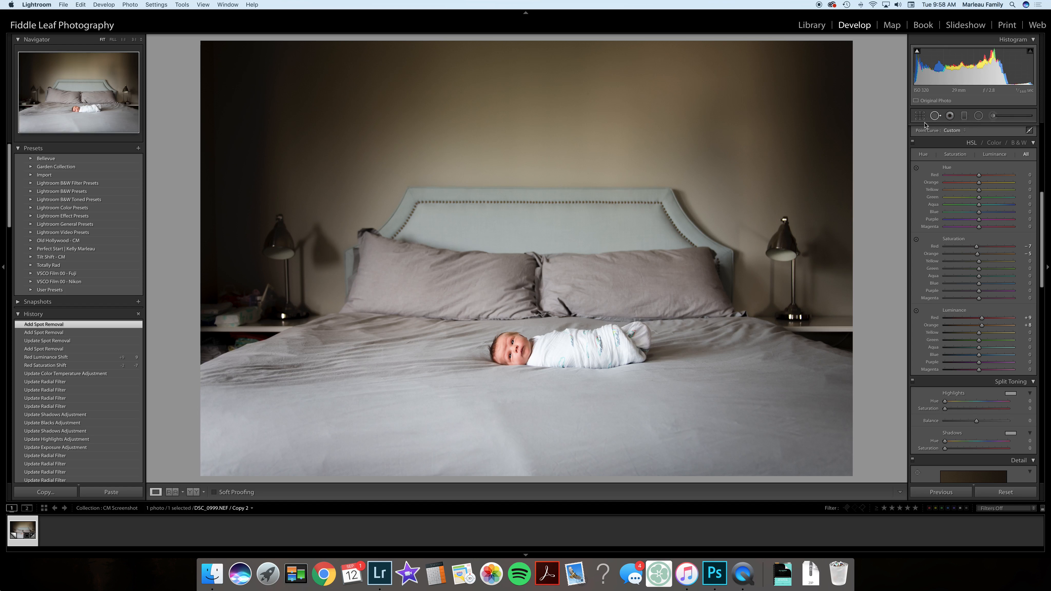
# Reopen Spot Removal and shift the sample area of the long crease below the baby slightly lower
pyautogui.click(935, 115)
pyautogui.click(512, 438)
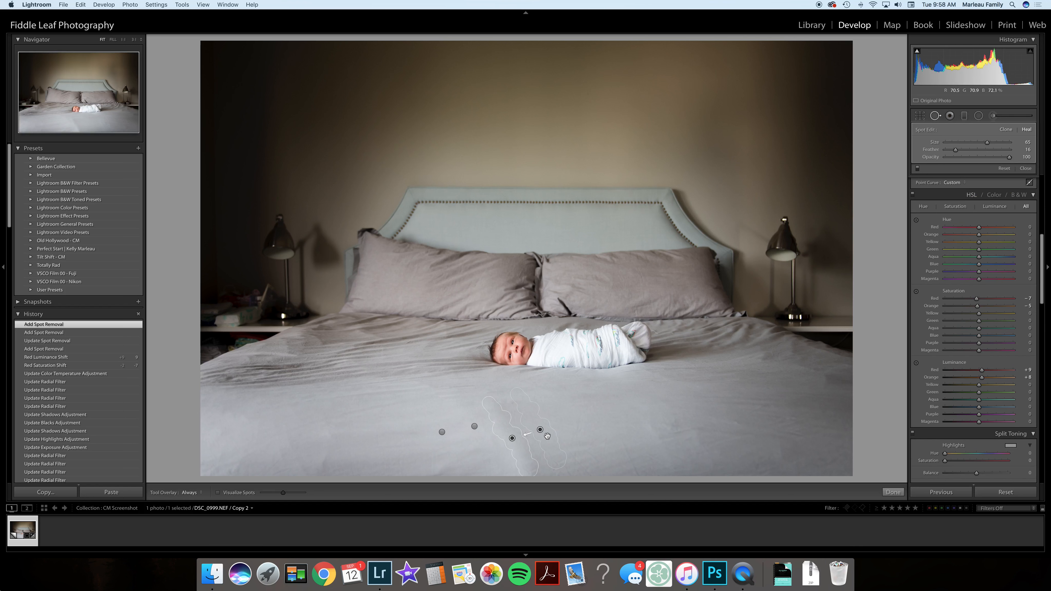
pyautogui.moveTo(547, 437); pyautogui.dragTo(545, 442)
pyautogui.moveTo(545, 443); pyautogui.dragTo(545, 443)
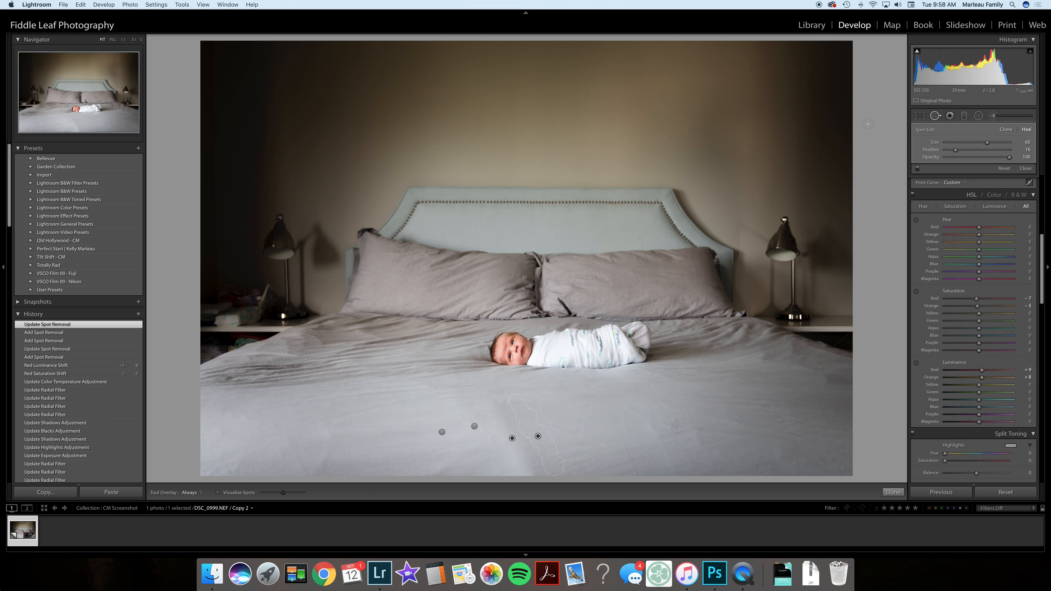
pyautogui.click(936, 116)
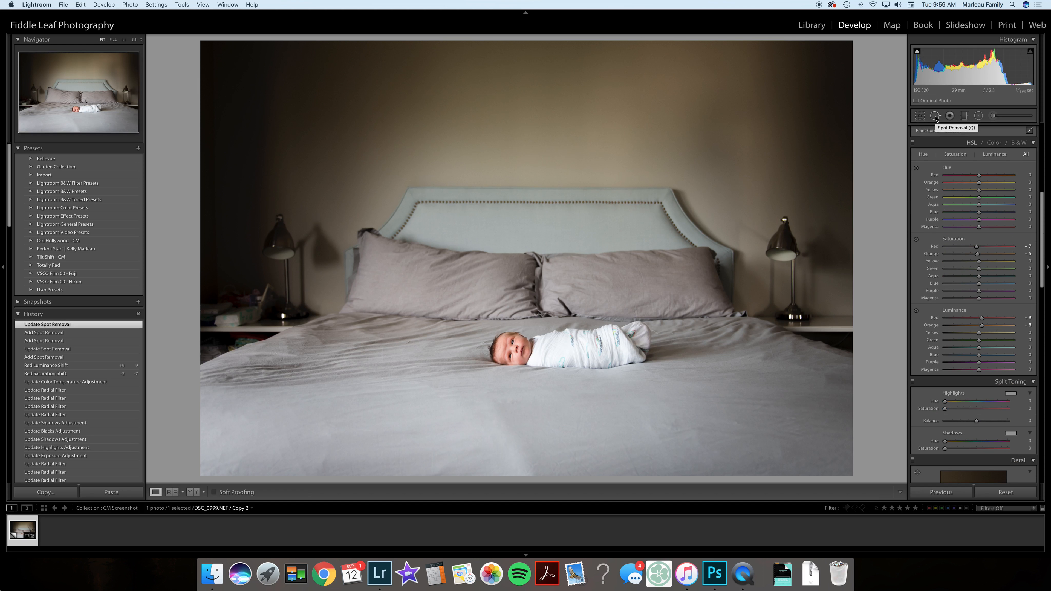
# Heal the crease near the photo's lower edge right of centre and the creases in the sheet's lower-left area
pyautogui.click(935, 116)
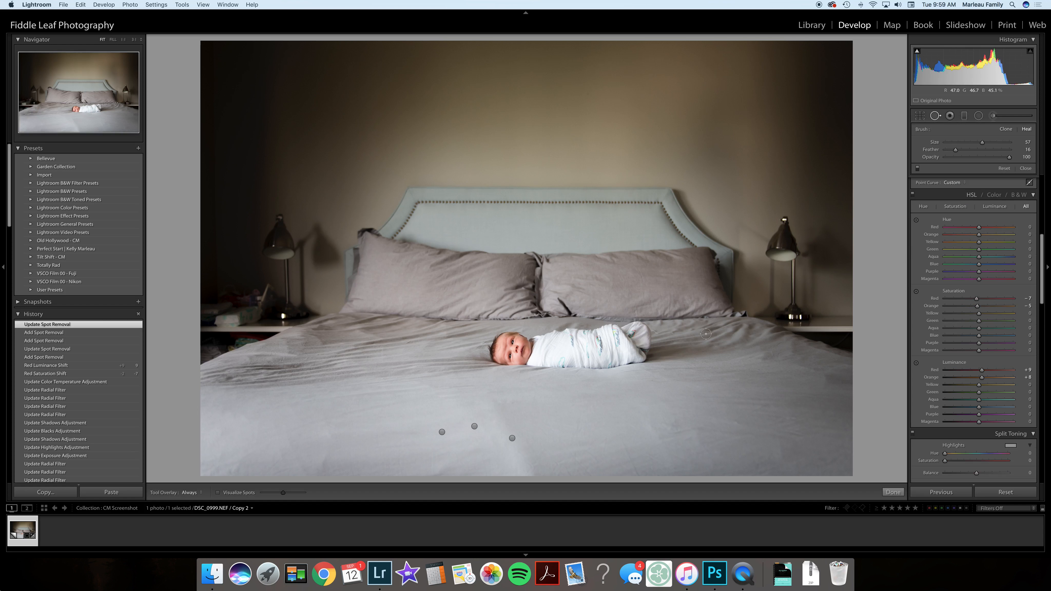
pyautogui.click(502, 434)
pyautogui.moveTo(627, 448); pyautogui.dragTo(632, 471)
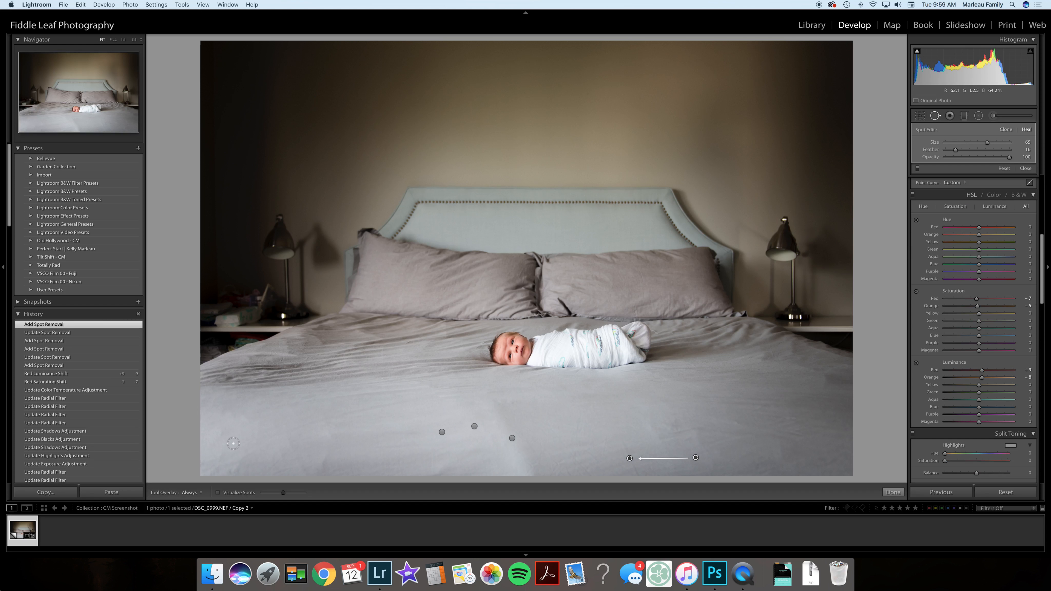
pyautogui.moveTo(321, 468)
pyautogui.mouseDown()
pyautogui.moveTo(324, 458)
pyautogui.moveTo(289, 438)
pyautogui.mouseUp()
pyautogui.click(329, 435)
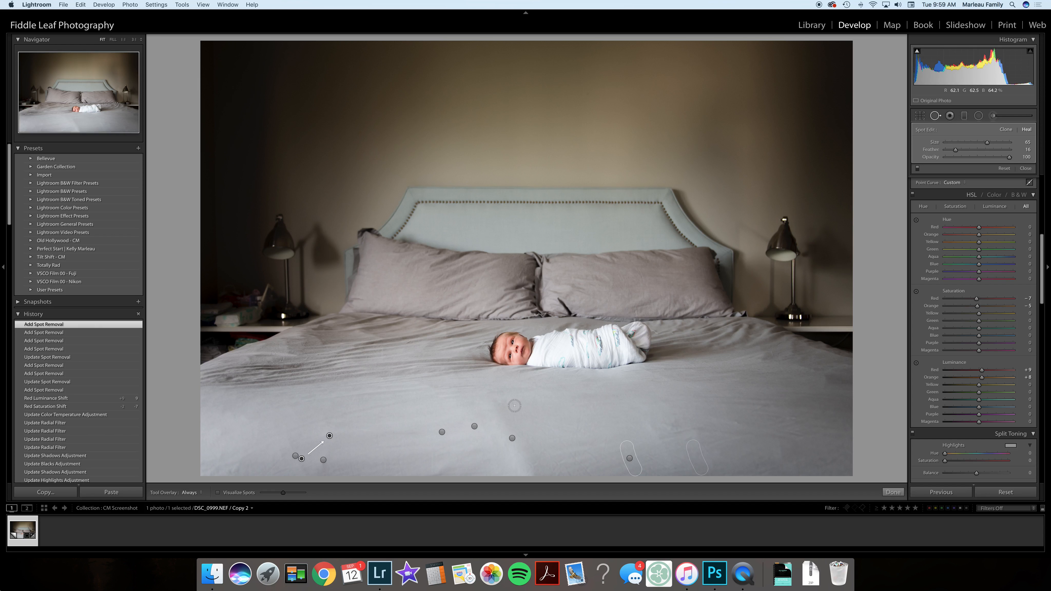
# Heal the remaining sheet creases just below the baby, at the lower right and at the lower middle, and close Spot Removal
pyautogui.moveTo(505, 403); pyautogui.dragTo(512, 405)
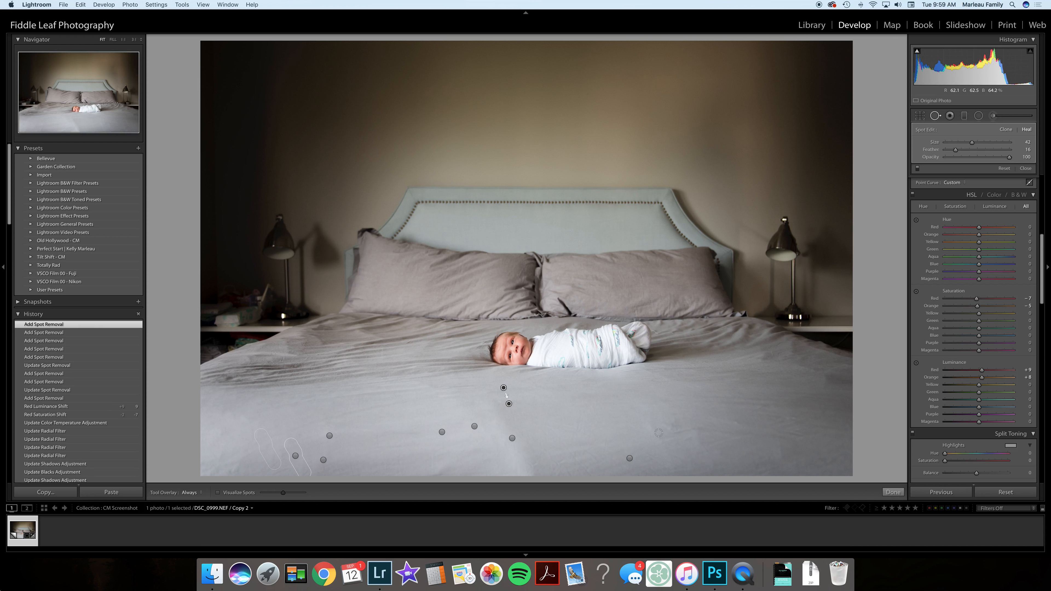
pyautogui.scroll(3, 674, 428)
pyautogui.moveTo(673, 427)
pyautogui.mouseDown()
pyautogui.moveTo(651, 430)
pyautogui.moveTo(670, 464)
pyautogui.mouseUp()
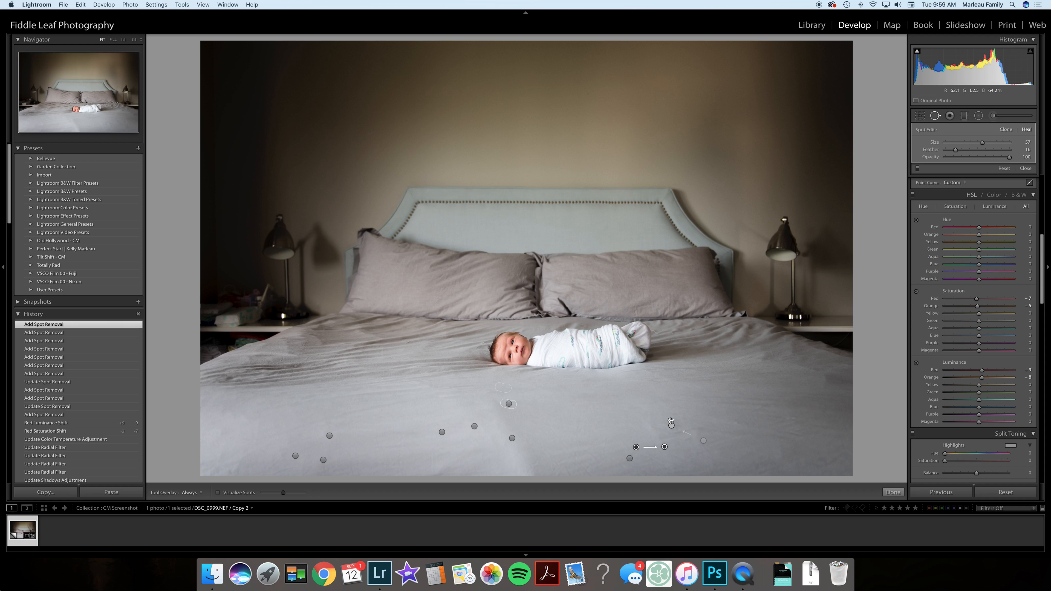
pyautogui.click(671, 424)
pyautogui.moveTo(548, 465)
pyautogui.mouseDown()
pyautogui.moveTo(510, 425)
pyautogui.moveTo(552, 446)
pyautogui.mouseUp()
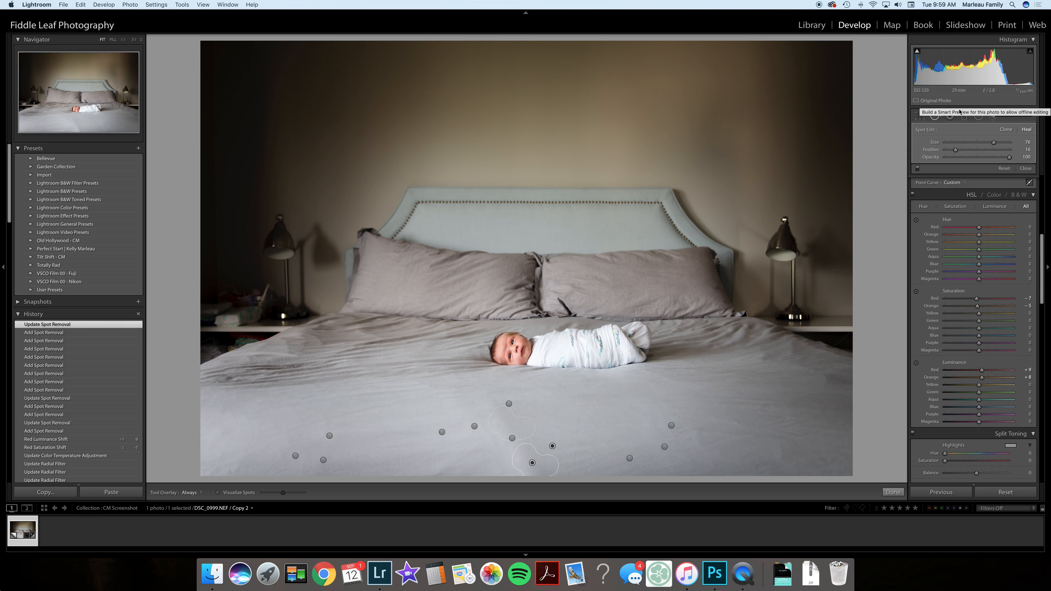
pyautogui.click(935, 116)
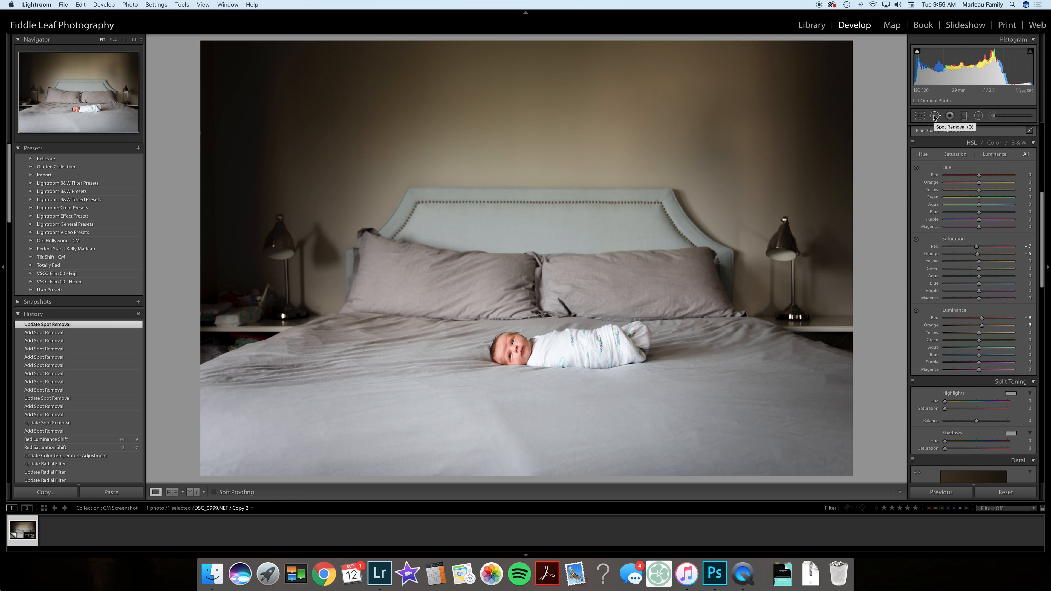
# Add a slanted Burn (Darken) graduated filter over the foreground sheet, fading out toward the baby, and widen its lower transition
pyautogui.click(964, 116)
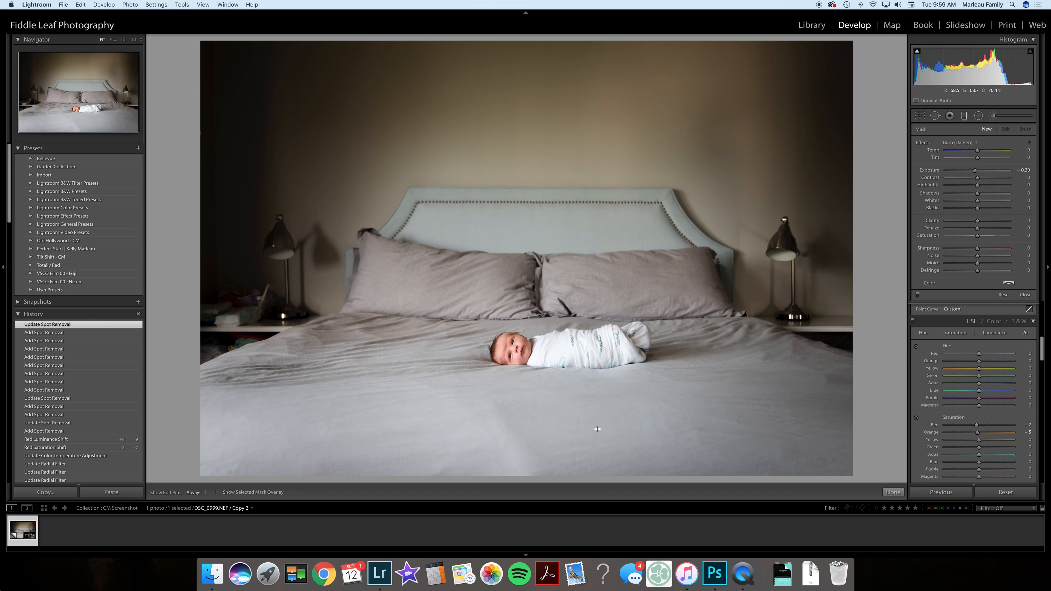
pyautogui.moveTo(586, 415); pyautogui.dragTo(575, 371)
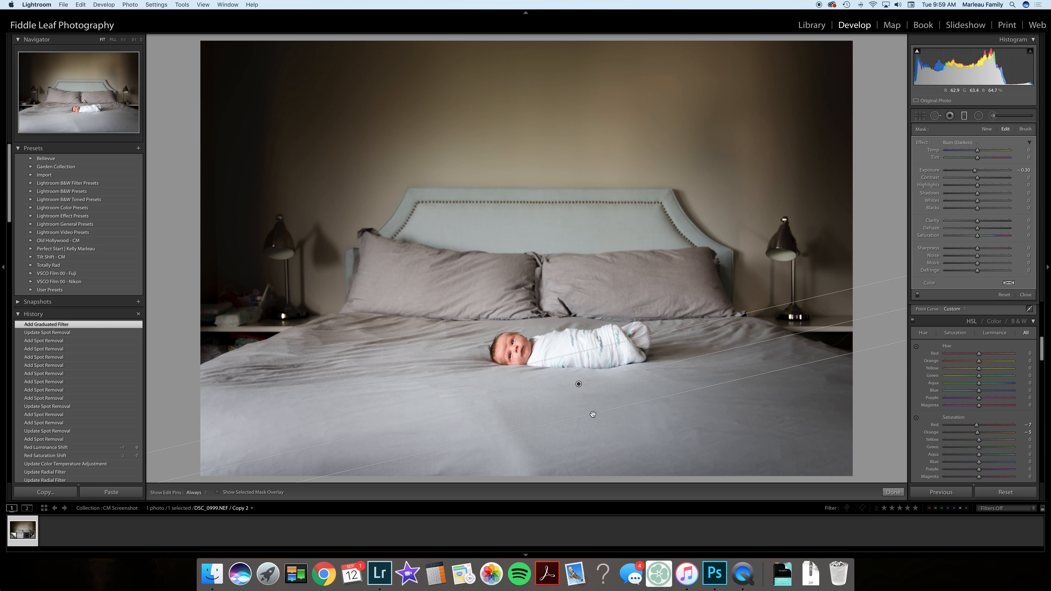
pyautogui.moveTo(595, 436); pyautogui.dragTo(594, 438)
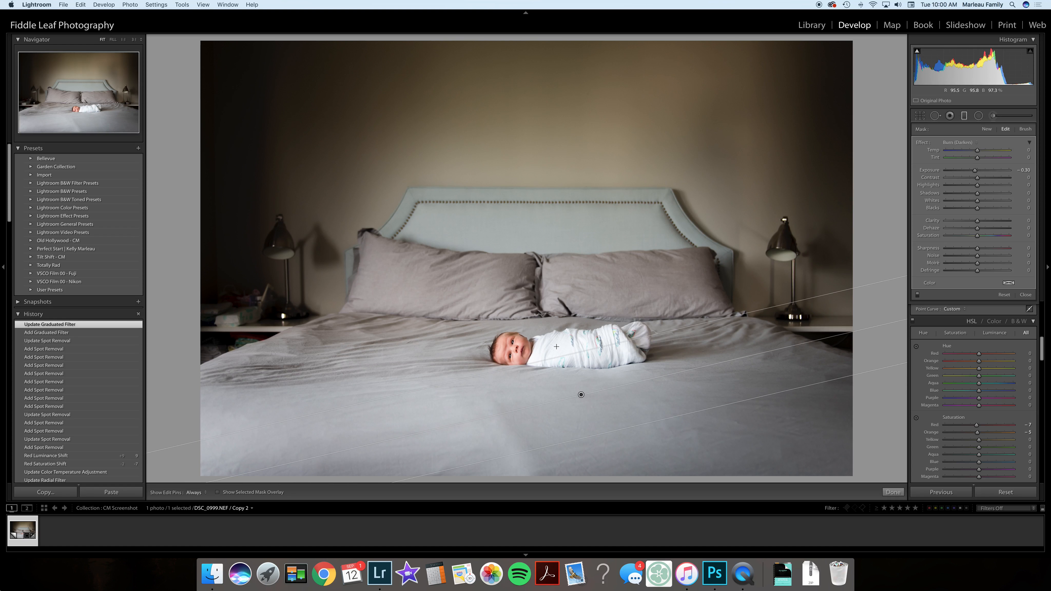
# Try an almost hard-edged transition with Exposure -1.89 on the graduated filter, and return to a wide transition with Exposure -0.03
pyautogui.moveTo(569, 358); pyautogui.dragTo(589, 432)
pyautogui.moveTo(965, 174); pyautogui.dragTo(962, 171)
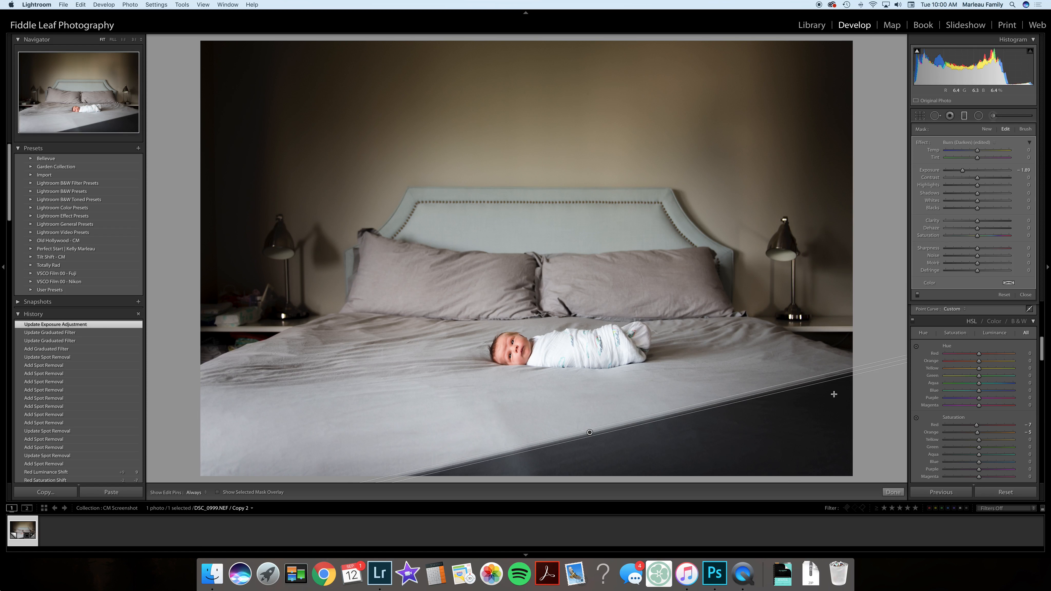
pyautogui.click(601, 426)
pyautogui.moveTo(601, 427); pyautogui.dragTo(559, 371)
pyautogui.click(976, 170)
pyautogui.moveTo(975, 171); pyautogui.dragTo(976, 173)
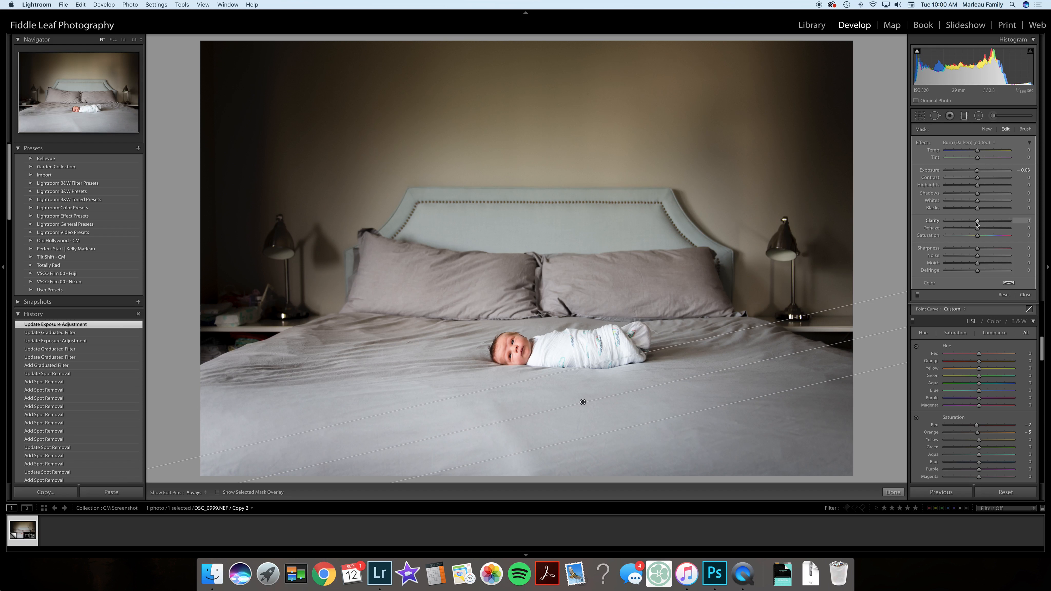
# Soften the foreground graduated filter with Clarity -31, Sharpness -29 and Contrast -32, and set Exposure to -0.39 and Temp to 8
pyautogui.moveTo(977, 223); pyautogui.dragTo(970, 250)
pyautogui.moveTo(977, 177); pyautogui.dragTo(967, 178)
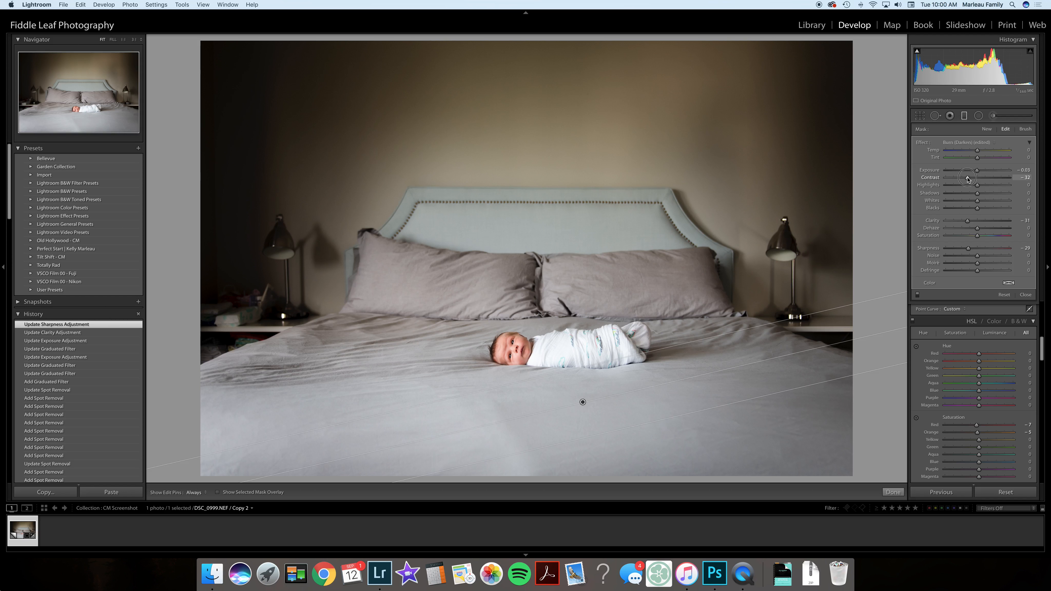
pyautogui.moveTo(967, 178); pyautogui.dragTo(973, 172)
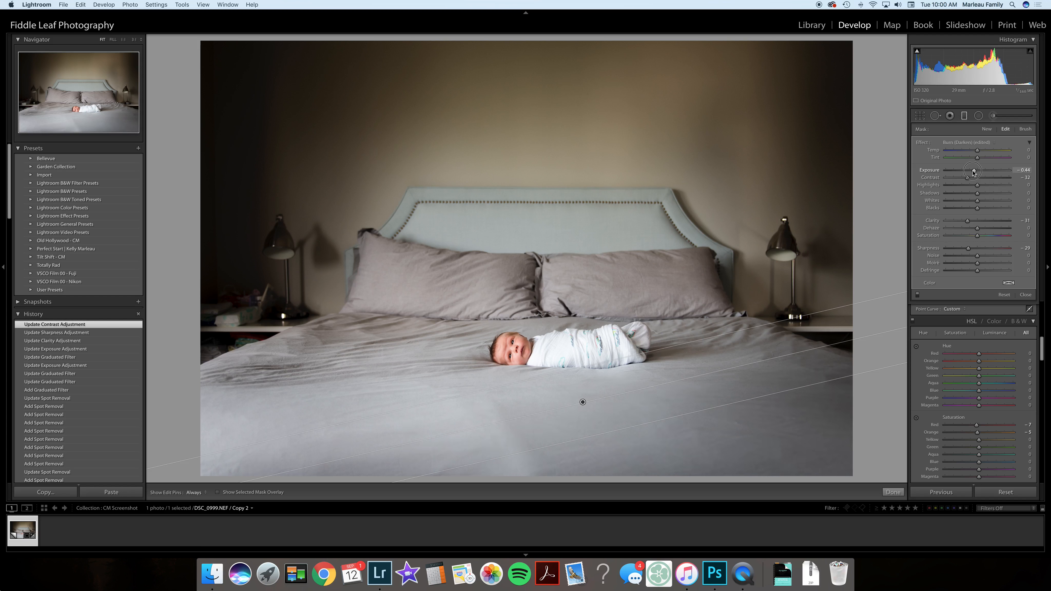
pyautogui.moveTo(974, 172); pyautogui.dragTo(979, 152)
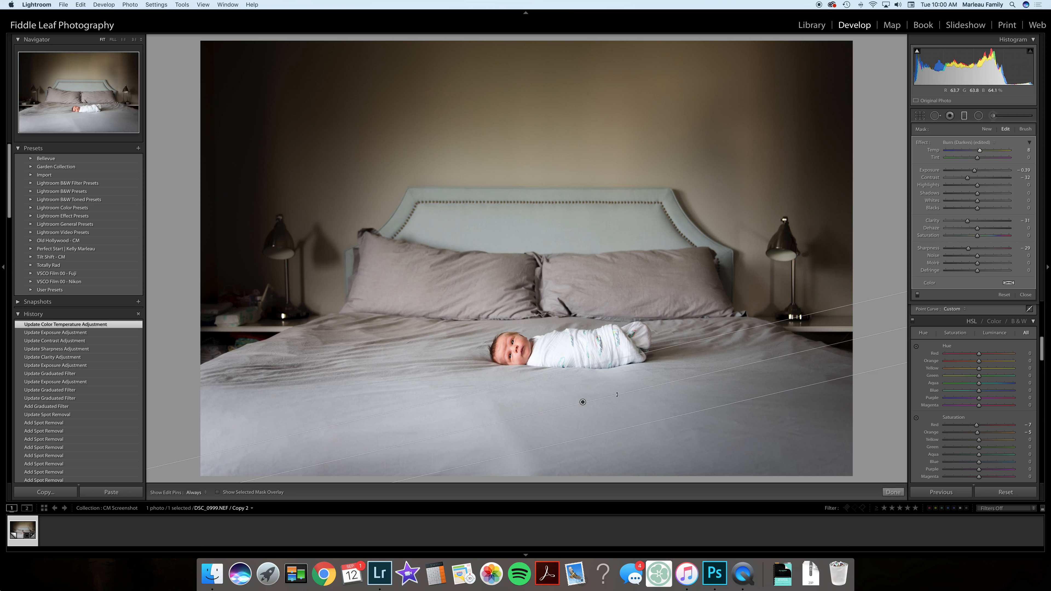
# Rotate the foreground graduated filter closer to level and set its Highlights to -23, Exposure to -0.67 and Temp to 3
pyautogui.moveTo(618, 396); pyautogui.dragTo(617, 396)
pyautogui.moveTo(980, 150); pyautogui.dragTo(970, 185)
pyautogui.moveTo(975, 171); pyautogui.dragTo(973, 173)
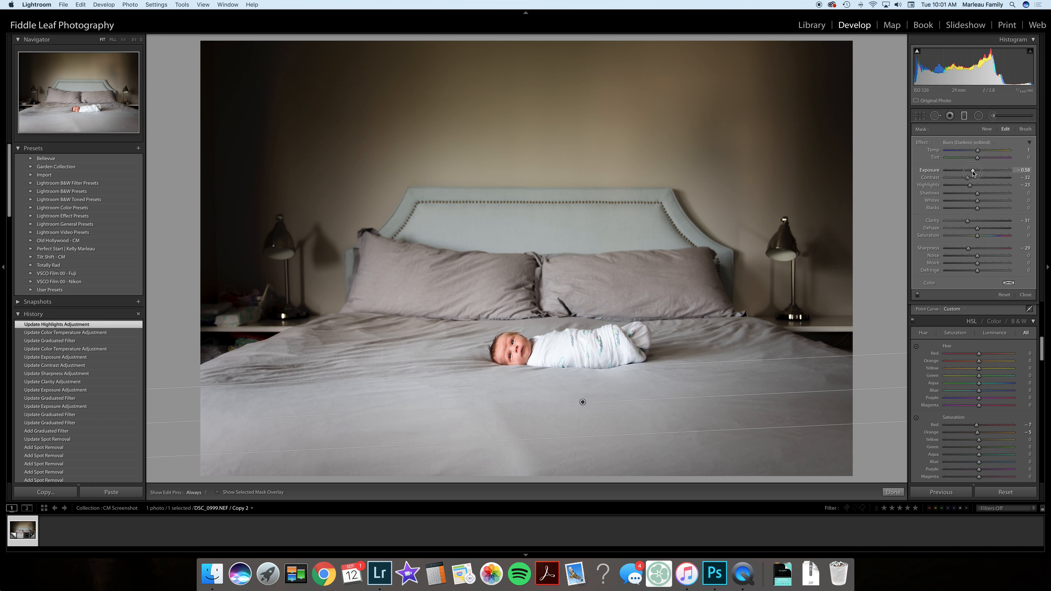
pyautogui.moveTo(973, 173); pyautogui.dragTo(972, 173)
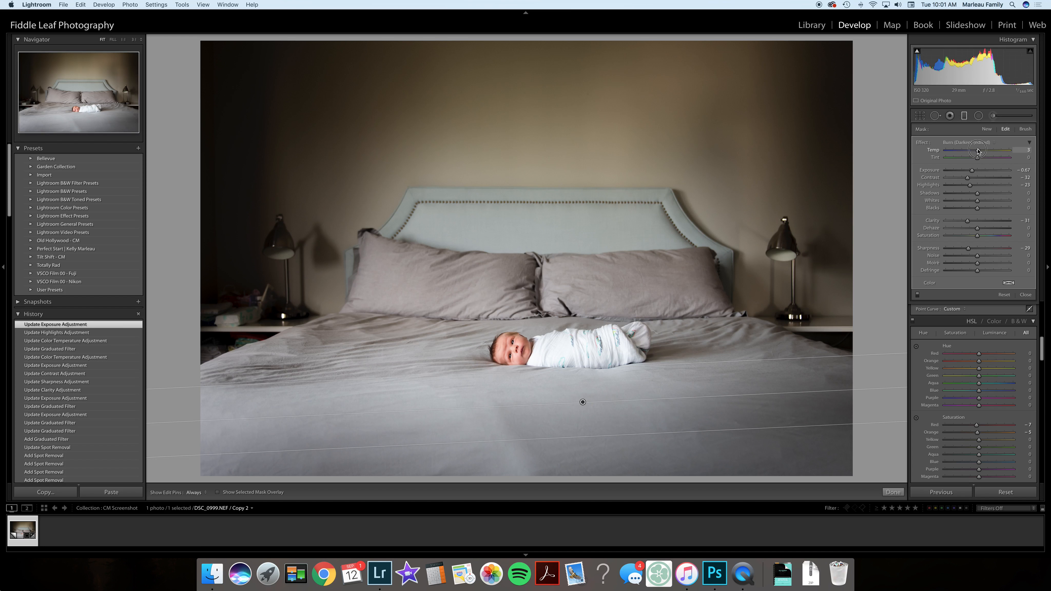
pyautogui.moveTo(978, 150); pyautogui.dragTo(979, 150)
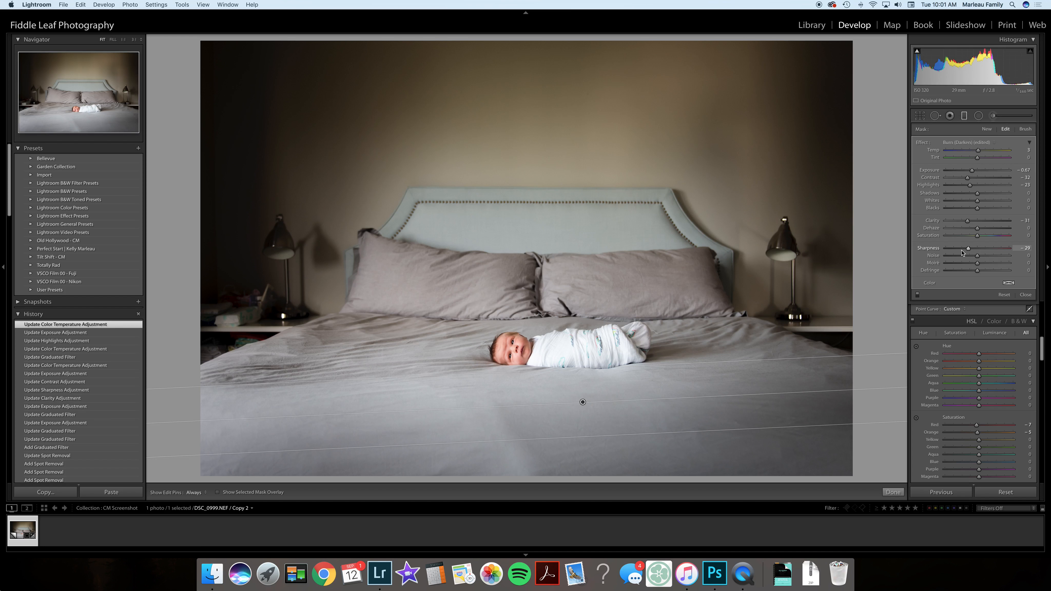
# Lower the foreground graduated filter's Sharpness to -58, shift its centre slightly upward and finish editing it
pyautogui.moveTo(963, 249); pyautogui.dragTo(959, 249)
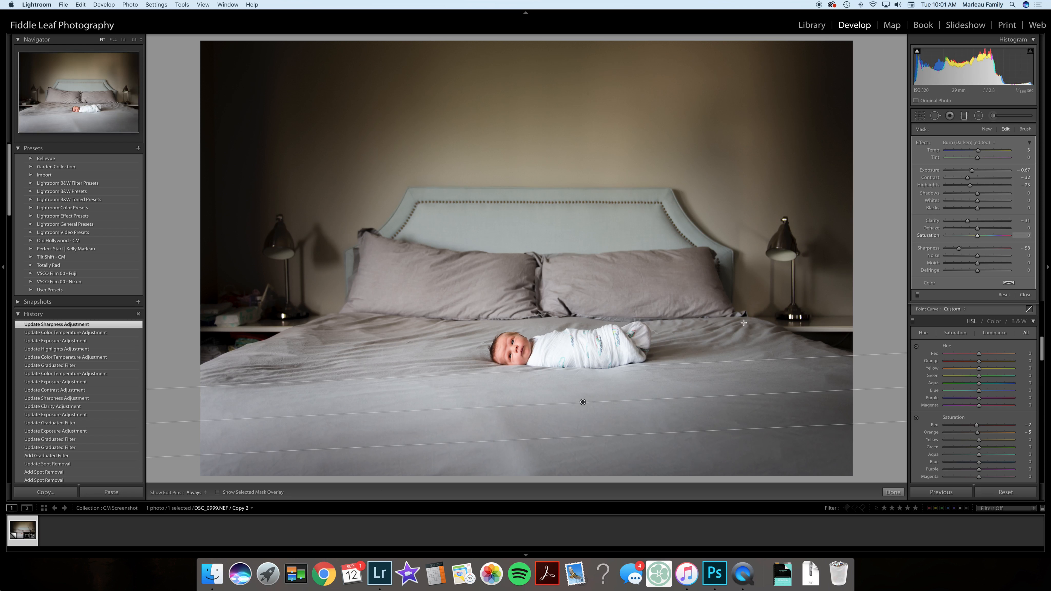
pyautogui.moveTo(670, 433); pyautogui.dragTo(669, 353)
pyautogui.press('Return')
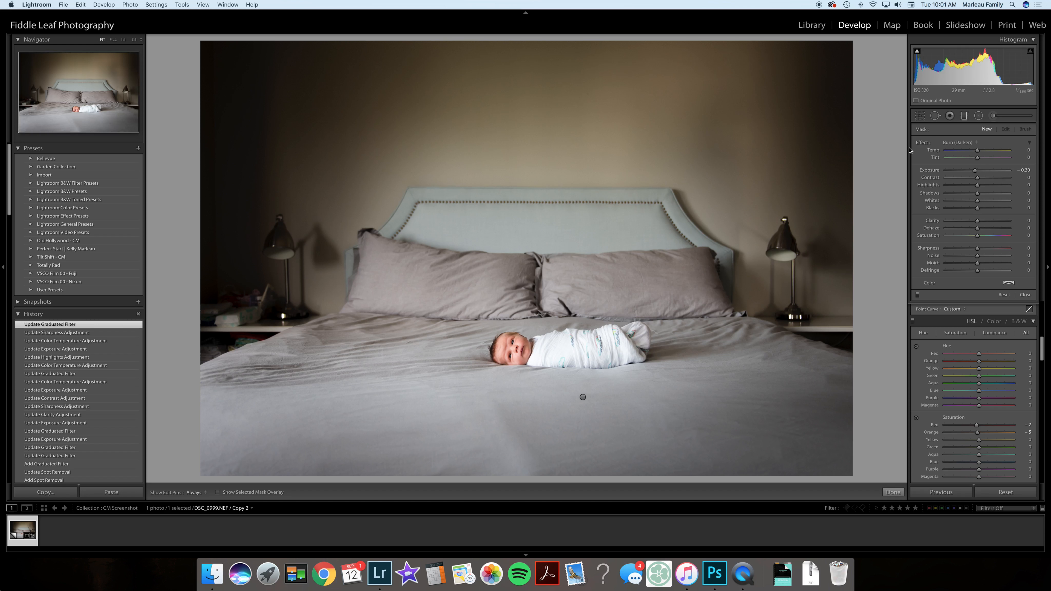
# Add a graduated filter fading from the photo's left side toward the baby, raise its Exposure and lower Sharpness, Clarity and Contrast
pyautogui.moveTo(384, 336); pyautogui.dragTo(513, 373)
pyautogui.moveTo(440, 351); pyautogui.dragTo(410, 345)
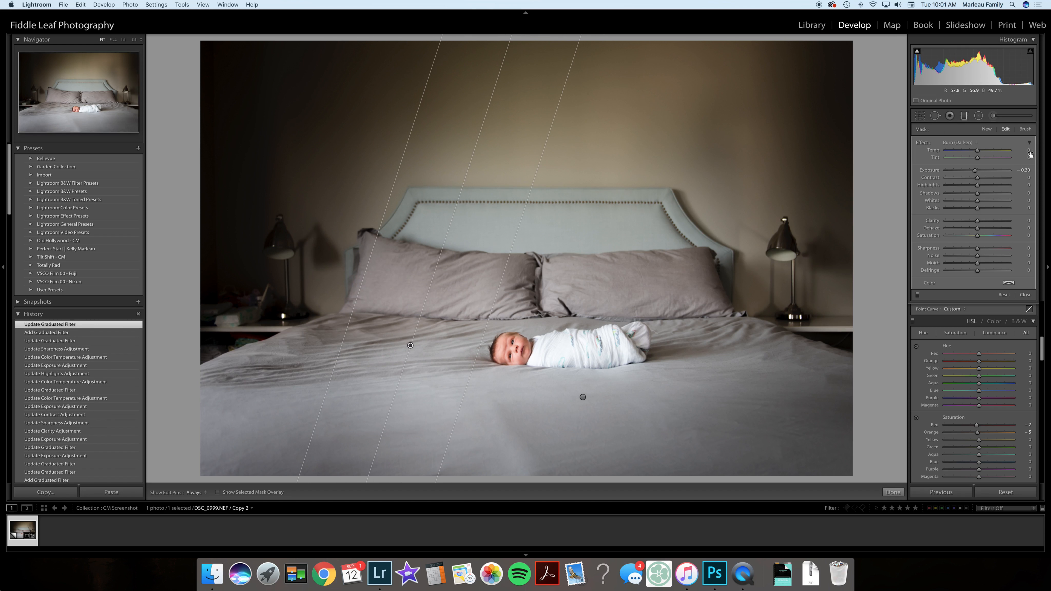
pyautogui.moveTo(975, 171); pyautogui.dragTo(978, 171)
pyautogui.moveTo(977, 248); pyautogui.dragTo(966, 223)
pyautogui.moveTo(975, 179); pyautogui.dragTo(975, 181)
pyautogui.press('Escape')
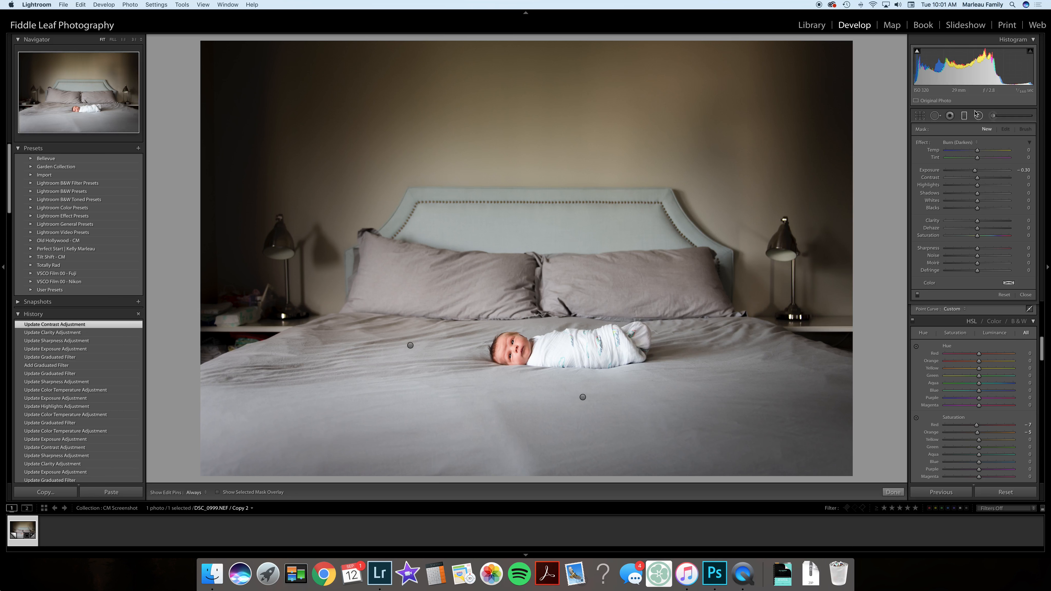
pyautogui.click(964, 119)
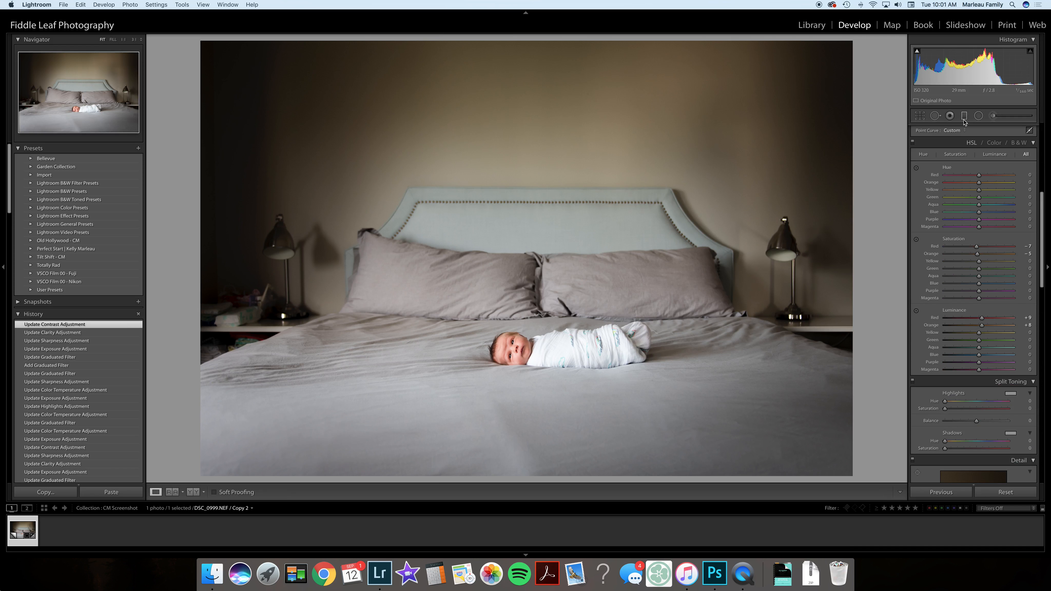
# Create a virtual copy of the edited newborn photo and reset all of the copy's develop settings
pyautogui.rightClick(32, 521)
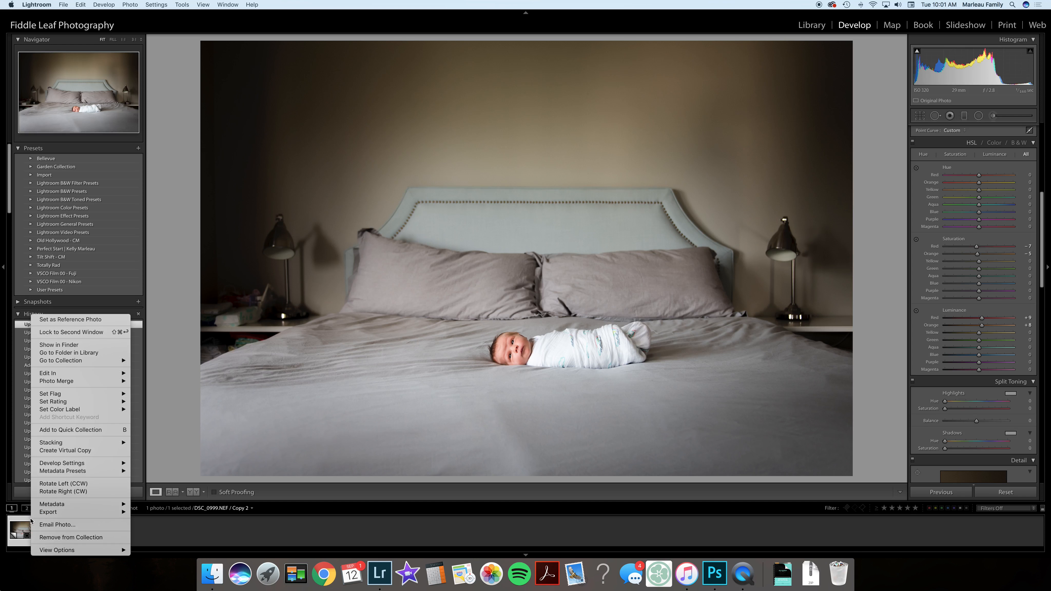
pyautogui.moveTo(85, 393)
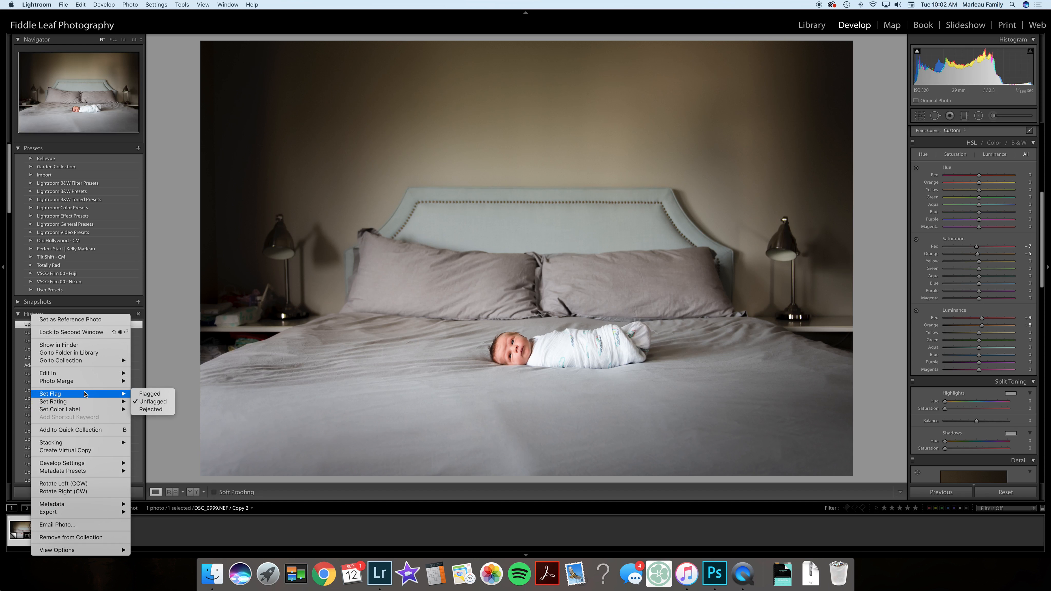
pyautogui.click(83, 450)
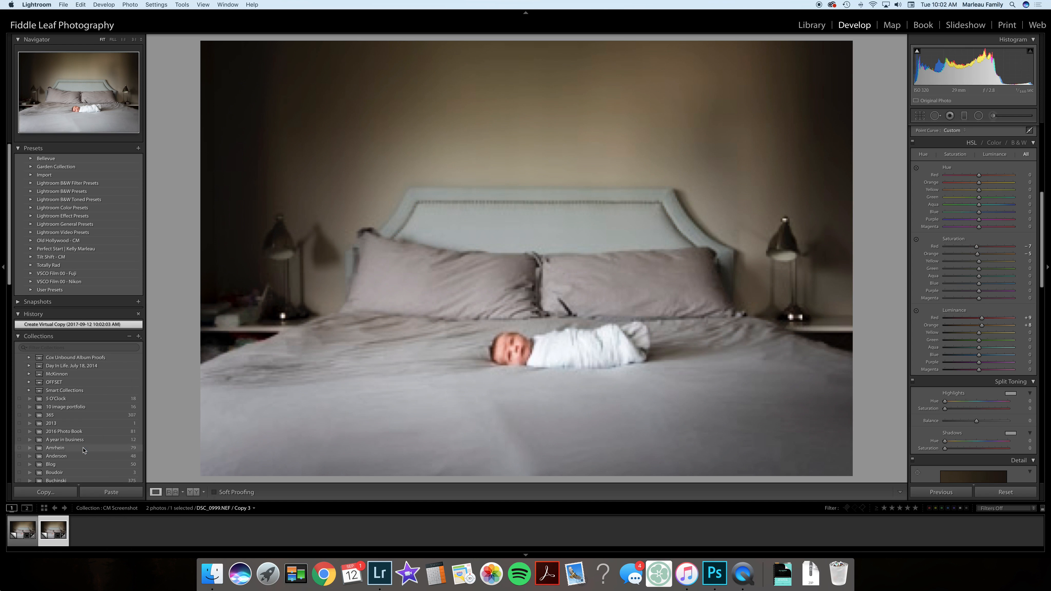
pyautogui.click(1032, 492)
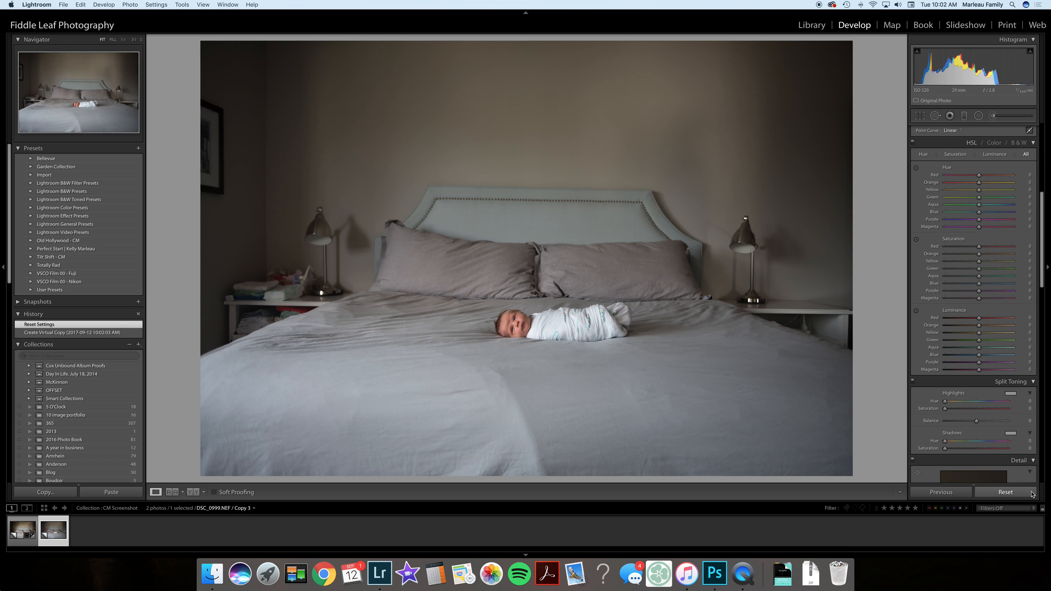
# Compare the edited photo and the reset copy side by side, and view the reset copy on its own in full screen
pyautogui.click(22, 525)
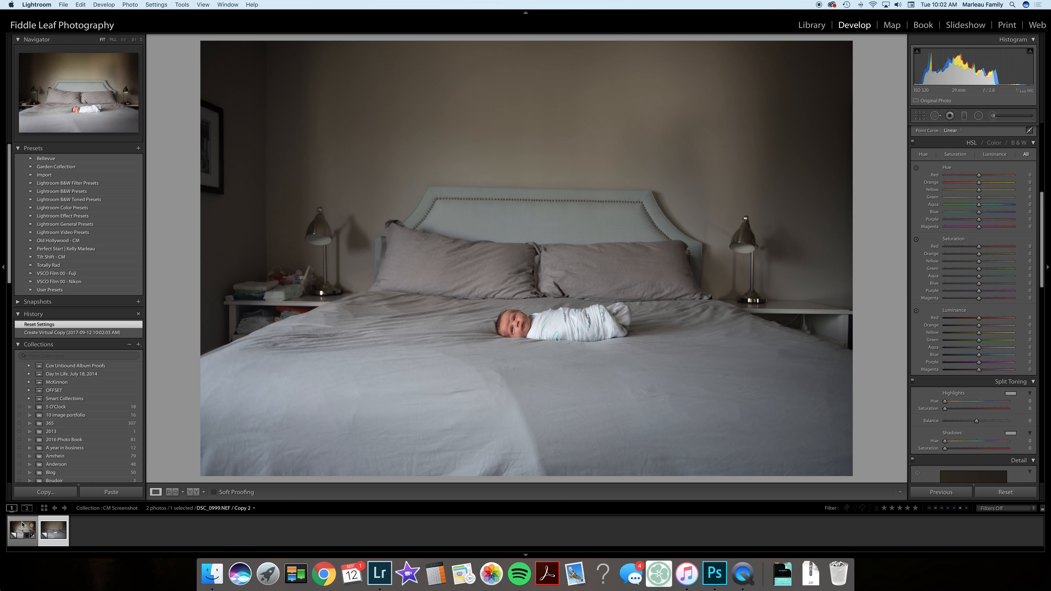
pyautogui.keyDown('shift'); pyautogui.click(23, 525); pyautogui.keyUp('shift')
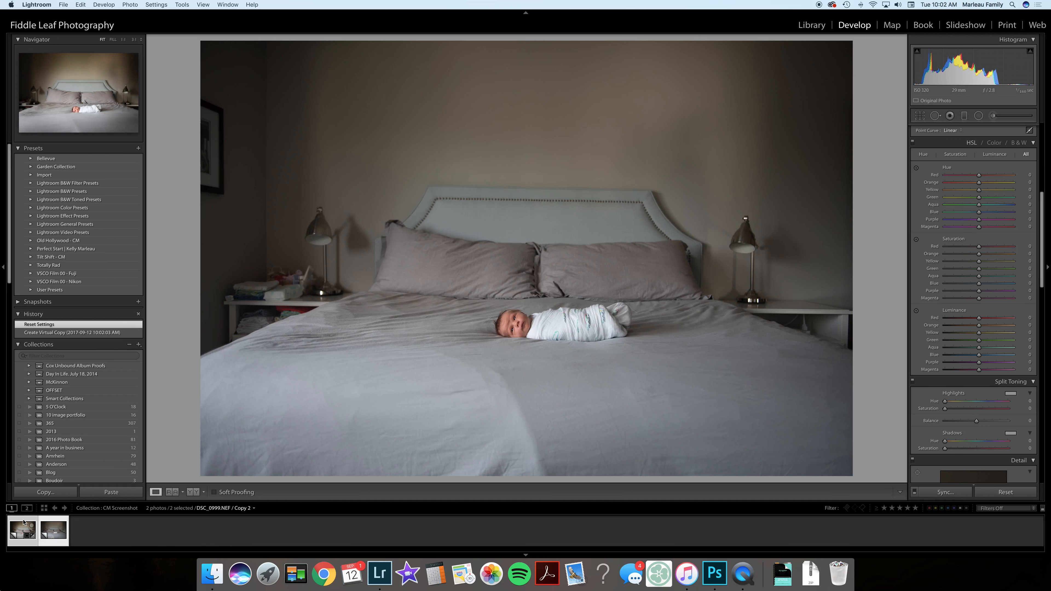
pyautogui.press('c')
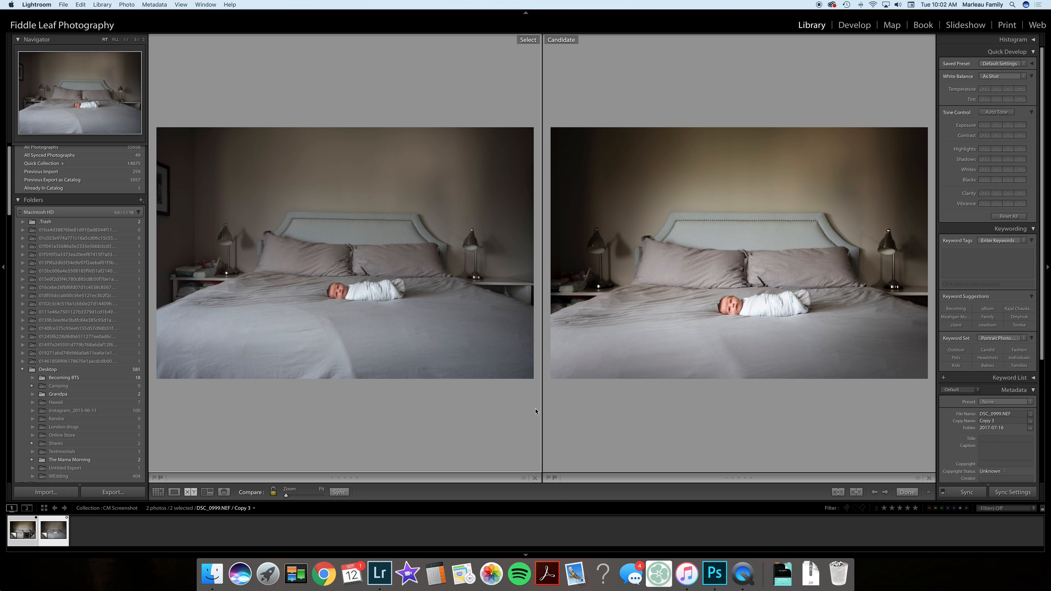
pyautogui.doubleClick(50, 522)
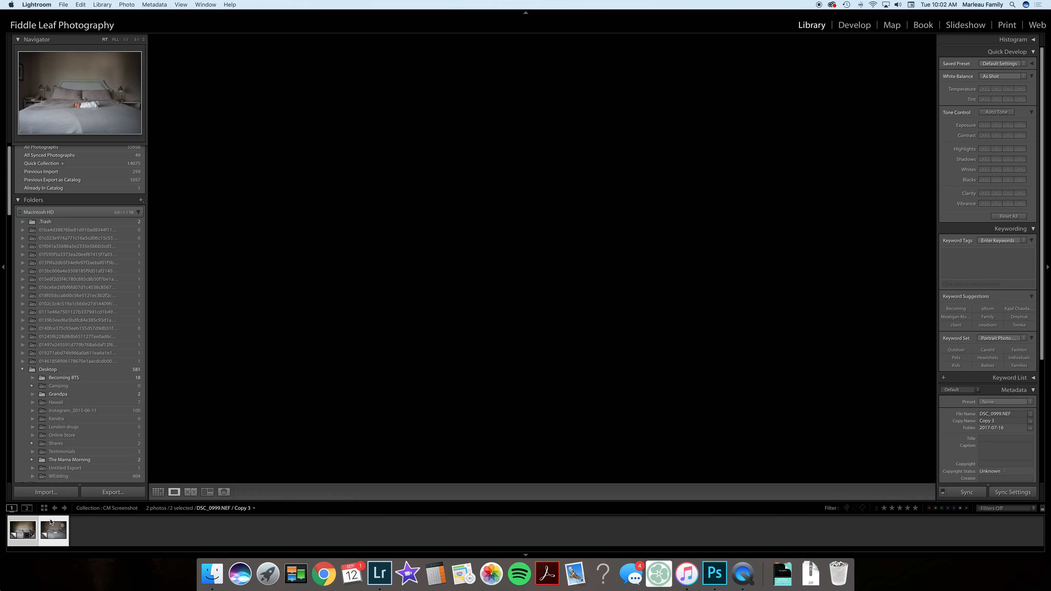
pyautogui.press('f')
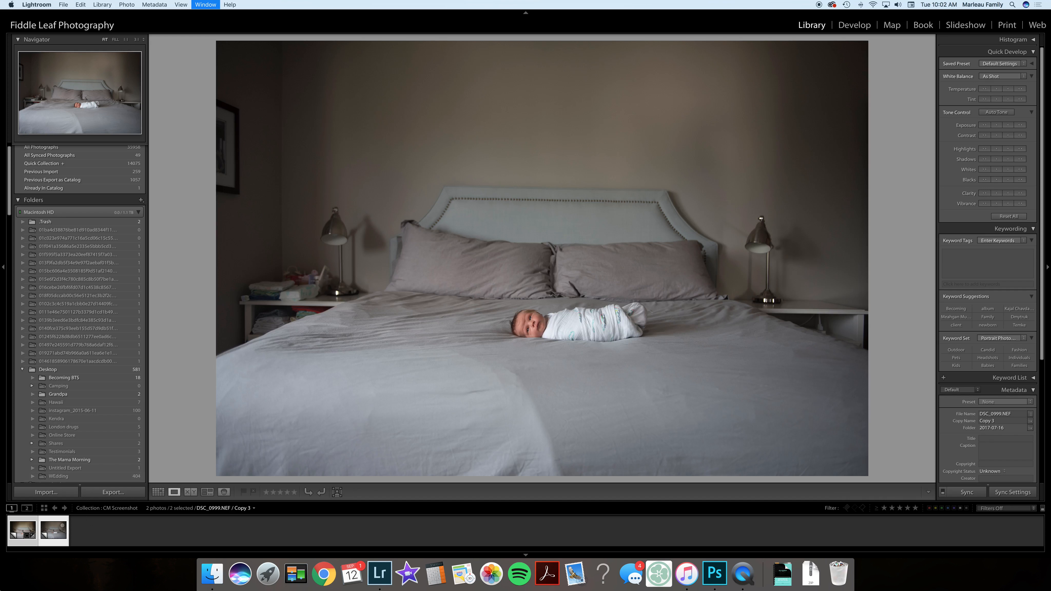